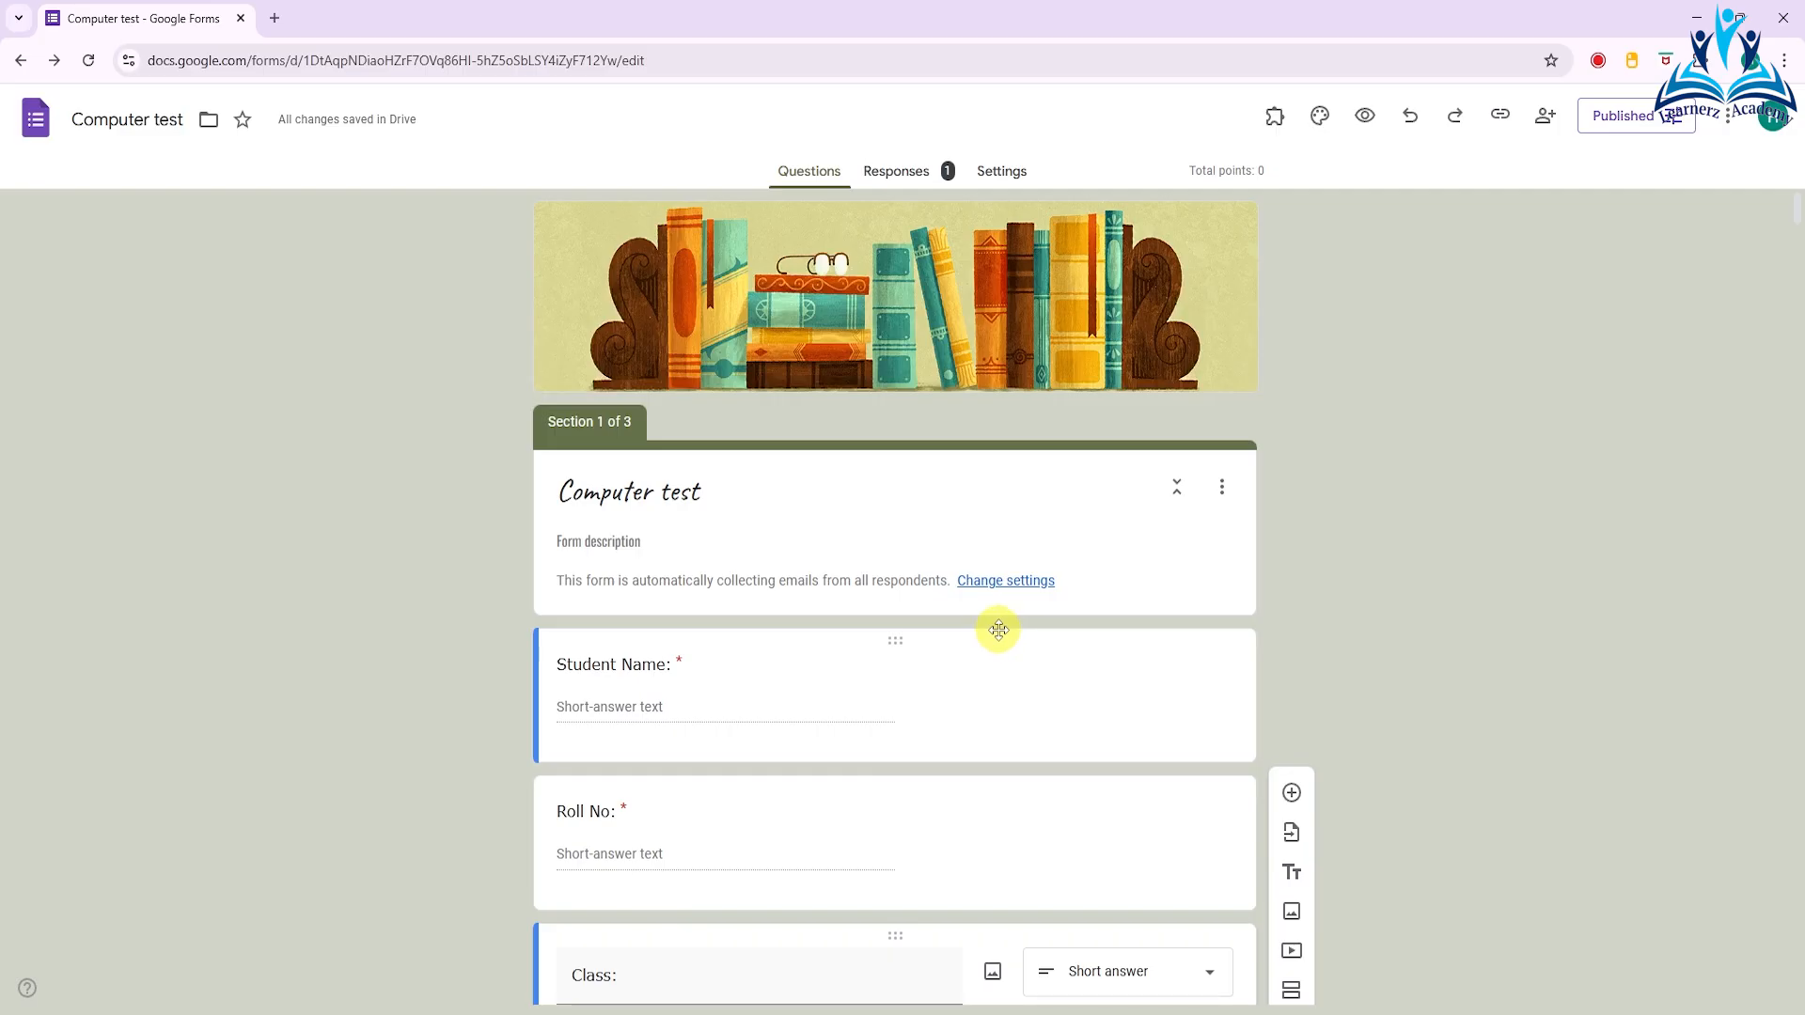
- Add a required short-answer question titled "Email1" directly below the Class question
{"action": "scroll", "coordinate": [977, 627], "scroll_direction": "down", "scroll_amount": 1}
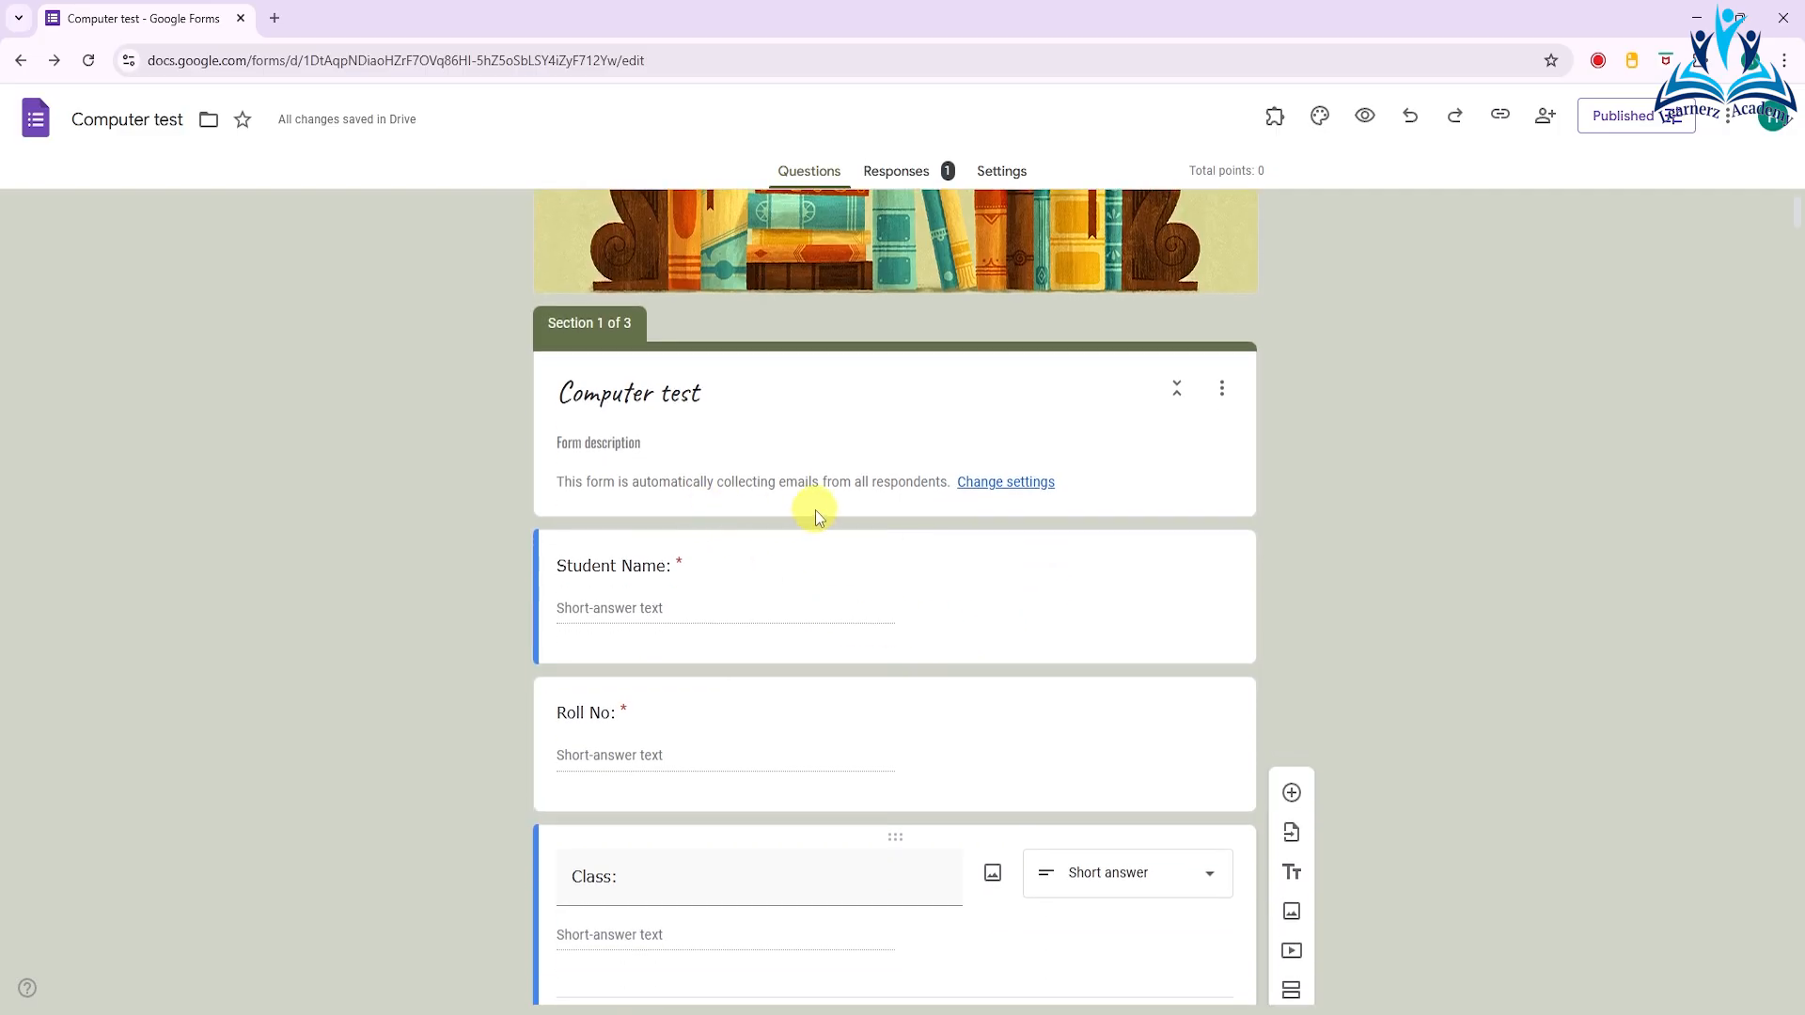
{"action": "scroll", "coordinate": [815, 509], "scroll_direction": "down", "scroll_amount": 3}
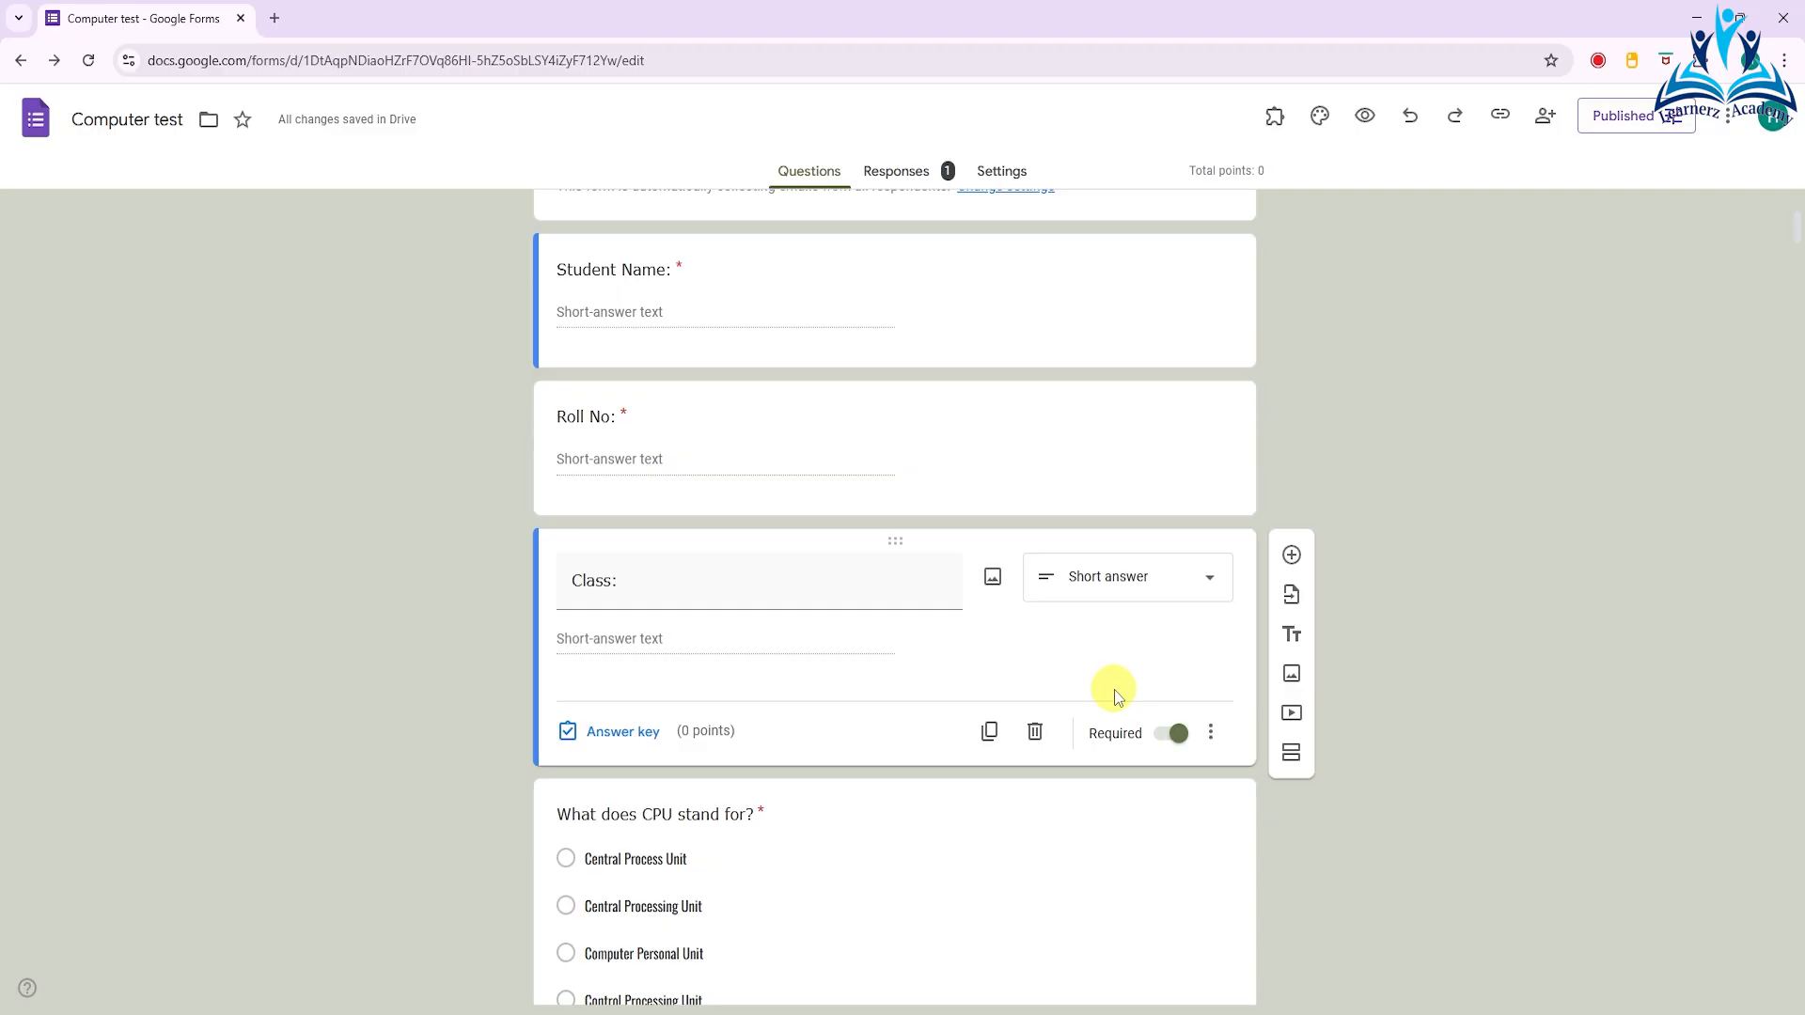
{"action": "left_click", "coordinate": [1291, 556]}
{"action": "type", "text": "Email"}
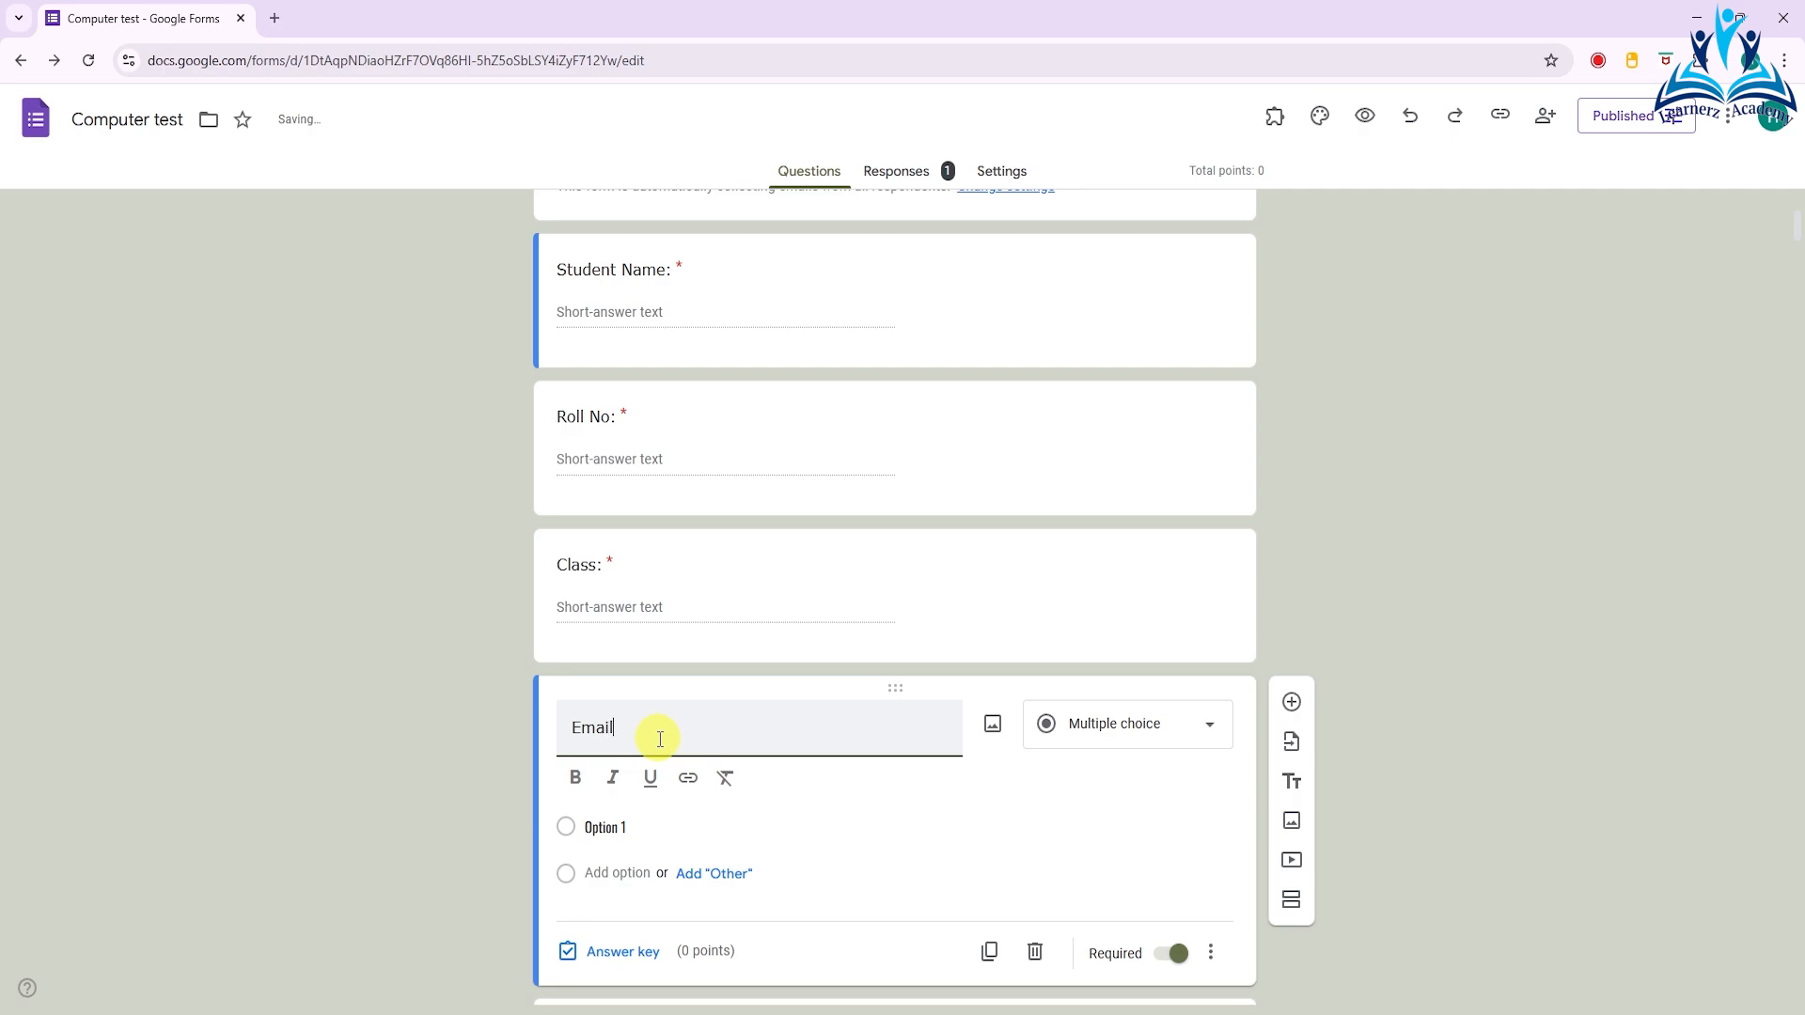
{"action": "type", "text": " I"}
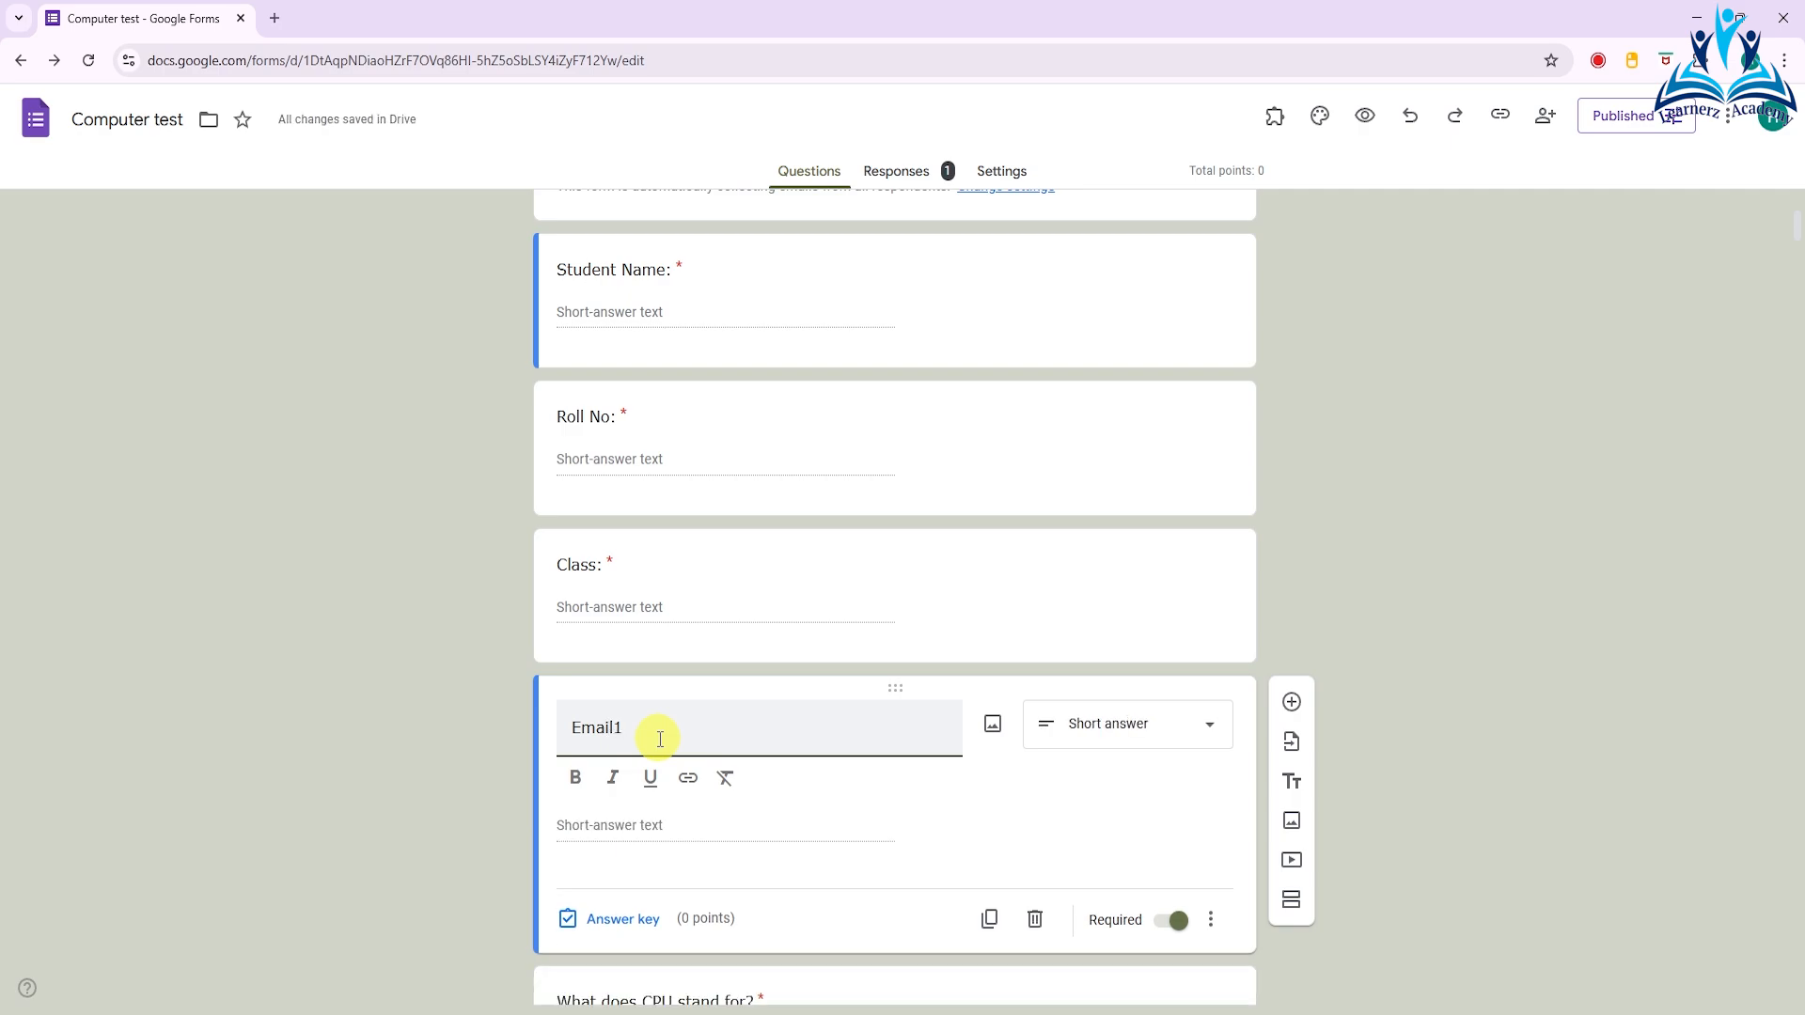
{"action": "scroll", "coordinate": [677, 723], "scroll_direction": "down", "scroll_amount": 1}
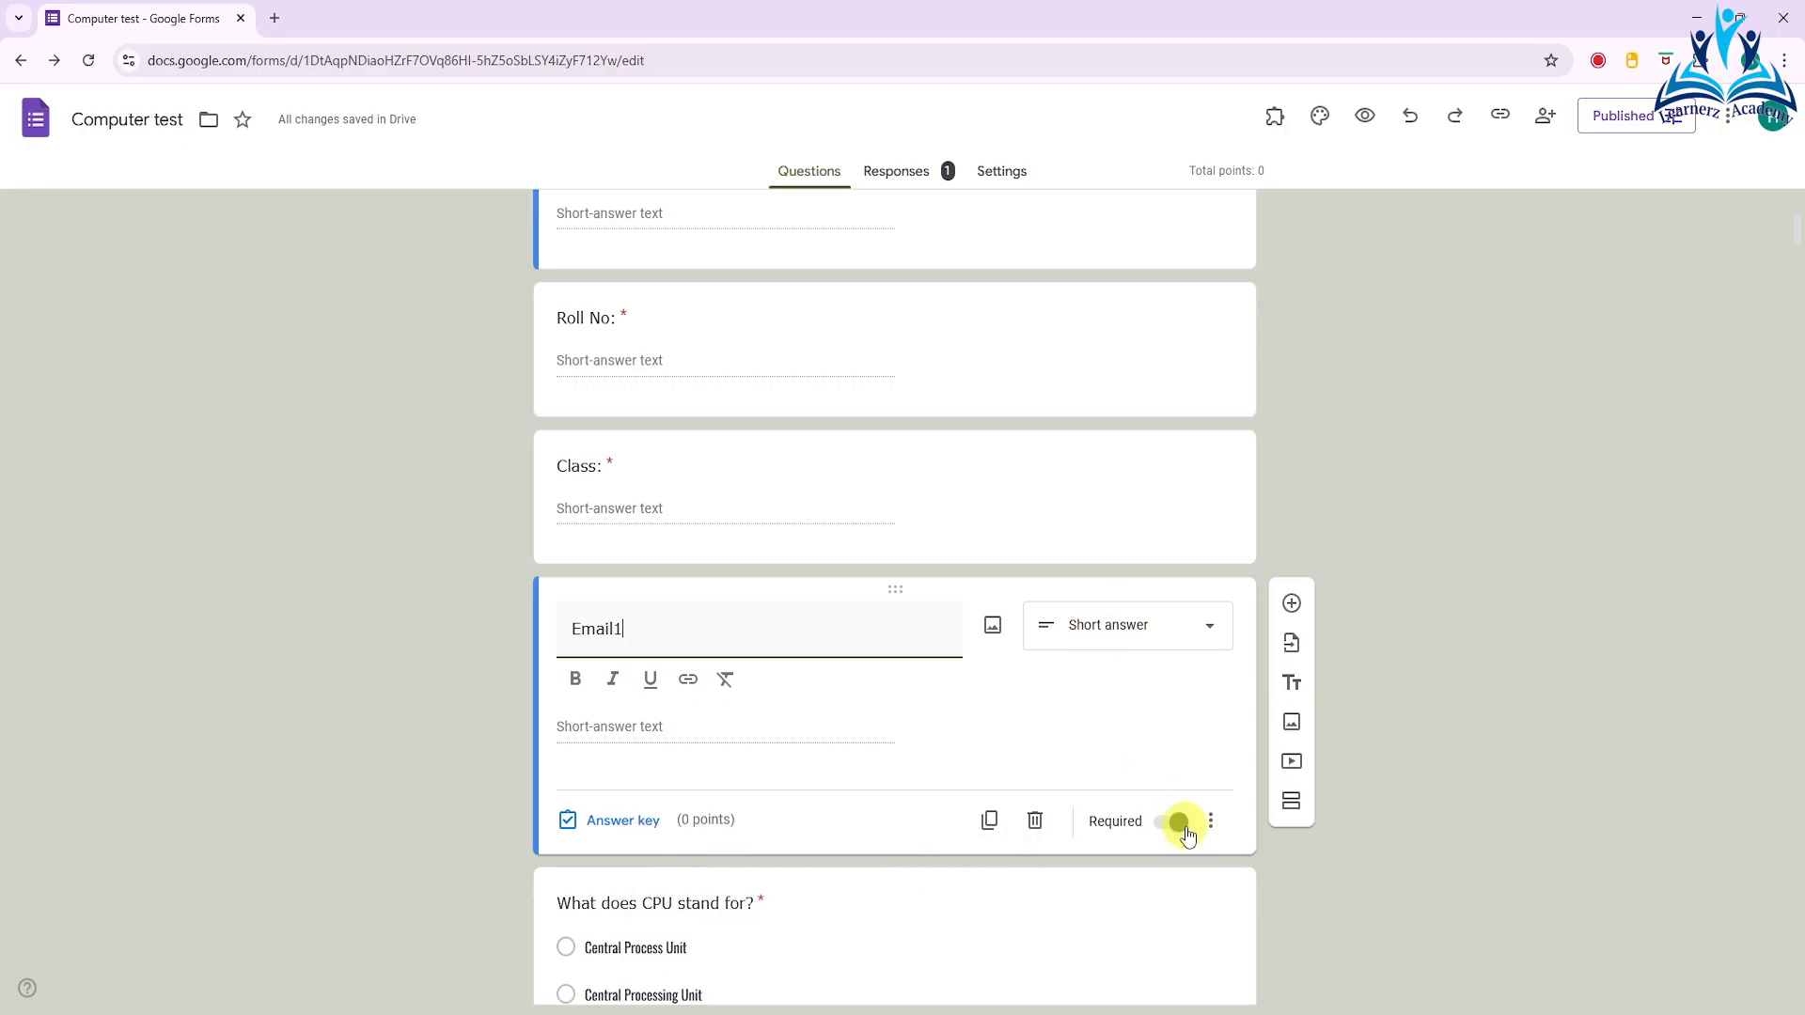
{"action": "left_click", "coordinate": [1158, 822]}
{"action": "left_click", "coordinate": [1176, 787]}
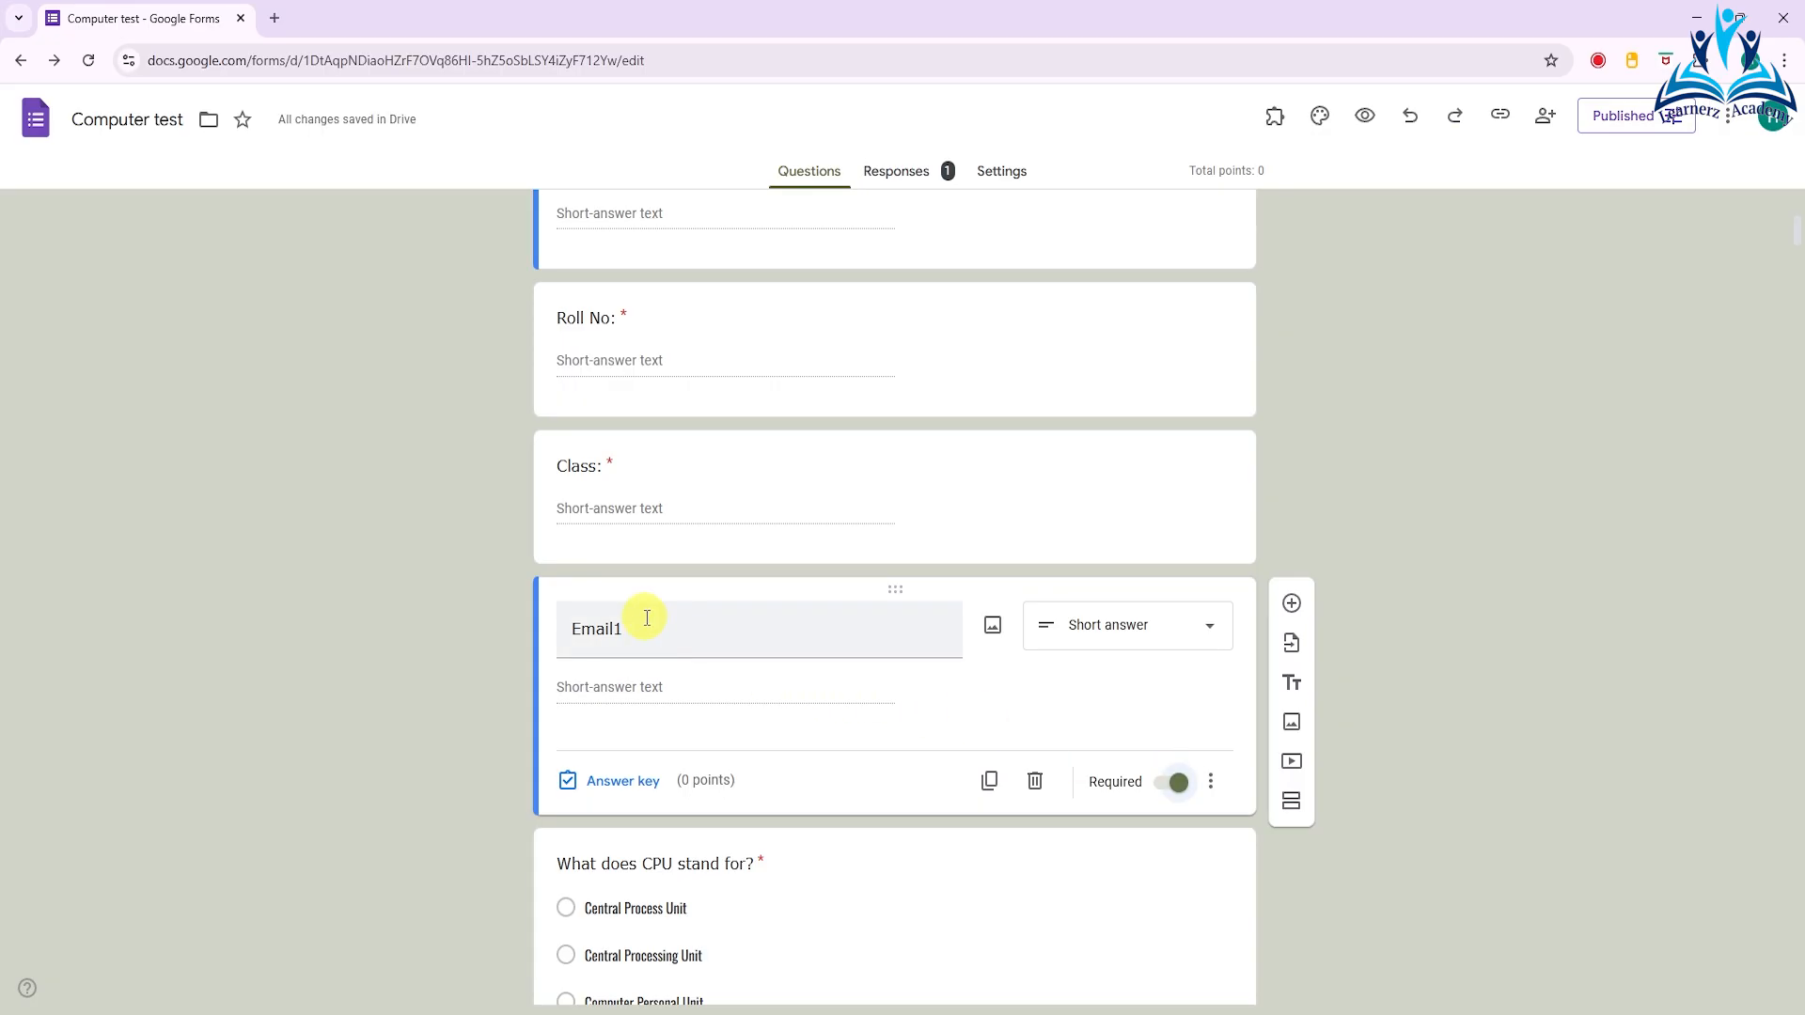
- Add response validation to the Email1 question, with the type Text and the condition Email
{"action": "left_click", "coordinate": [1213, 786]}
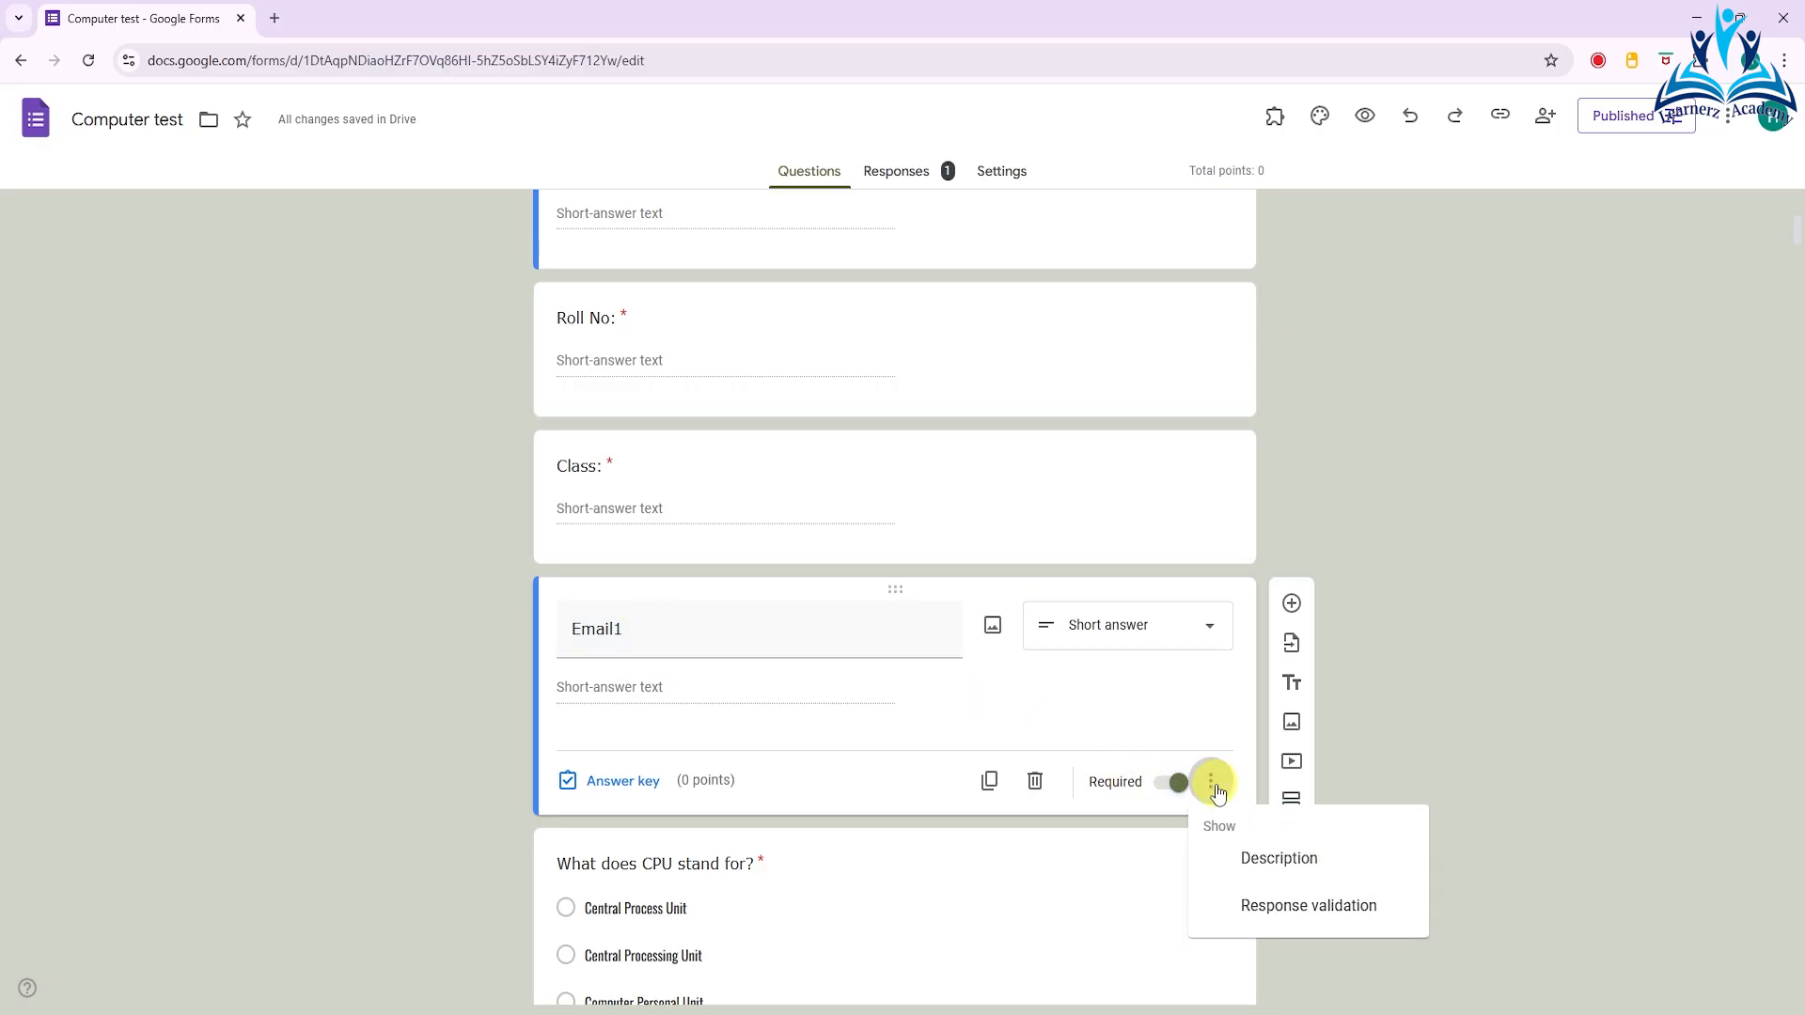
{"action": "left_click", "coordinate": [1329, 914]}
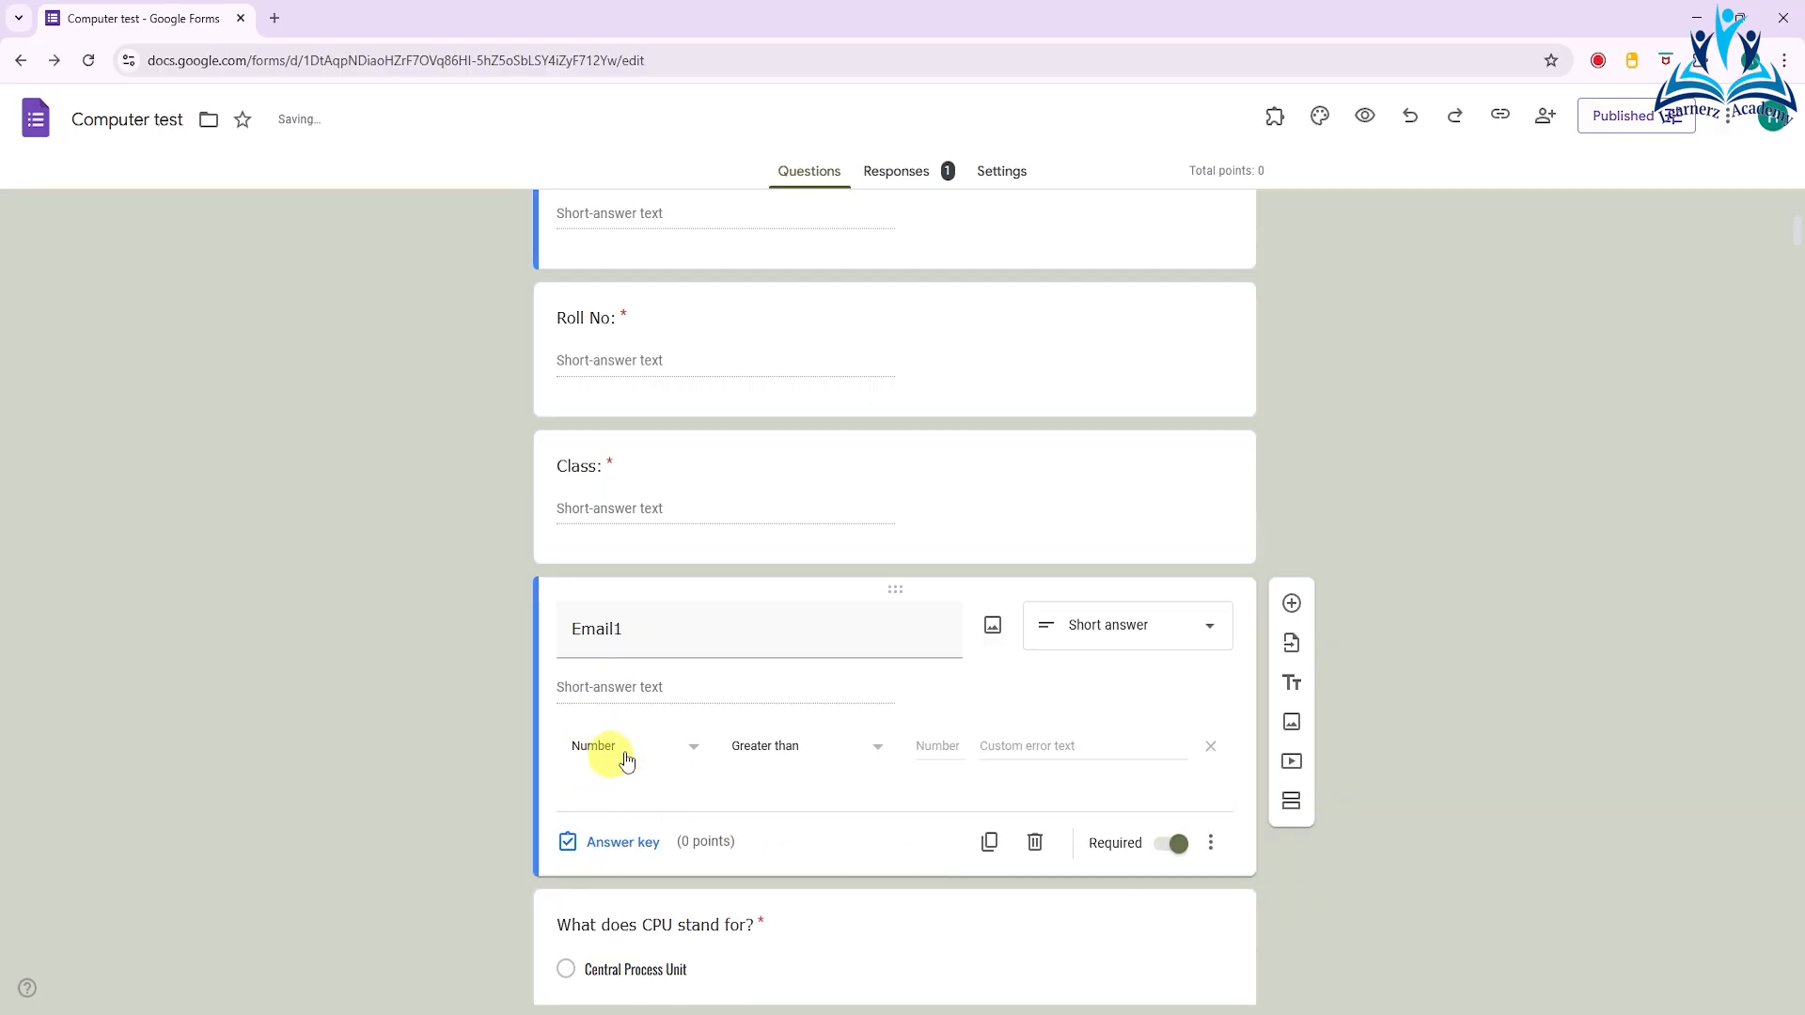
{"action": "left_click", "coordinate": [695, 749]}
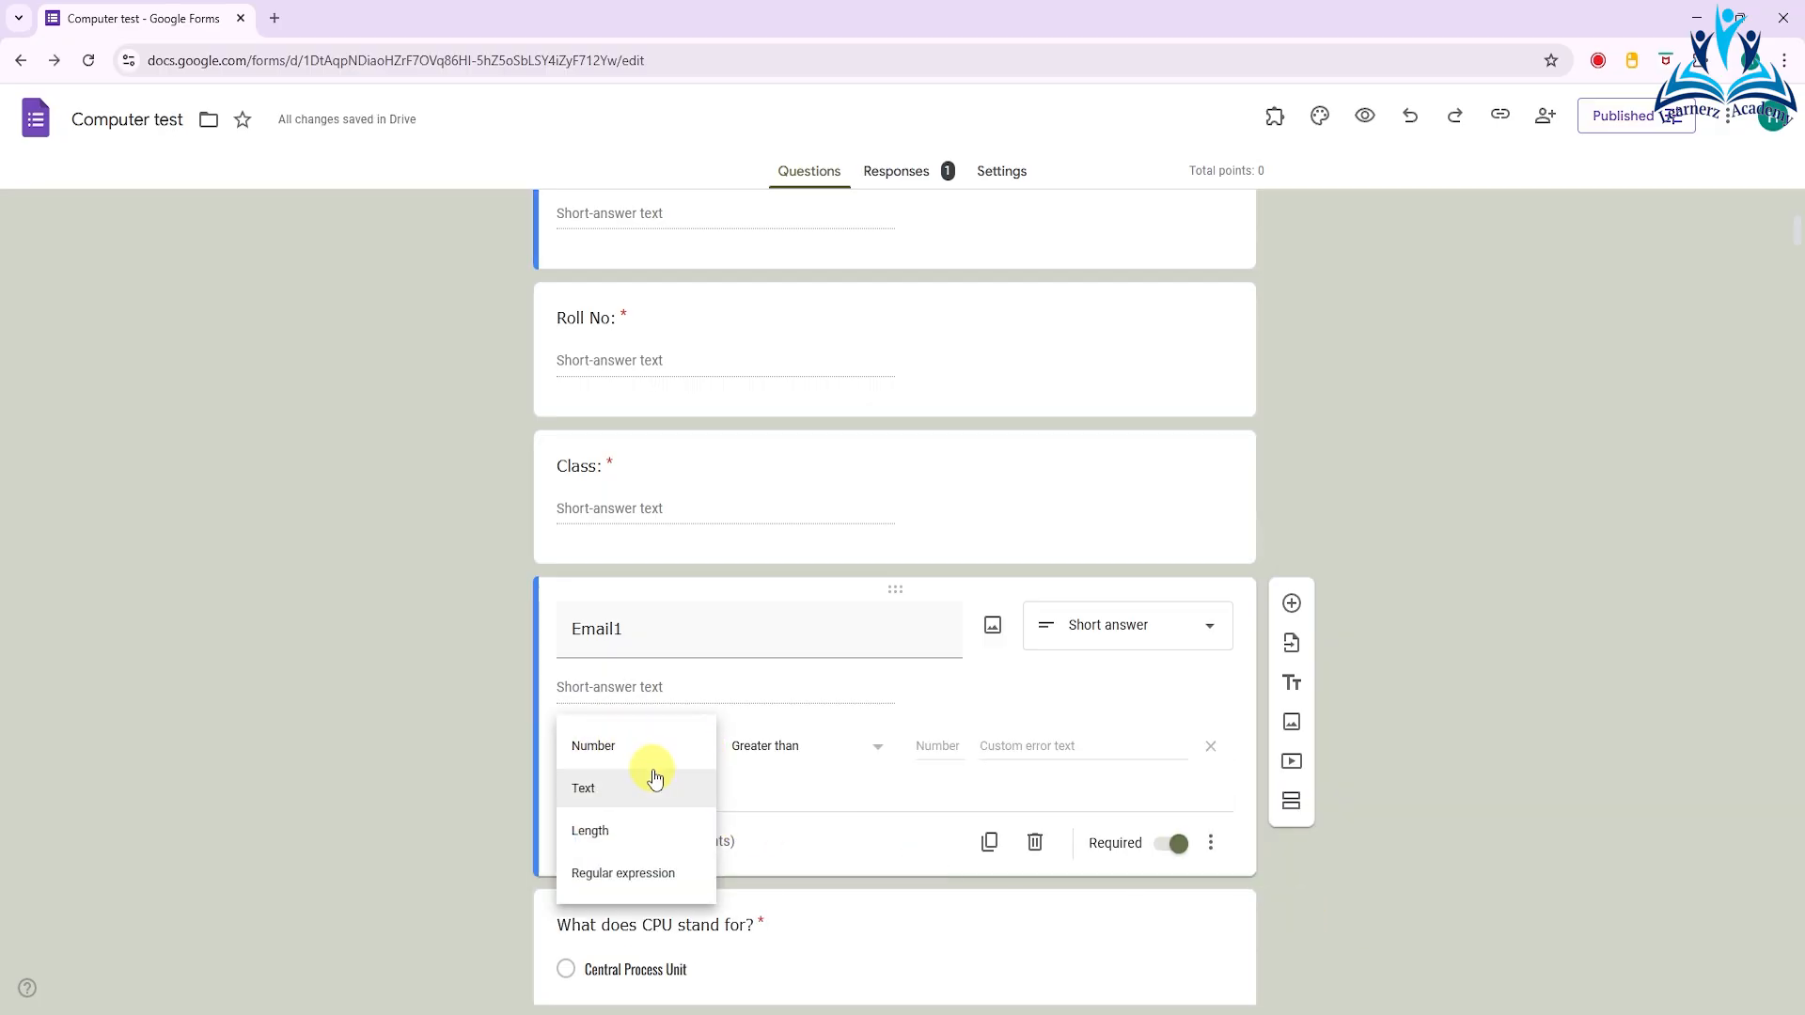
{"action": "left_click", "coordinate": [625, 795]}
{"action": "left_click", "coordinate": [834, 752]}
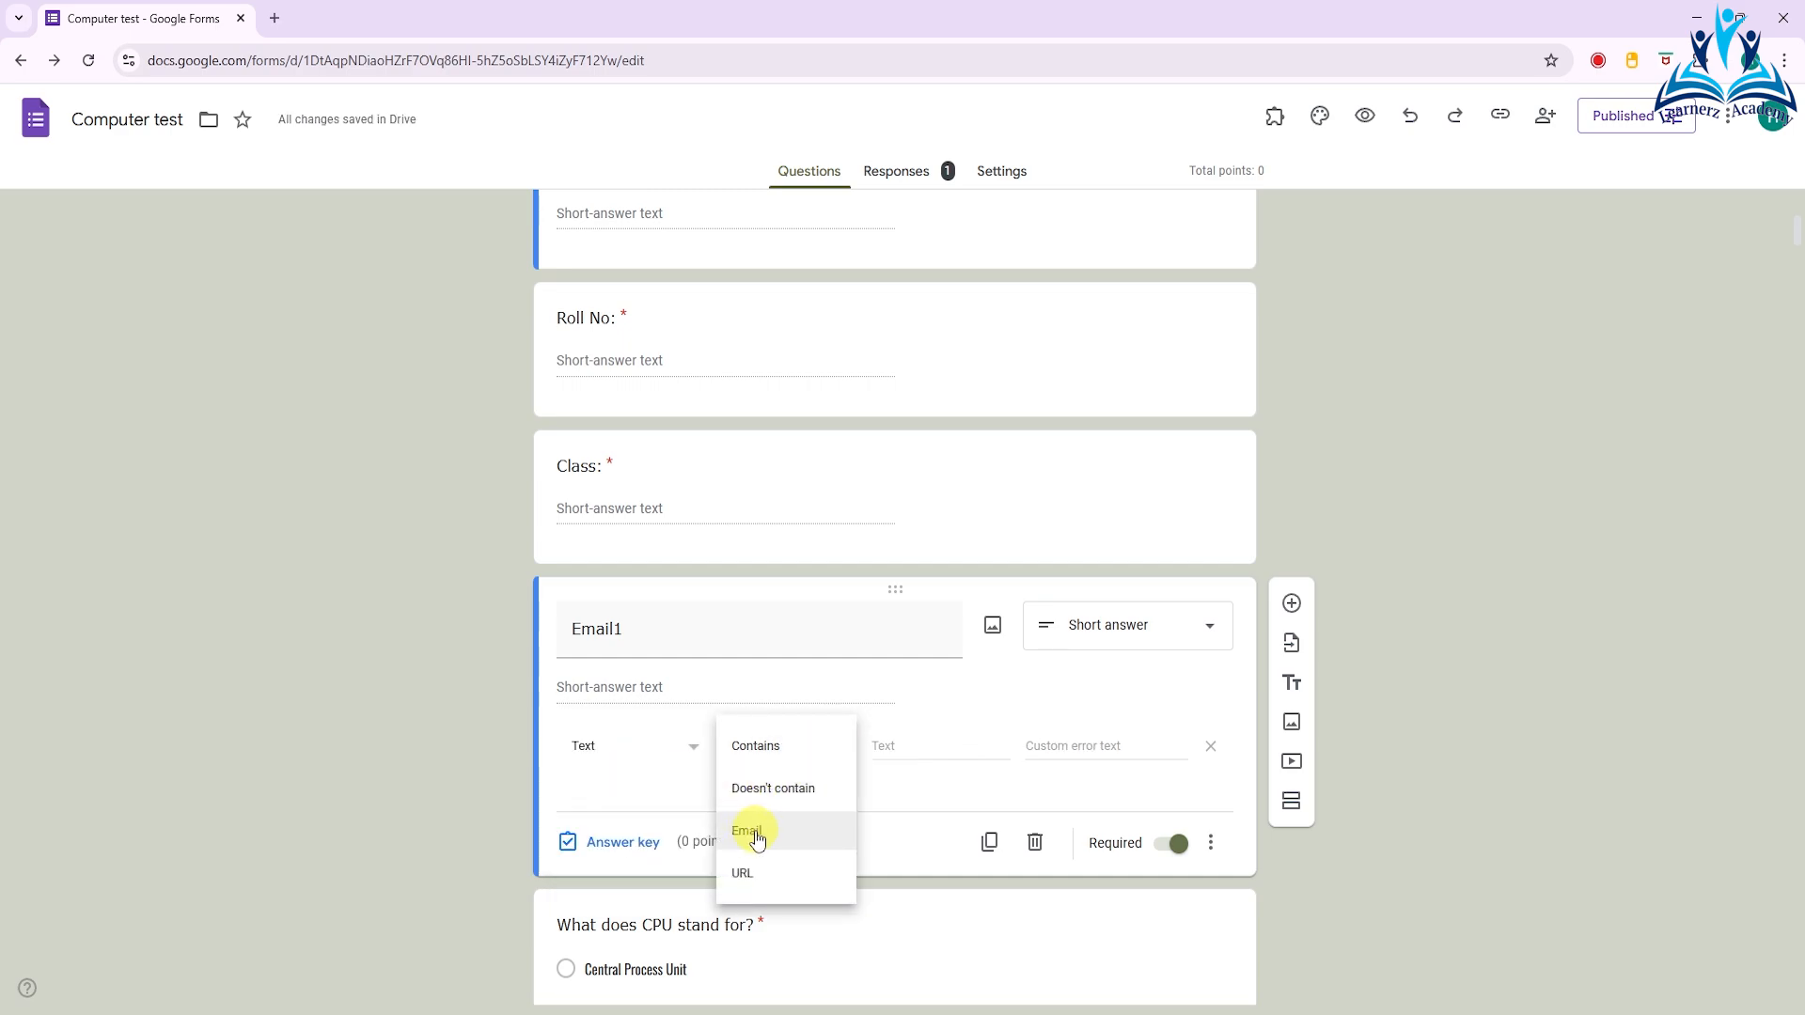
{"action": "left_click", "coordinate": [755, 833]}
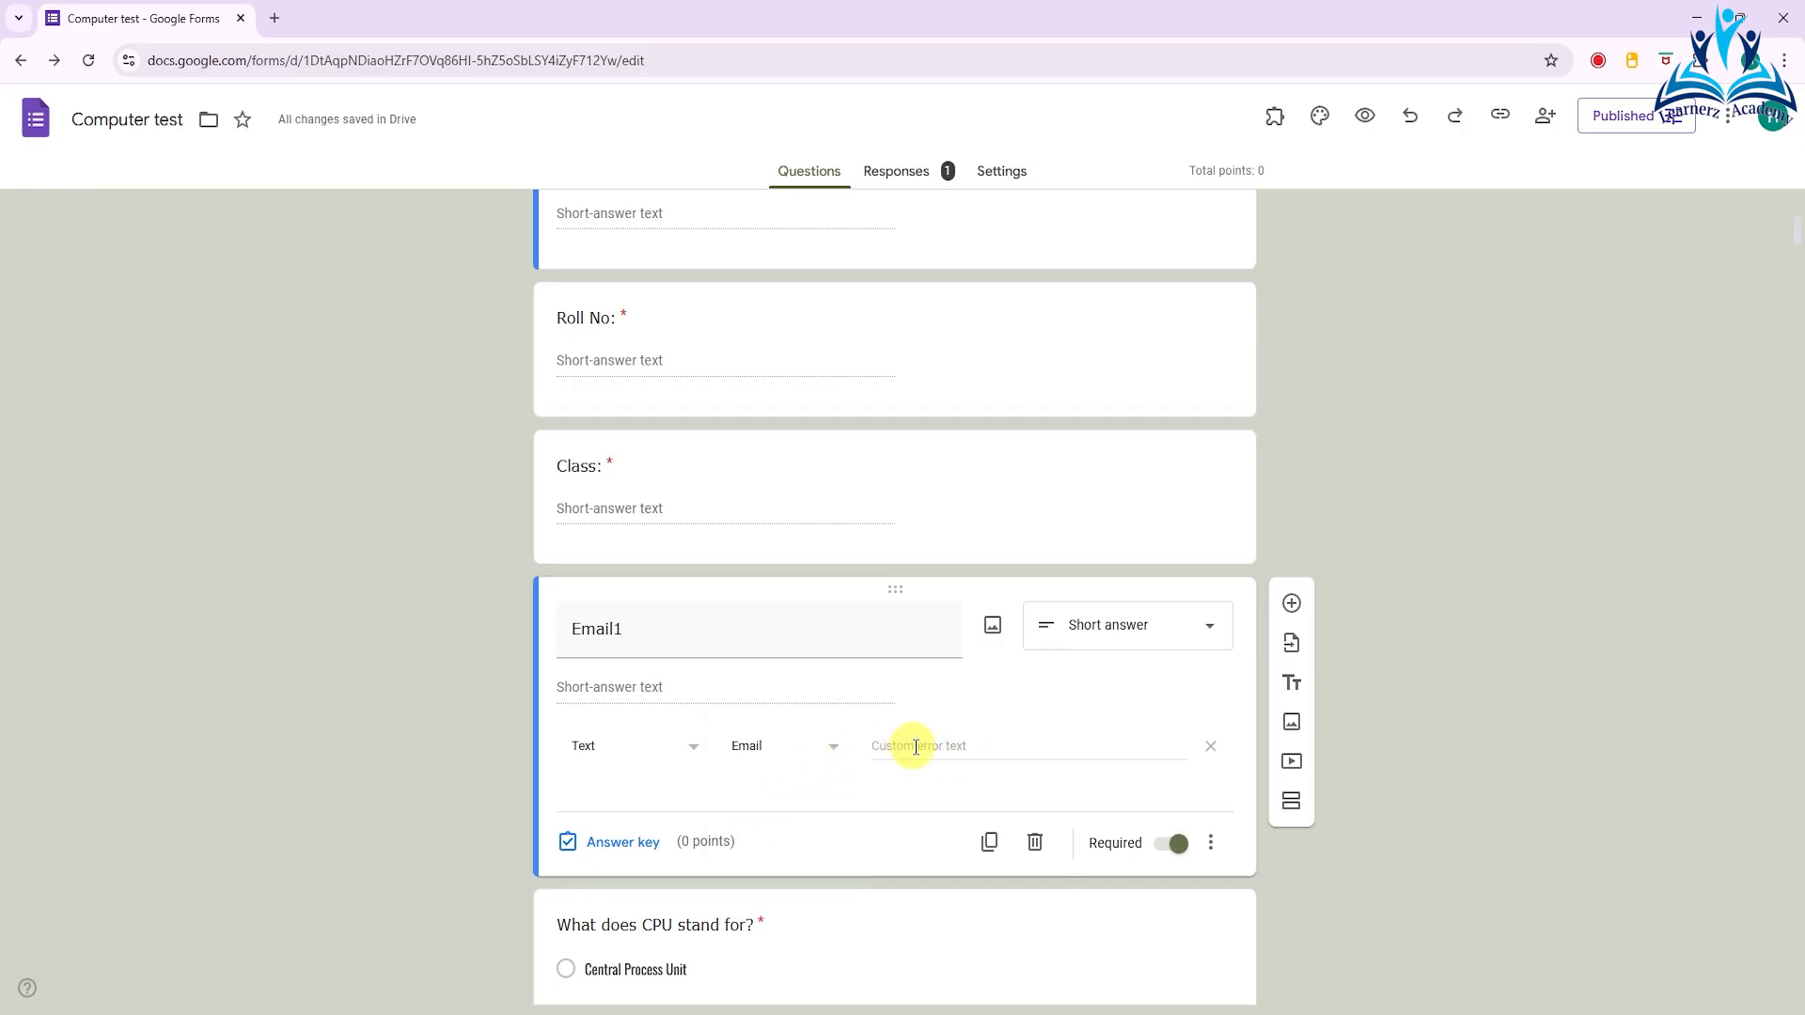
- Set the custom error text of the Email1 validation to "Enter your correct Email"
{"action": "left_click", "coordinate": [958, 741]}
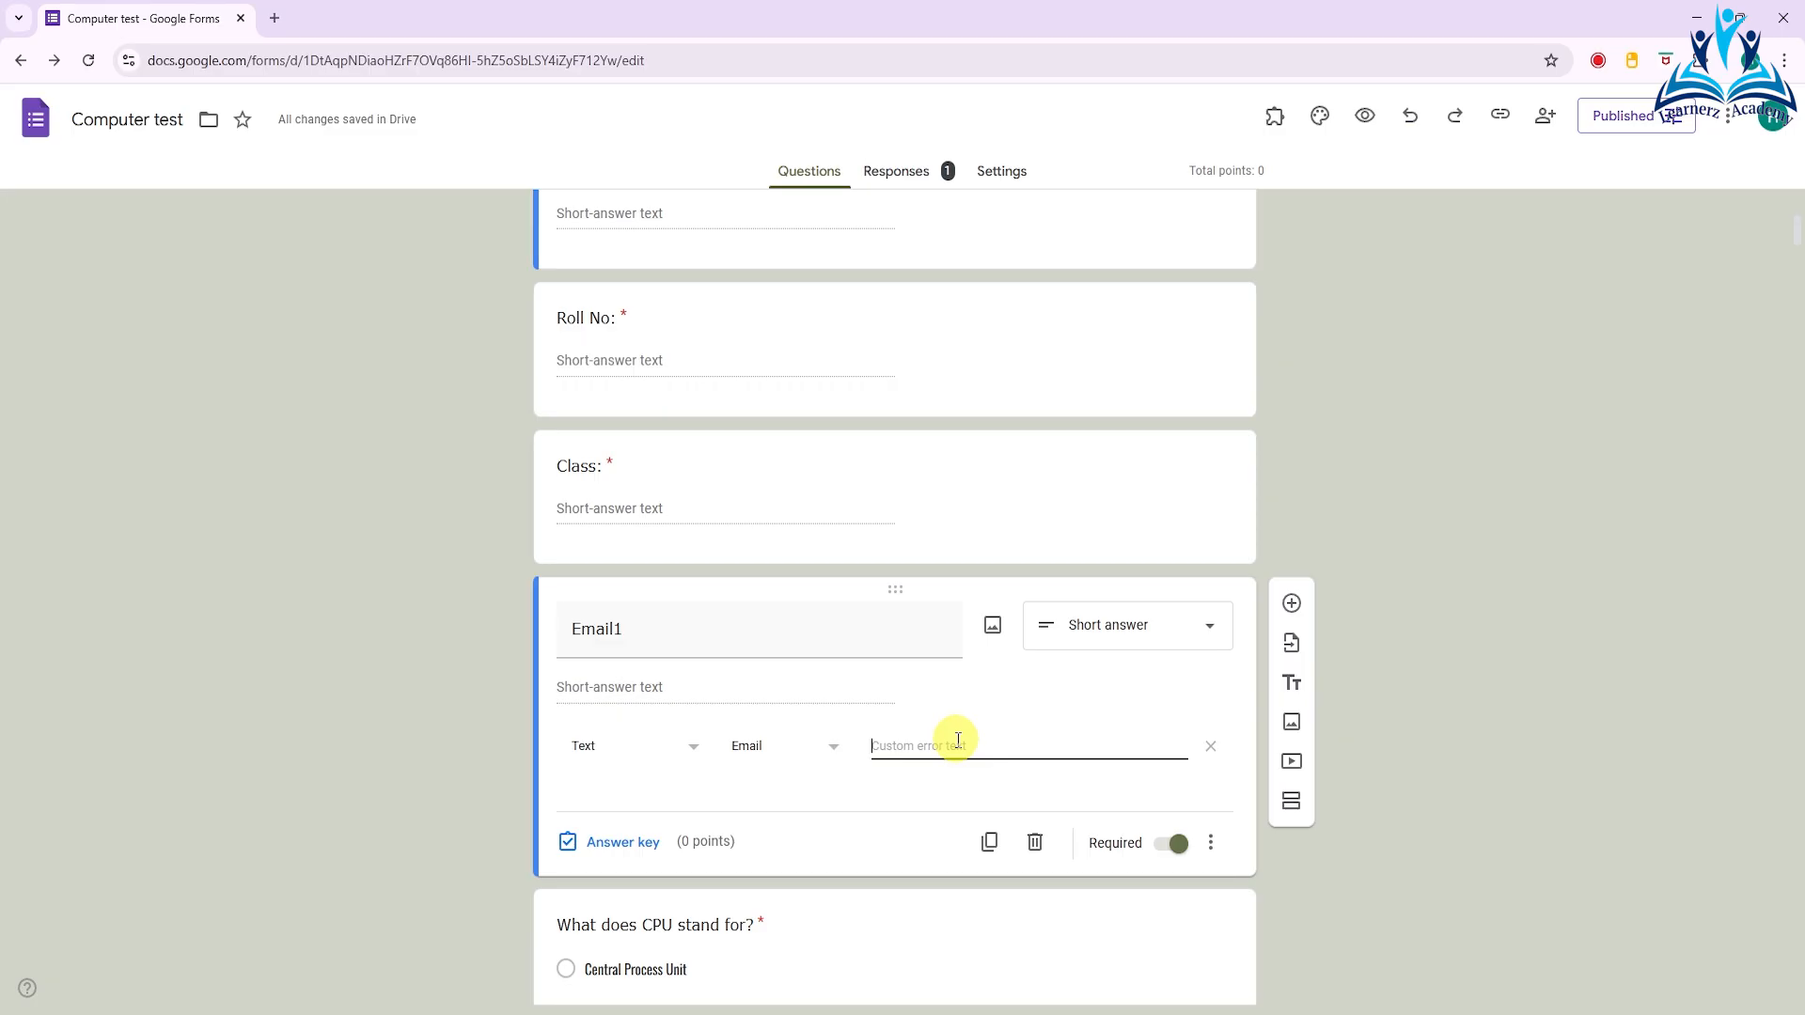
{"action": "type", "text": "Enter your correct Email"}
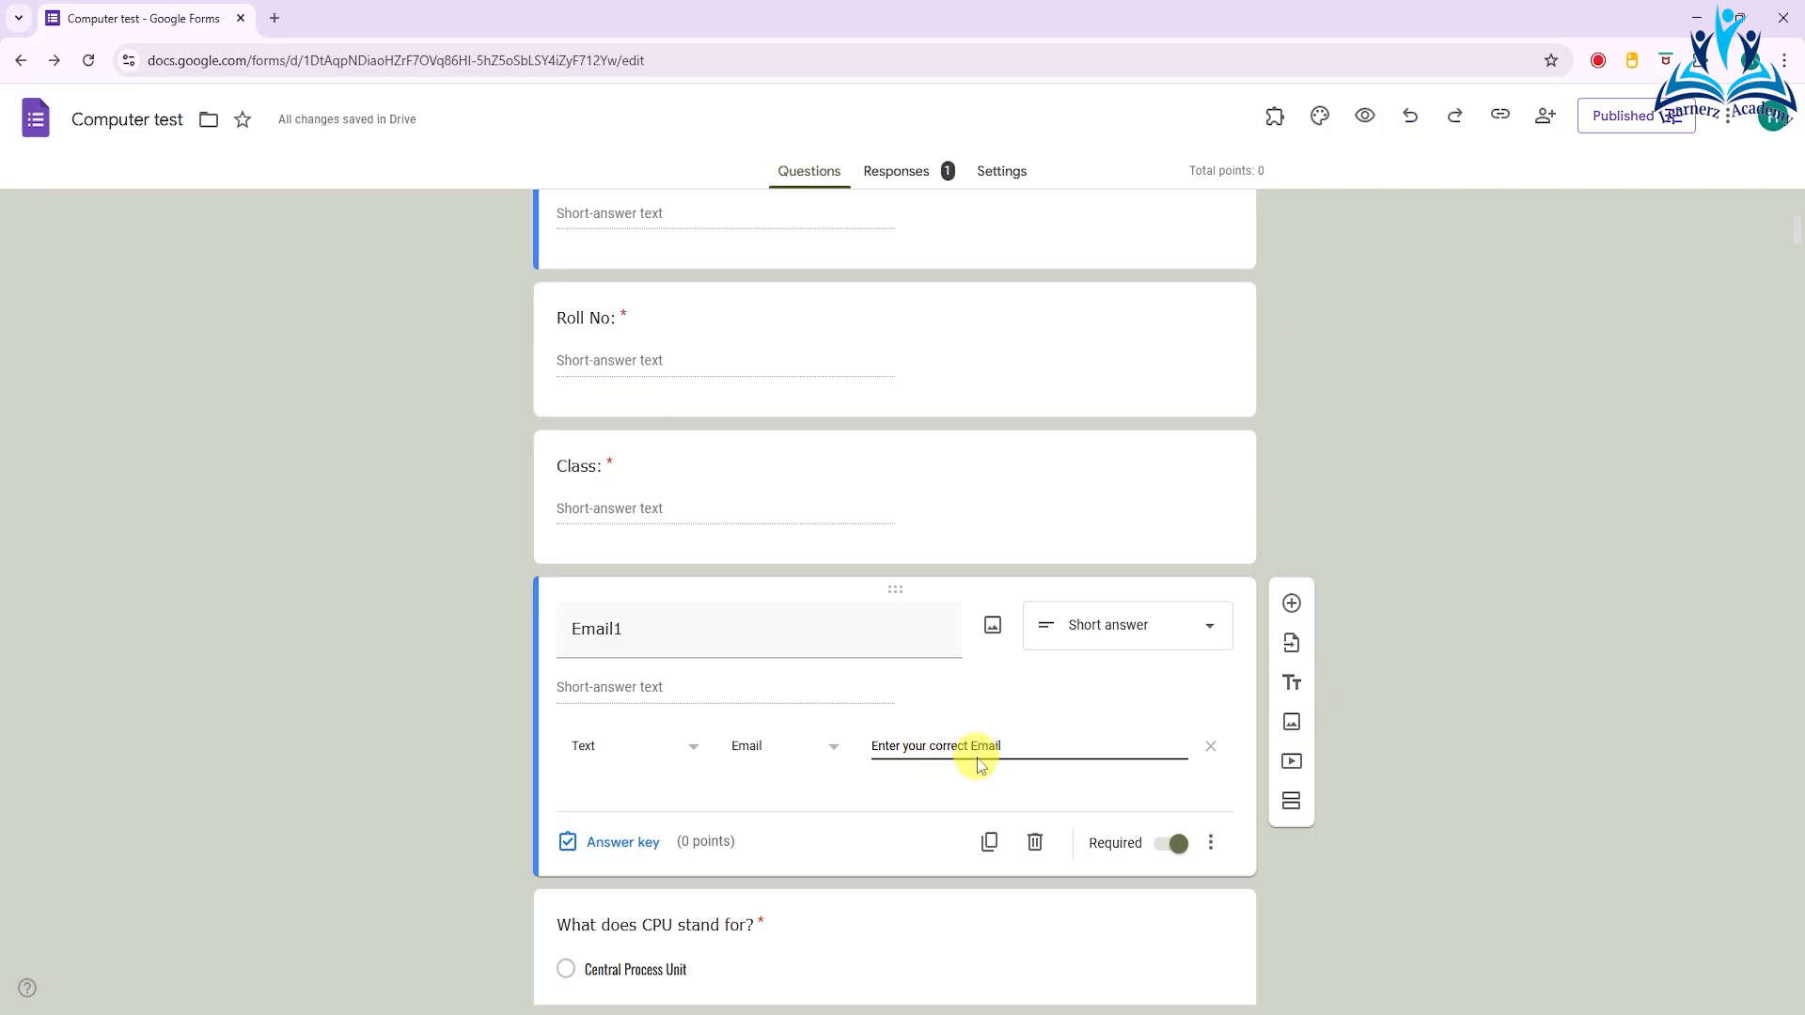
- Preview the form and fill in a sample student name and roll number, with 4 as the class
{"action": "left_click", "coordinate": [1365, 116]}
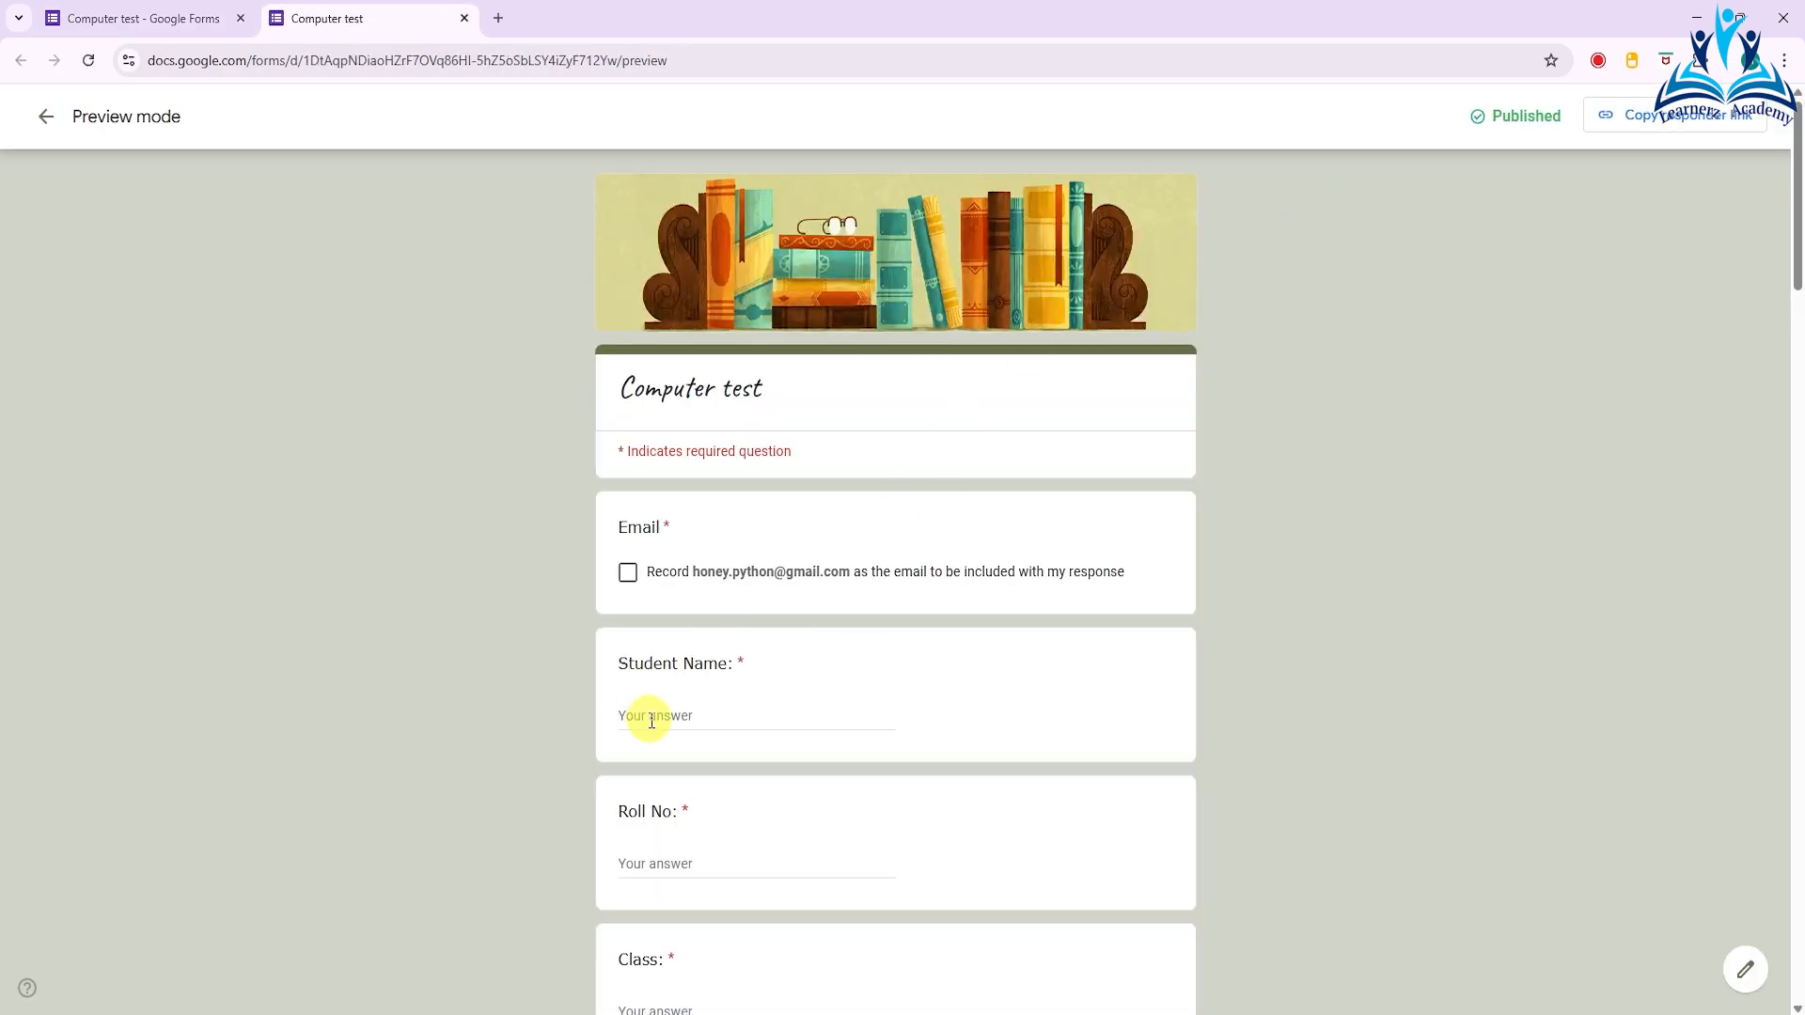
{"action": "left_click", "coordinate": [651, 718]}
{"action": "type", "text": "sa"}
{"action": "left_click", "coordinate": [641, 862]}
{"action": "type", "text": "3"}
{"action": "scroll", "coordinate": [722, 881], "scroll_direction": "down", "scroll_amount": 3}
{"action": "left_click", "coordinate": [657, 717]}
{"action": "type", "text": "4"}
- Test the Email1 validation by entering an address without its domain ending and leaving the field, and complete the address with ".com"
{"action": "left_click", "coordinate": [634, 862]}
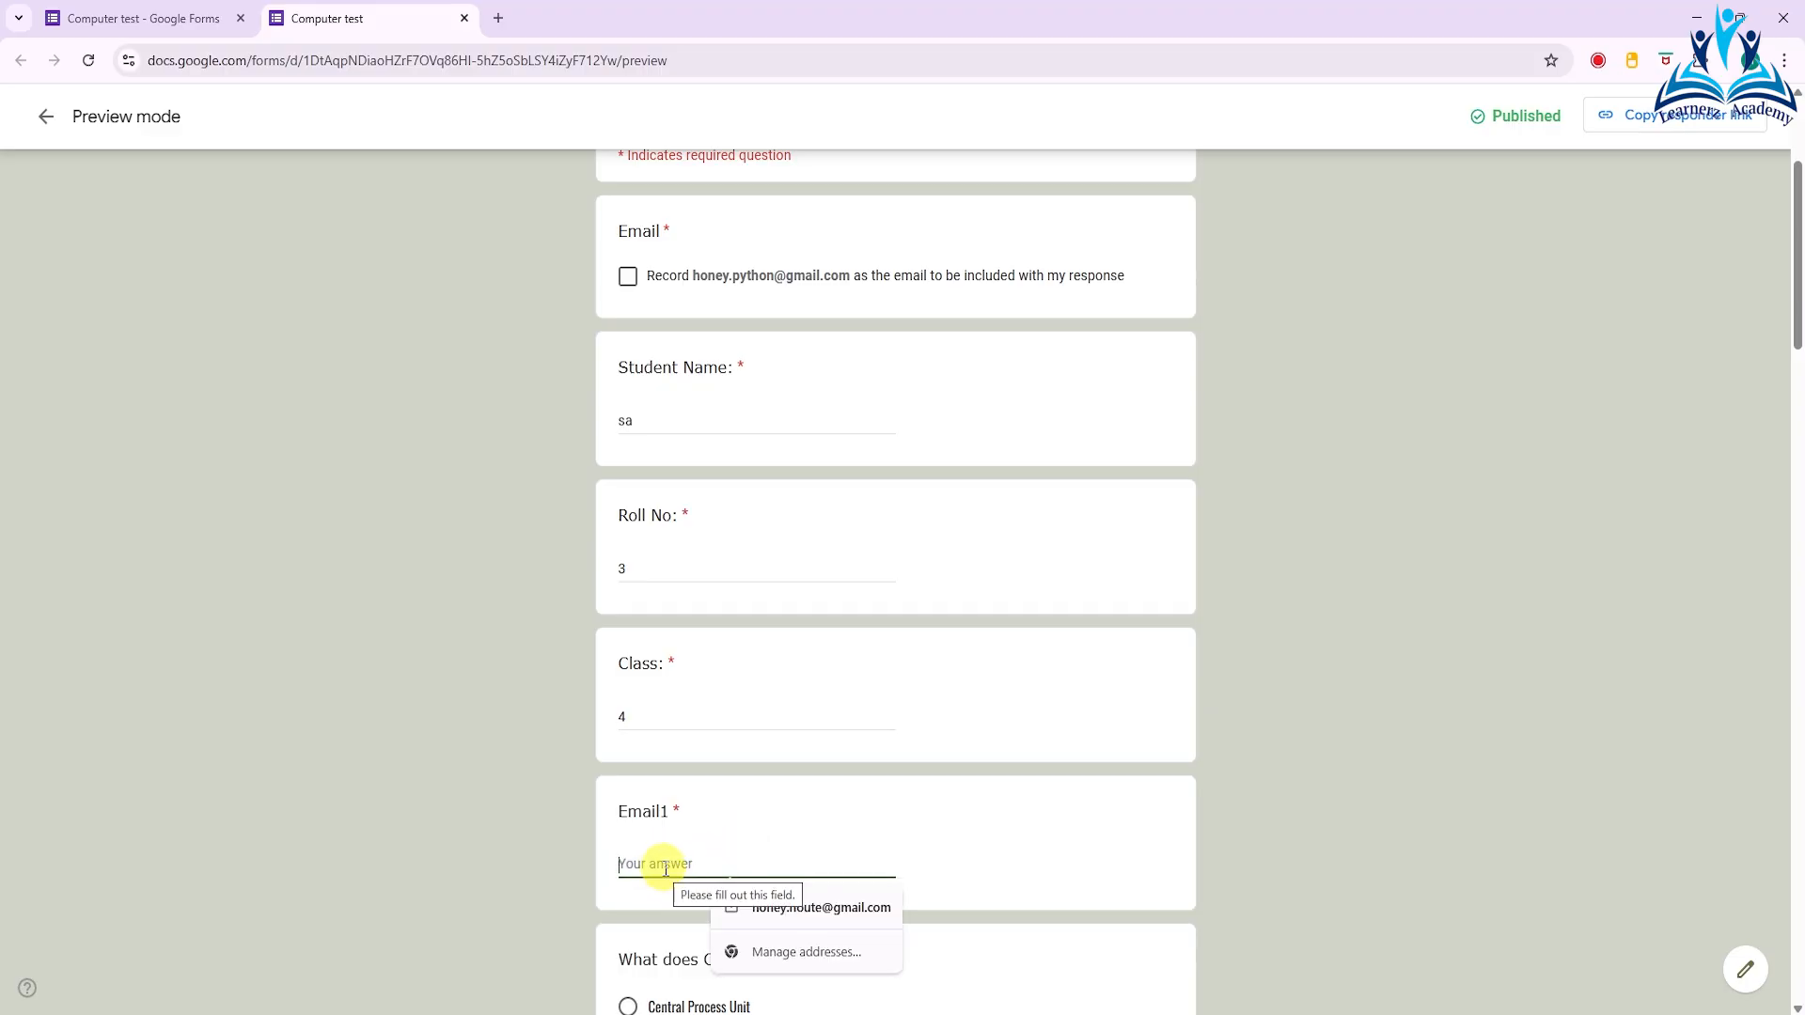
{"action": "type", "text": "abc@"}
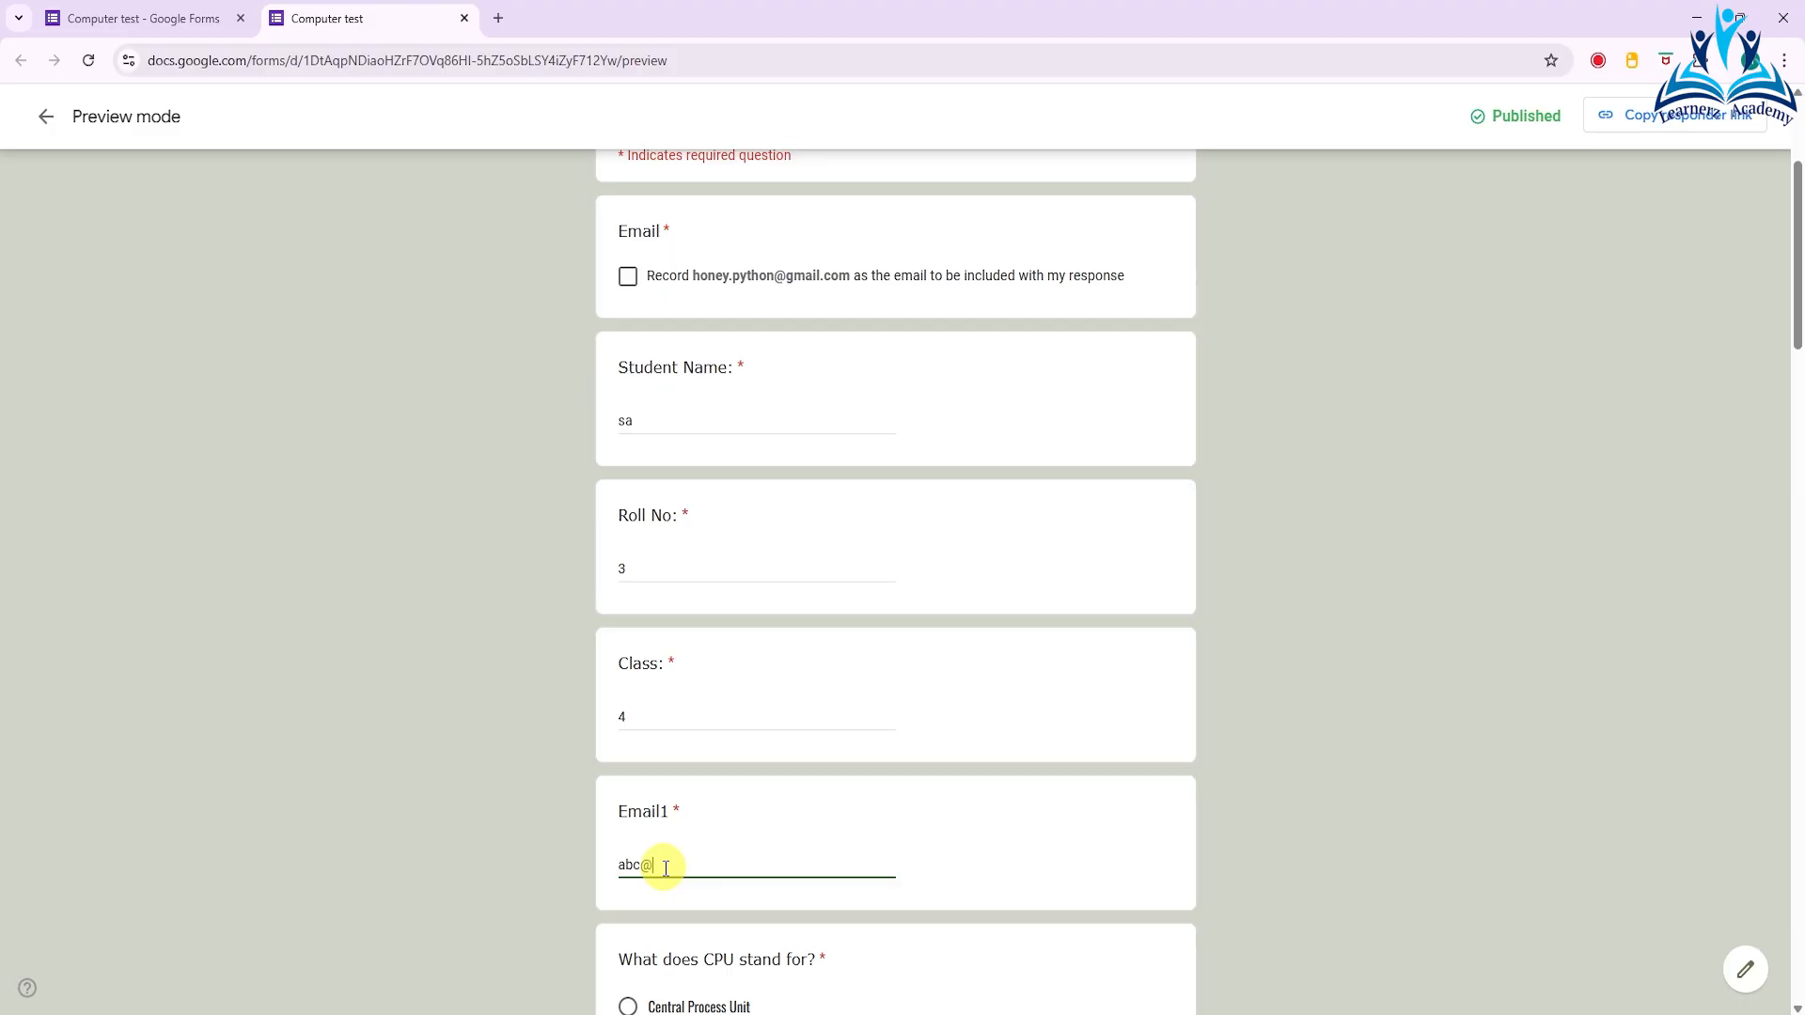
{"action": "type", "text": "gmail"}
{"action": "scroll", "coordinate": [662, 870], "scroll_direction": "down", "scroll_amount": 1}
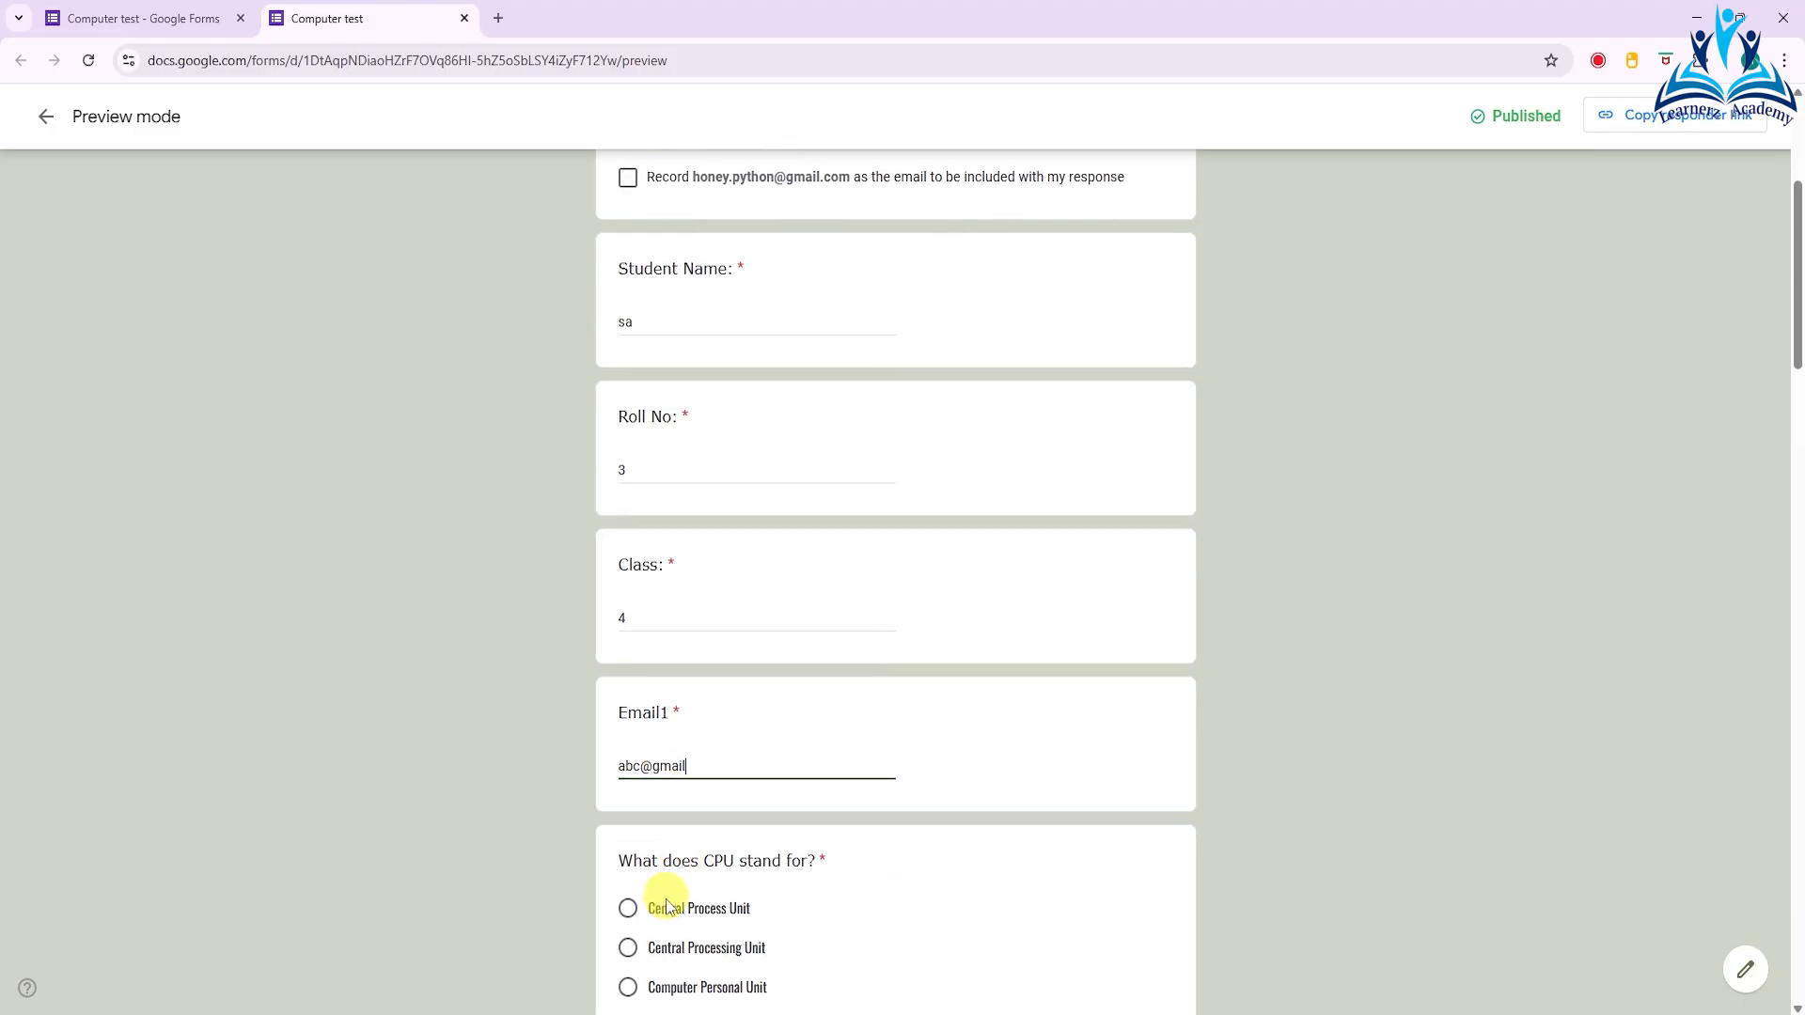
{"action": "left_click", "coordinate": [646, 919]}
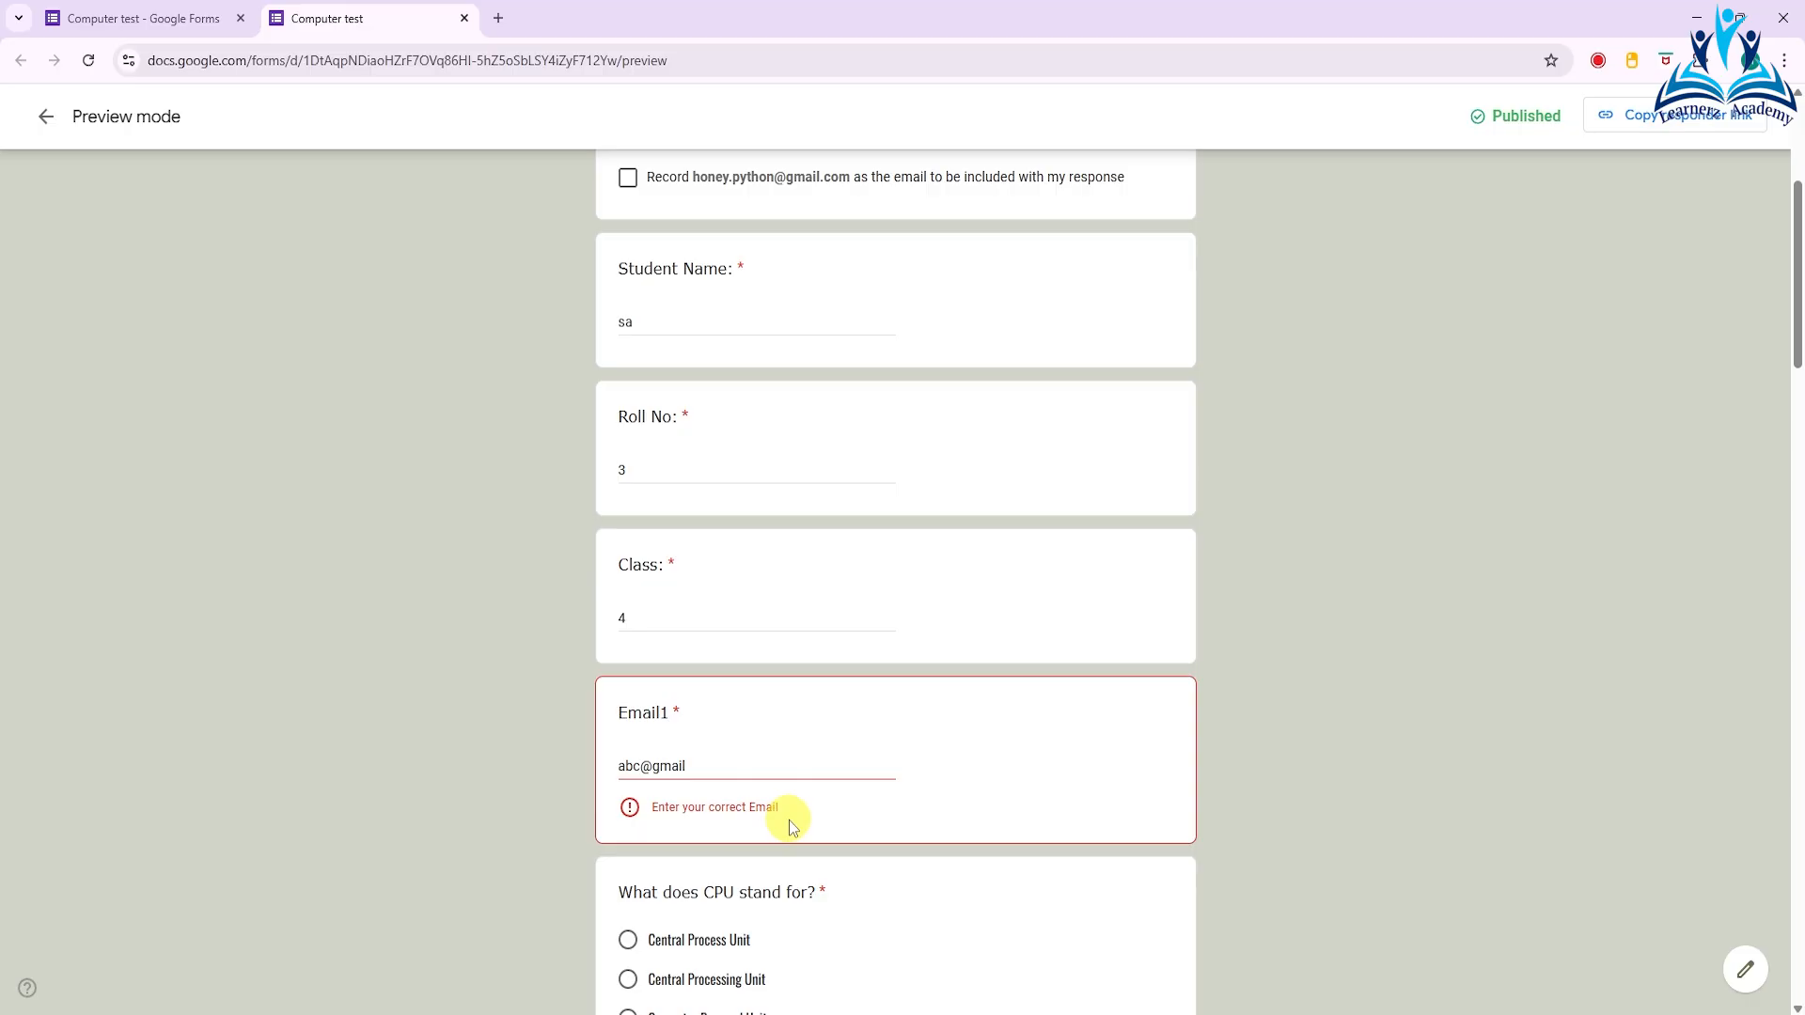
{"action": "left_click", "coordinate": [692, 769]}
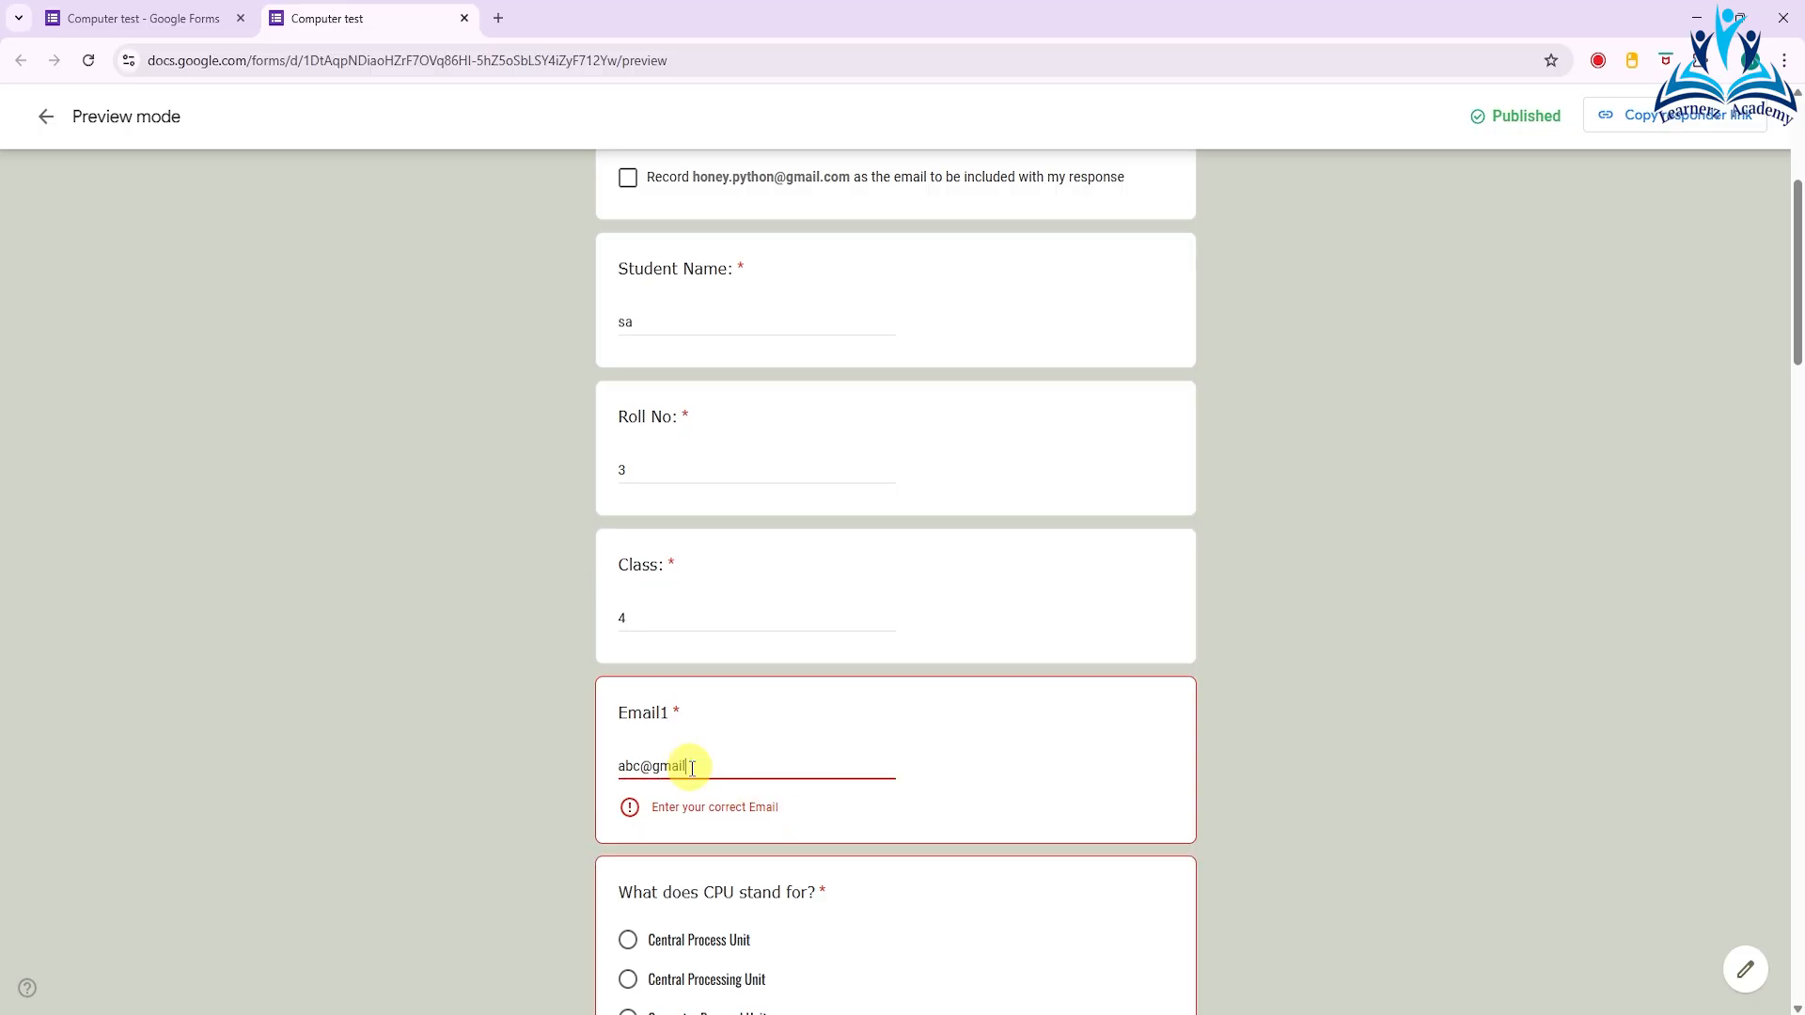
{"action": "type", "text": ".com"}
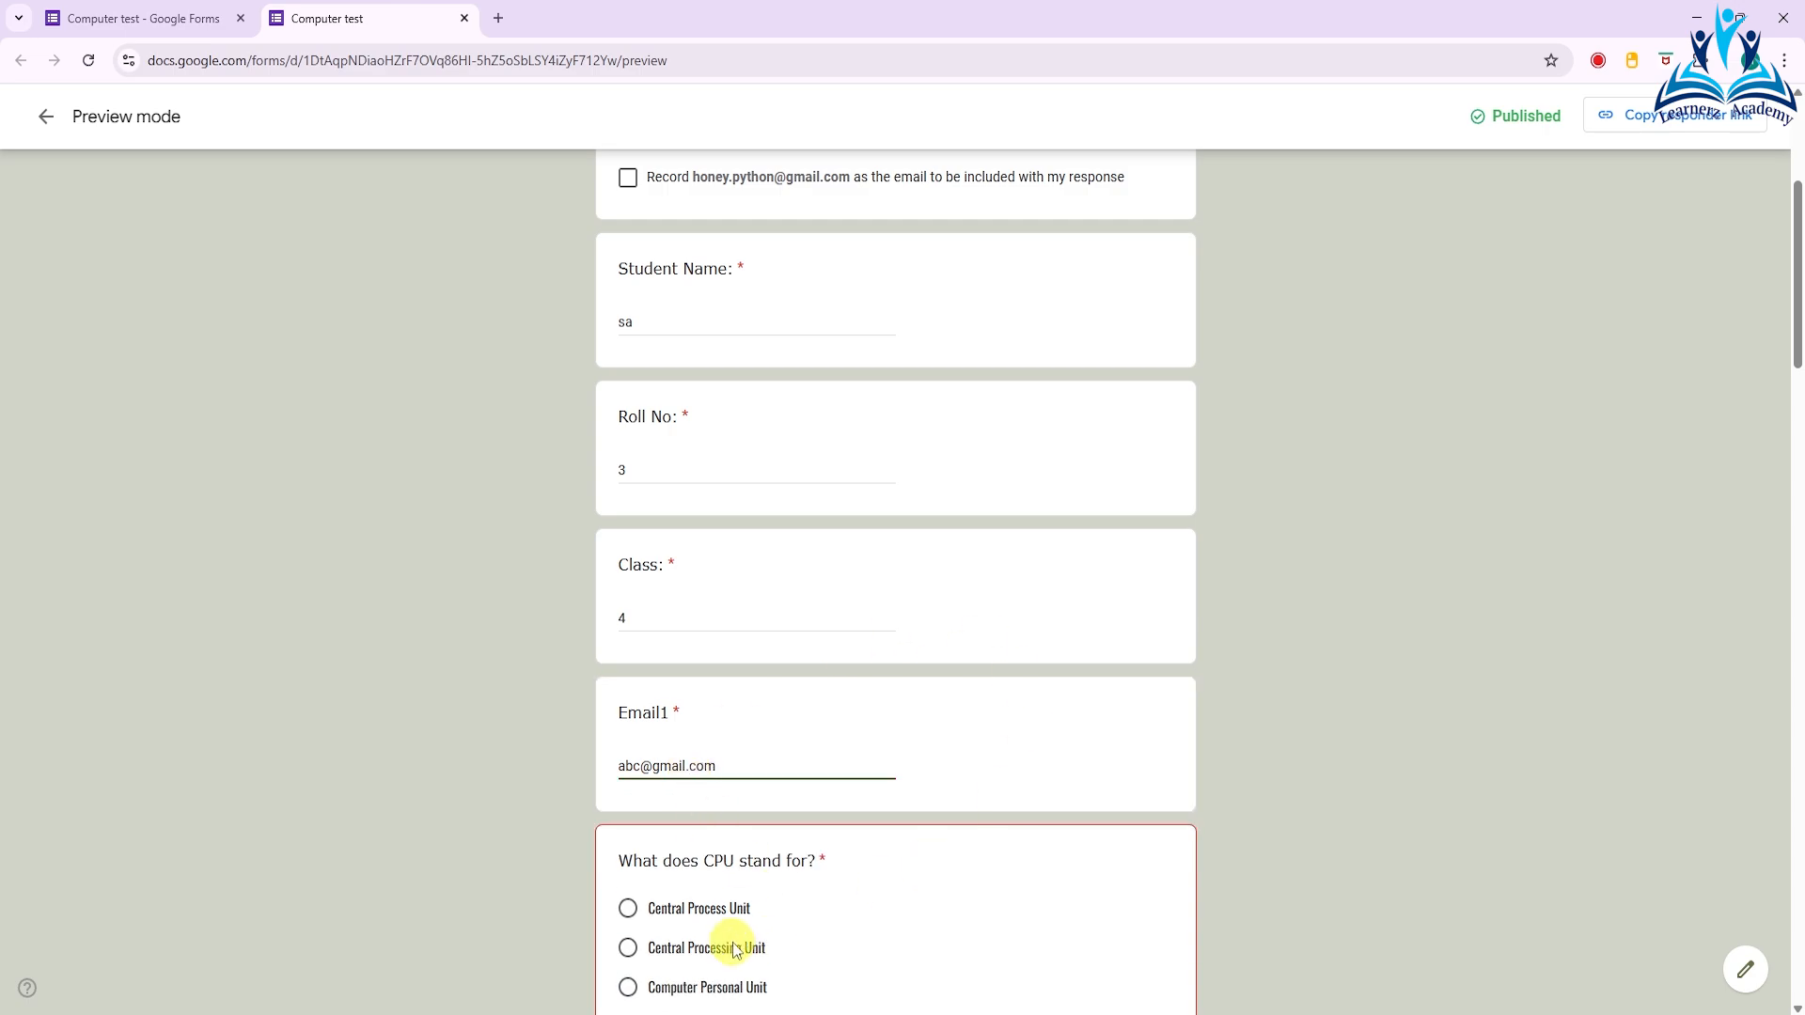
- Answer the CPU question with "Central Processing Unit" and close the preview, discarding the test response
{"action": "scroll", "coordinate": [655, 913], "scroll_direction": "down", "scroll_amount": 2}
{"action": "left_click", "coordinate": [625, 750]}
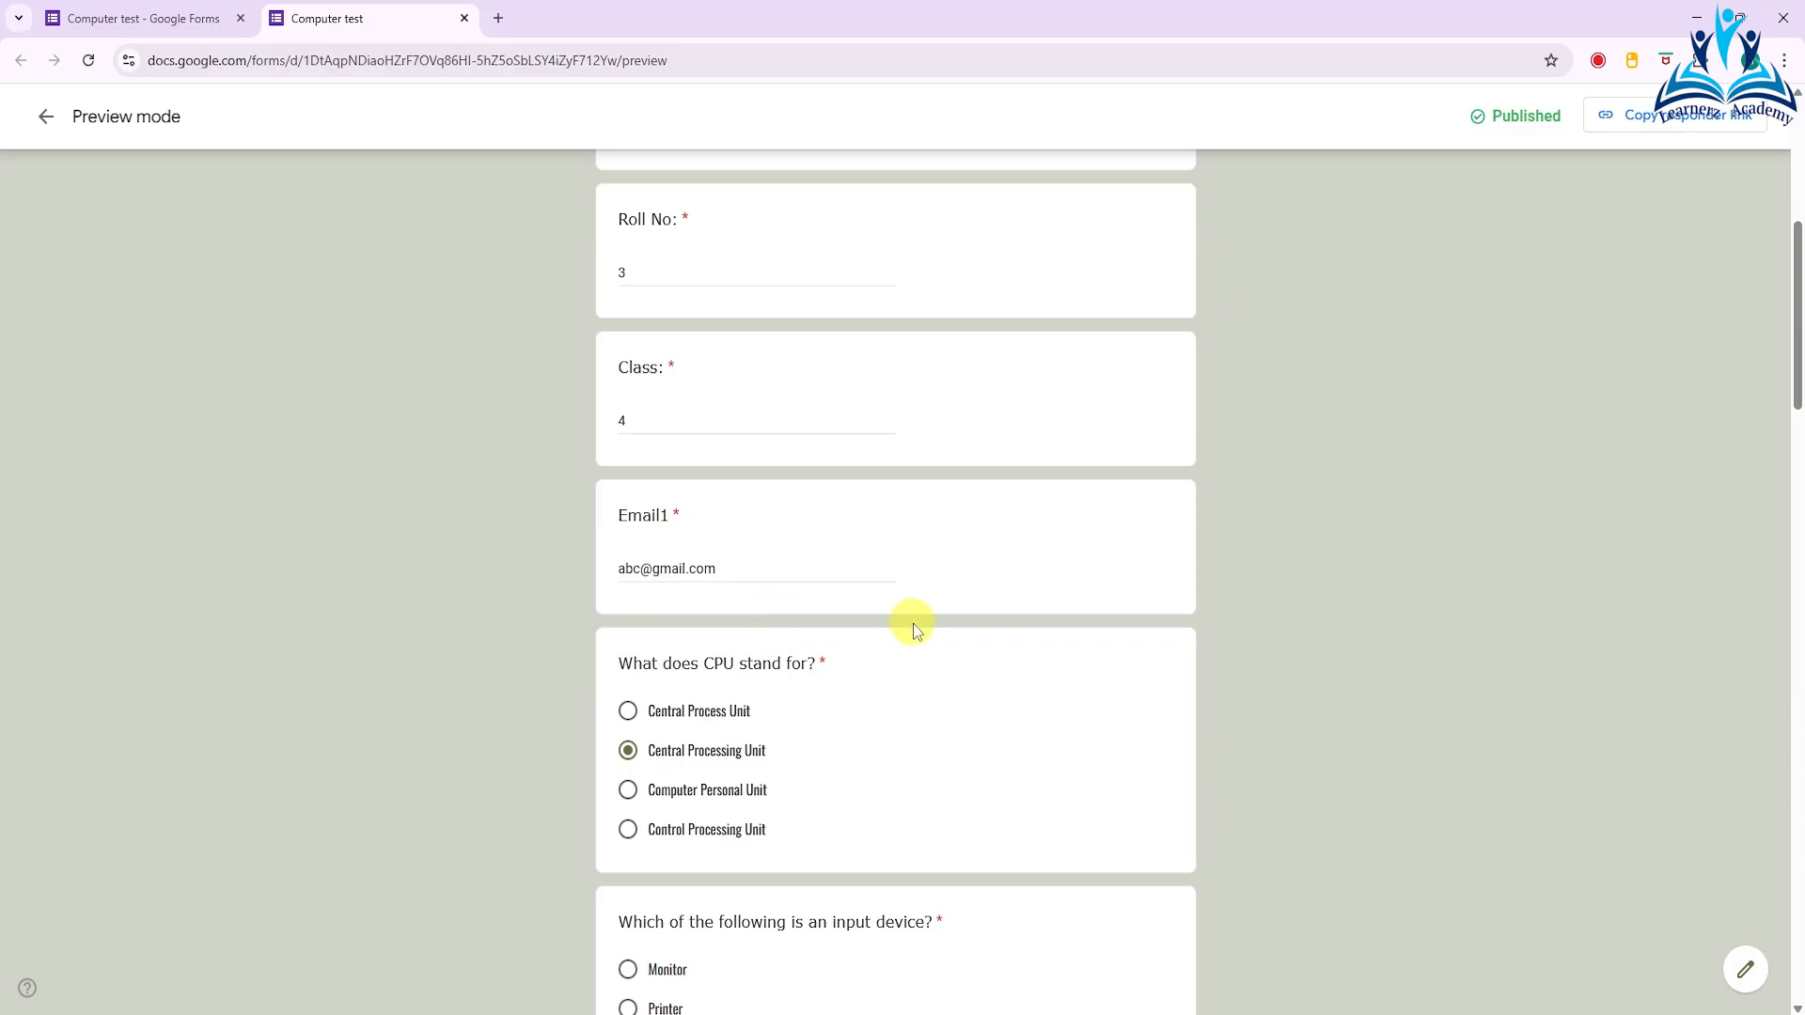
{"action": "left_click", "coordinate": [465, 18]}
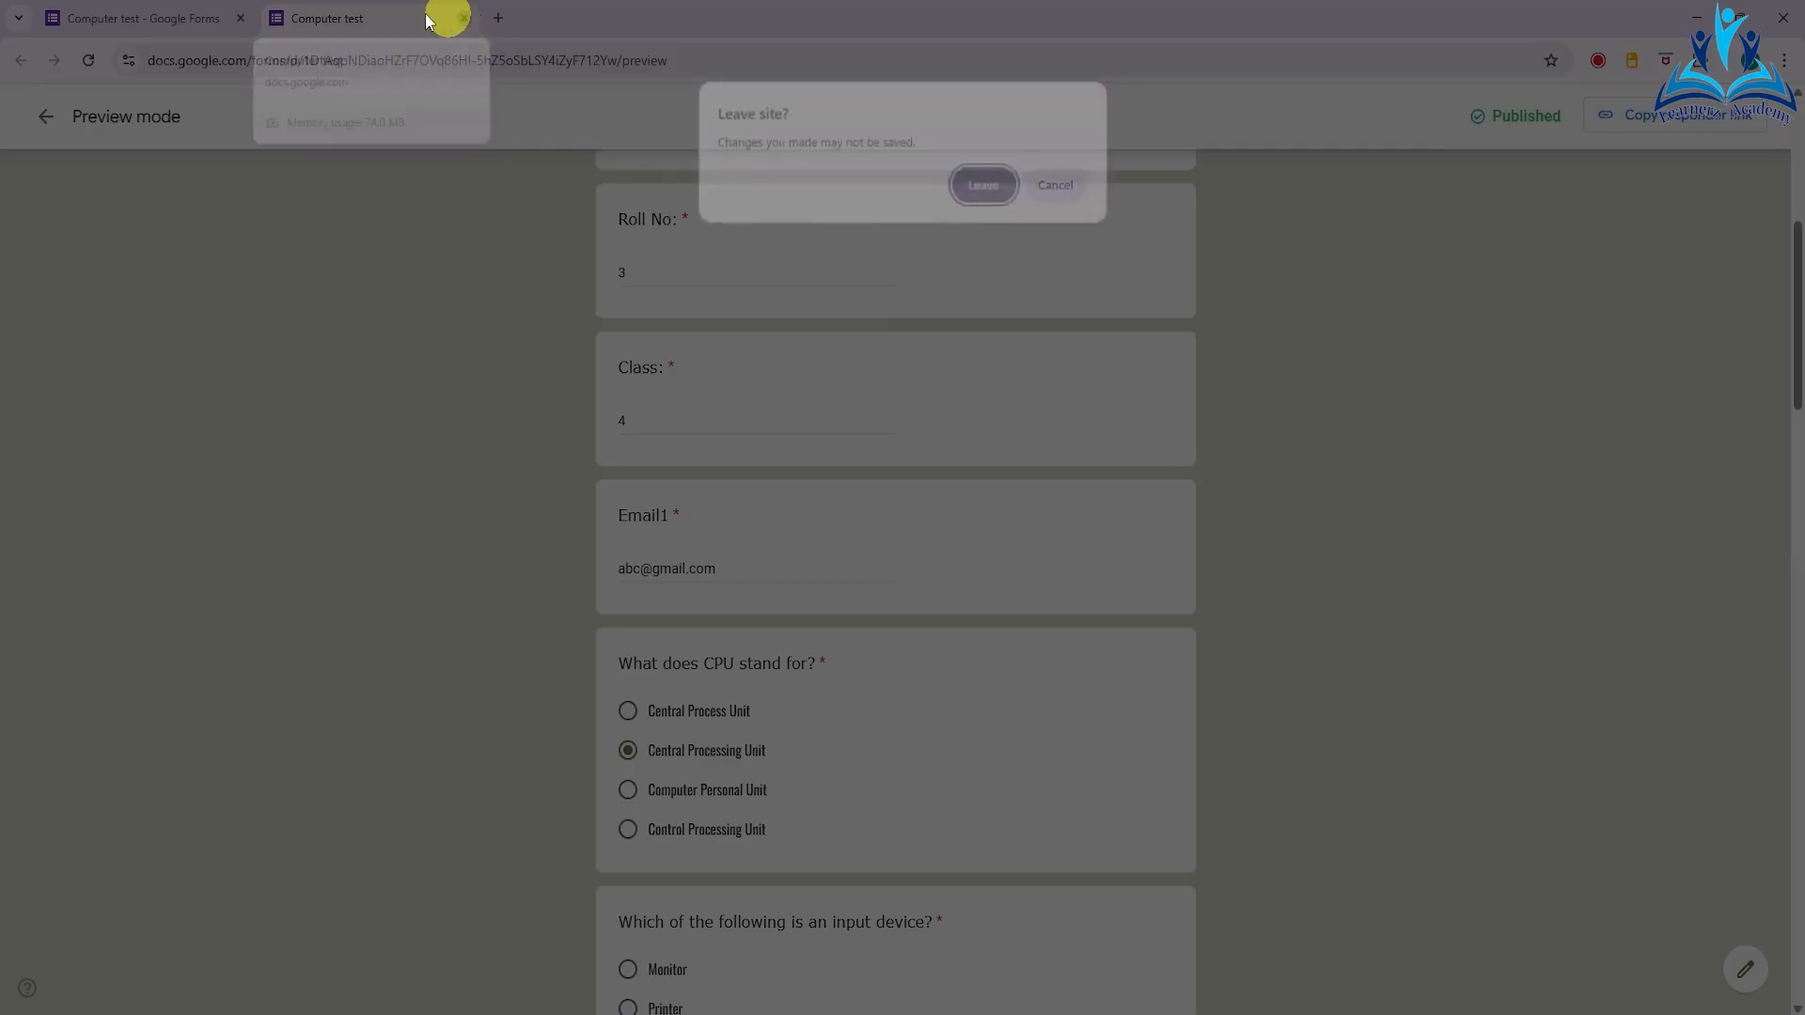
{"action": "left_click", "coordinate": [983, 184]}
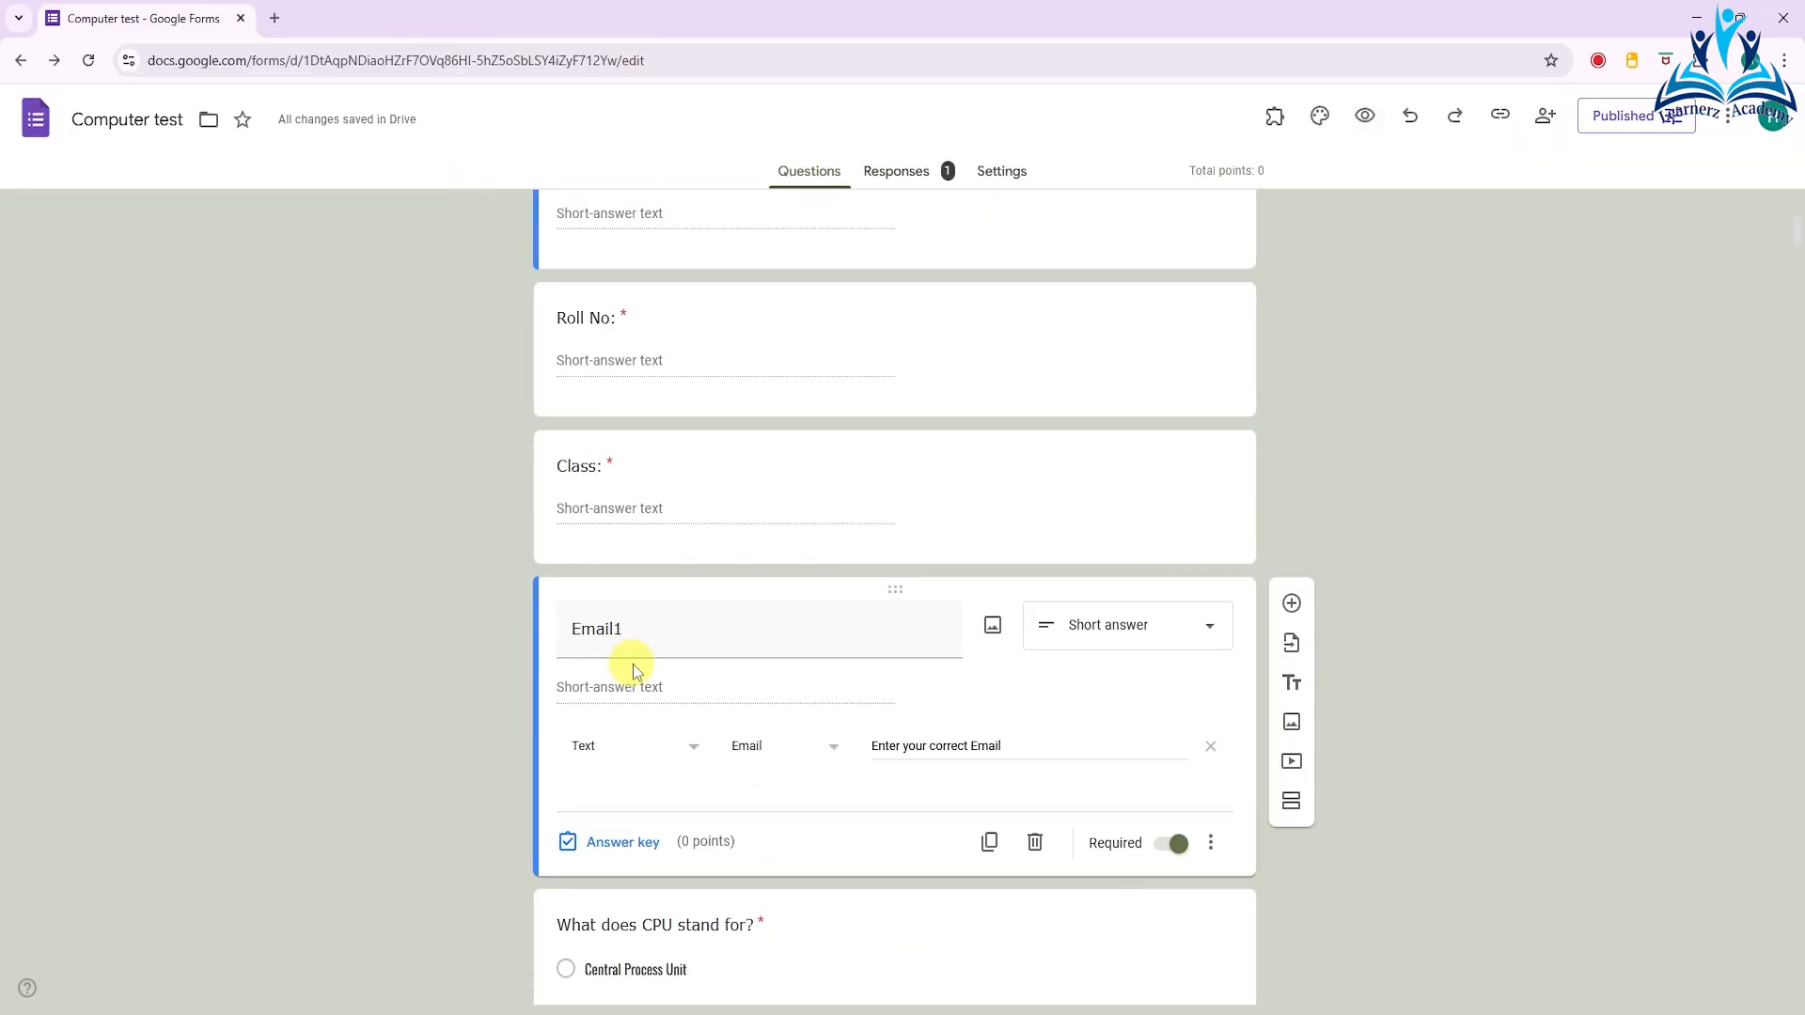
- Add a short-answer question titled "Email2" directly below the Email1 question
{"action": "scroll", "coordinate": [938, 664], "scroll_direction": "down", "scroll_amount": 1}
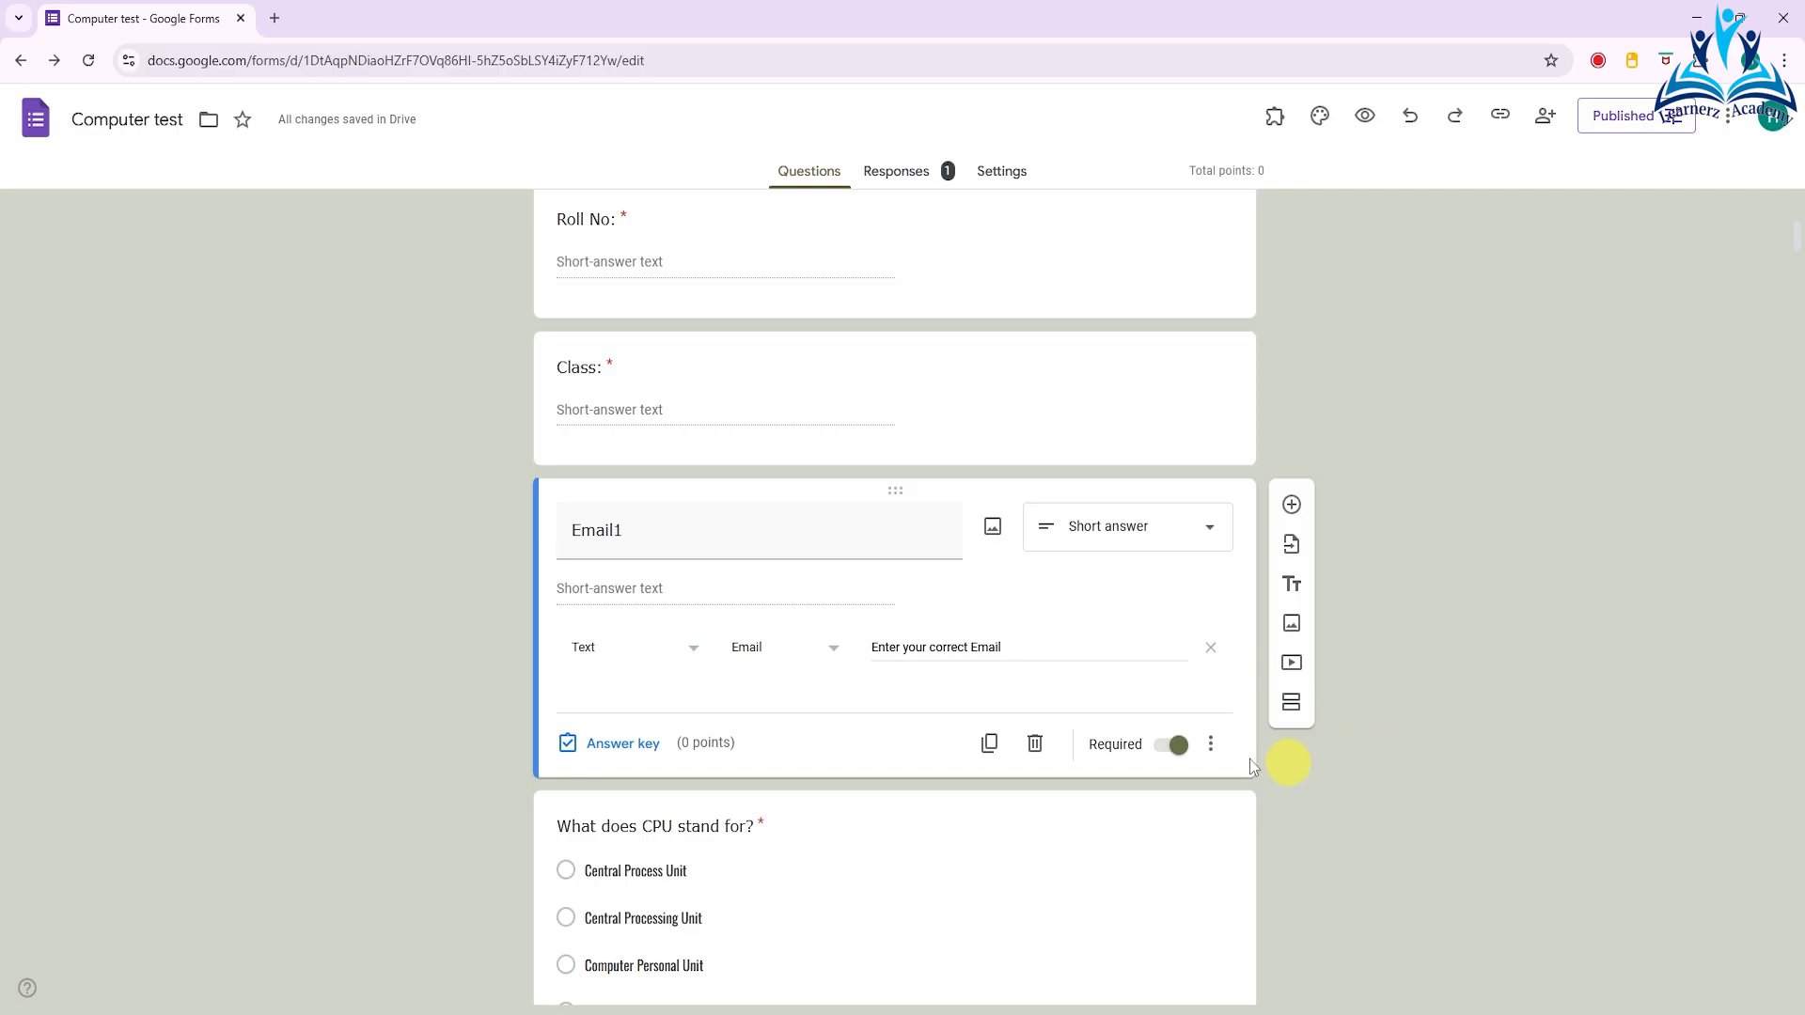
{"action": "left_click", "coordinate": [1293, 506]}
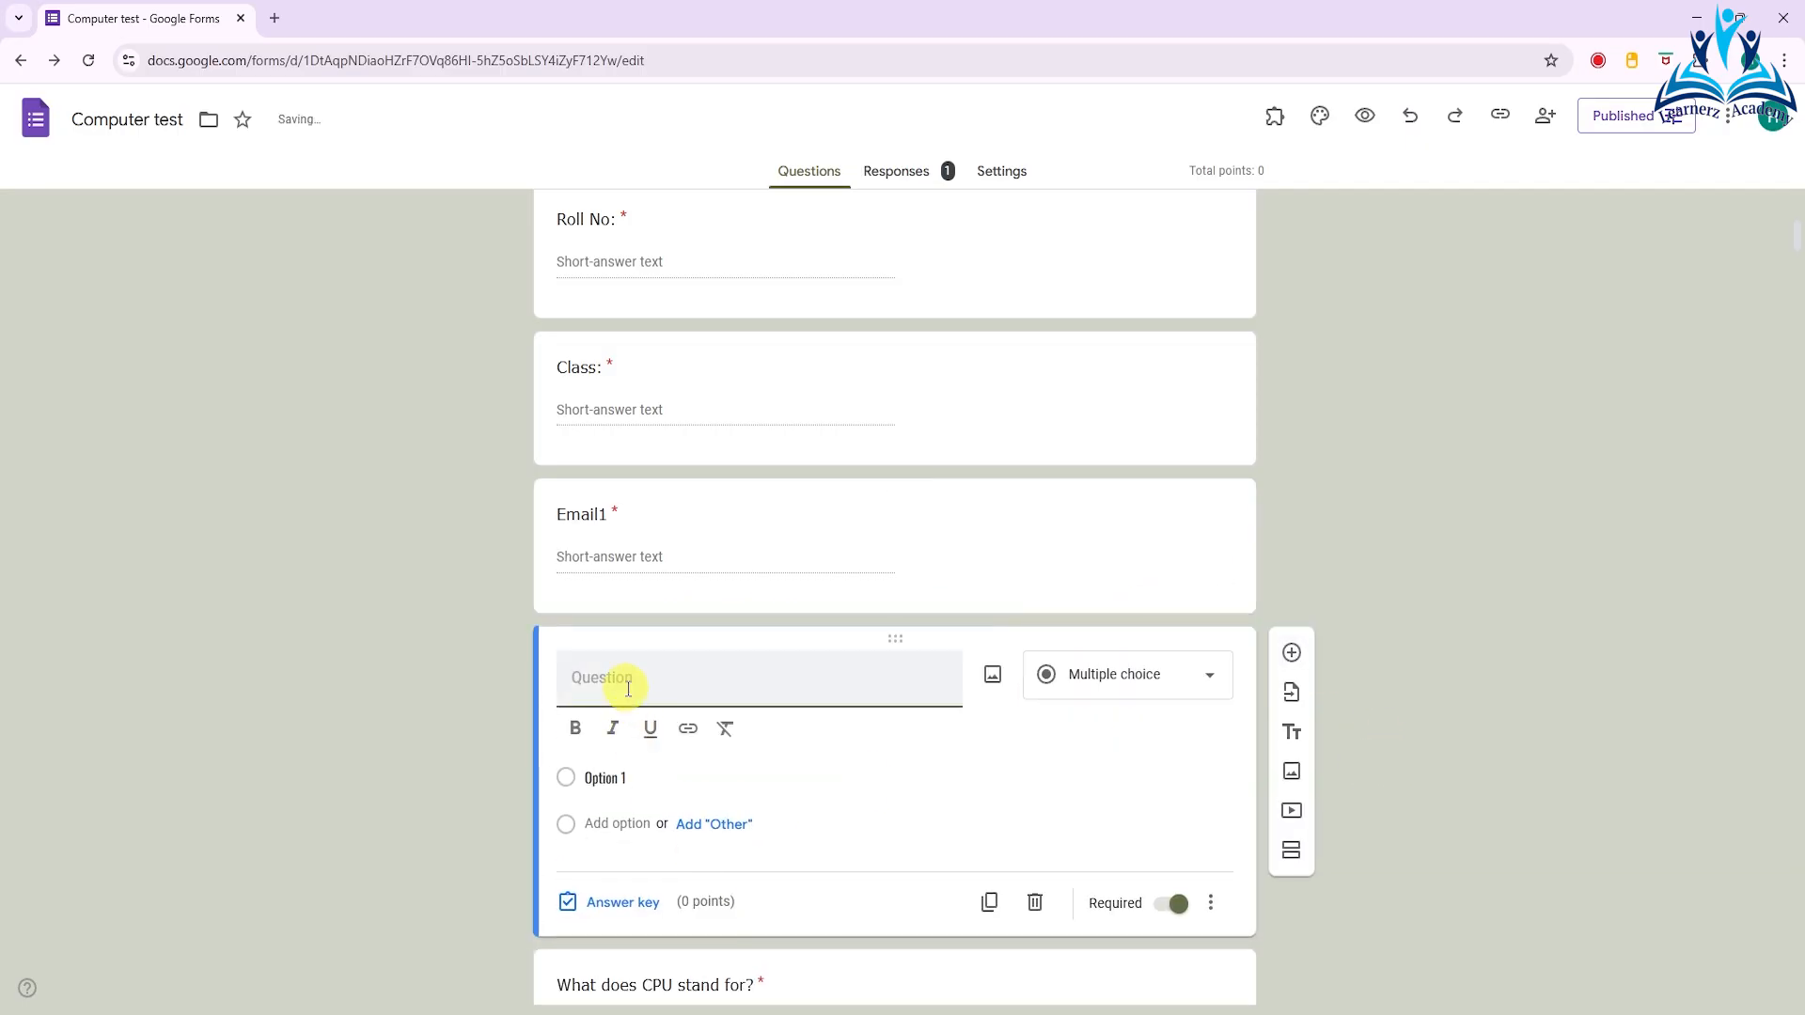
{"action": "type", "text": "Email2"}
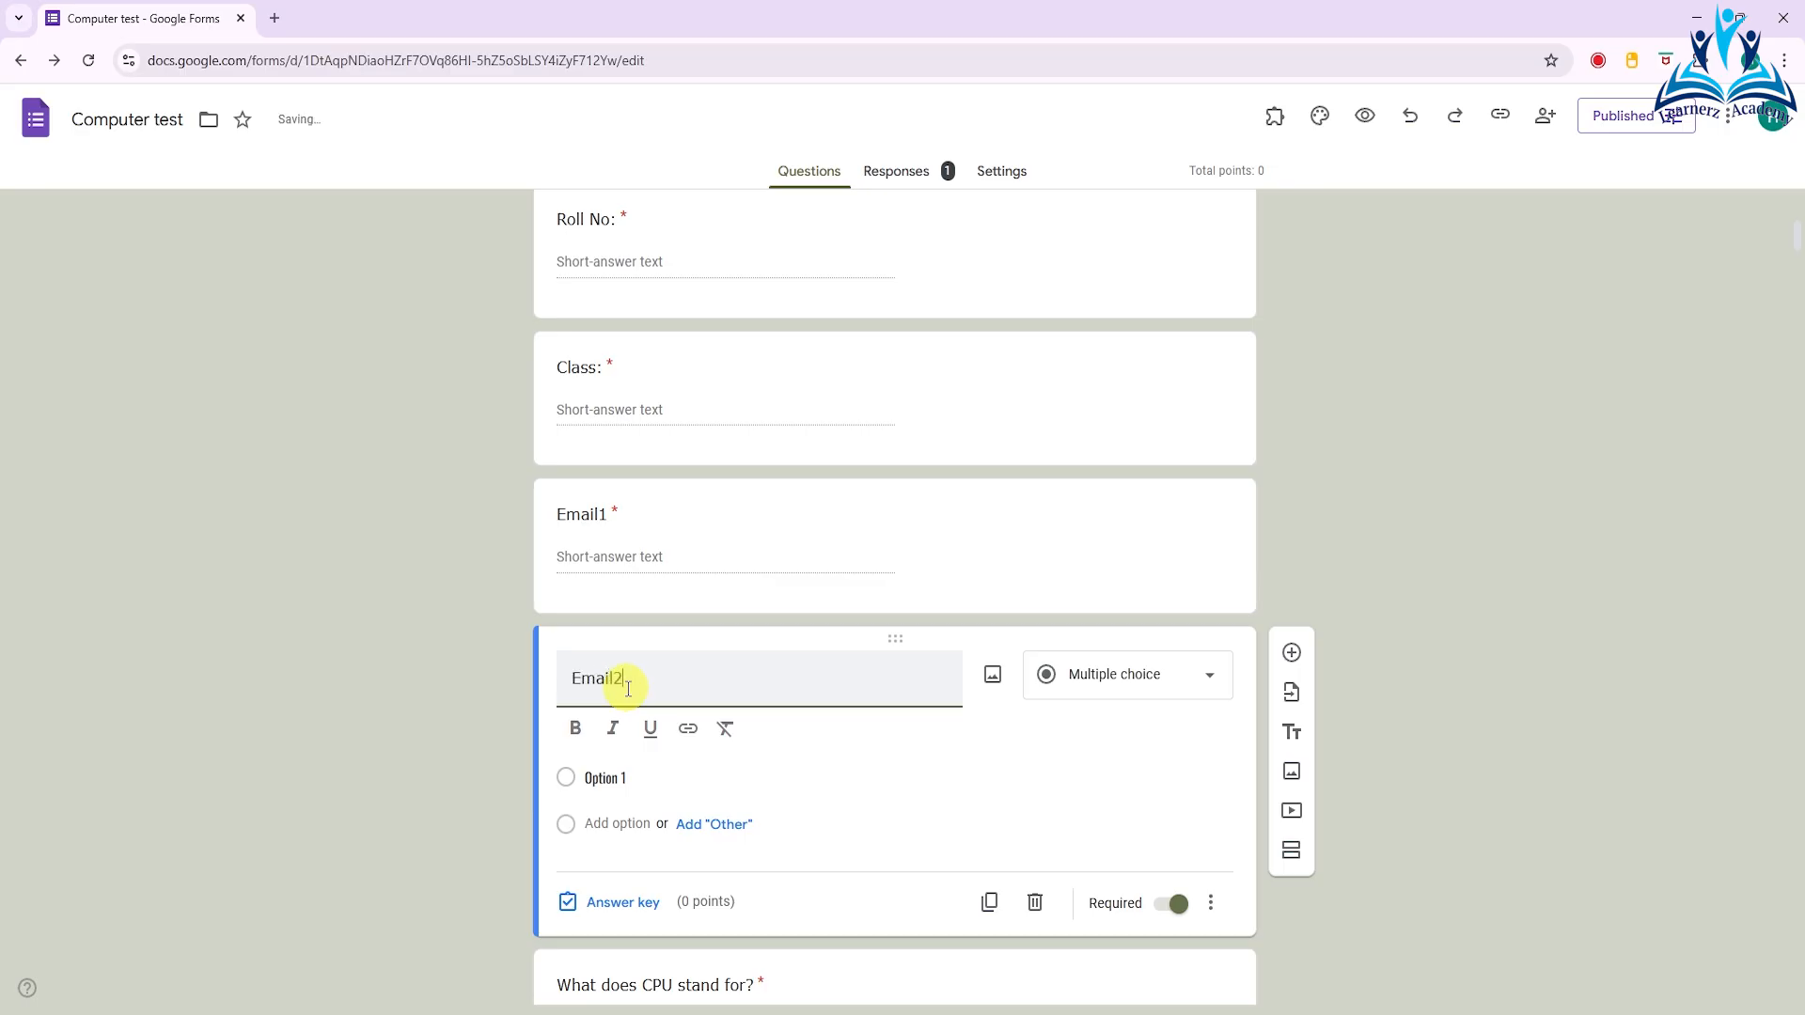
{"action": "left_click", "coordinate": [1128, 687]}
{"action": "left_click", "coordinate": [1095, 374]}
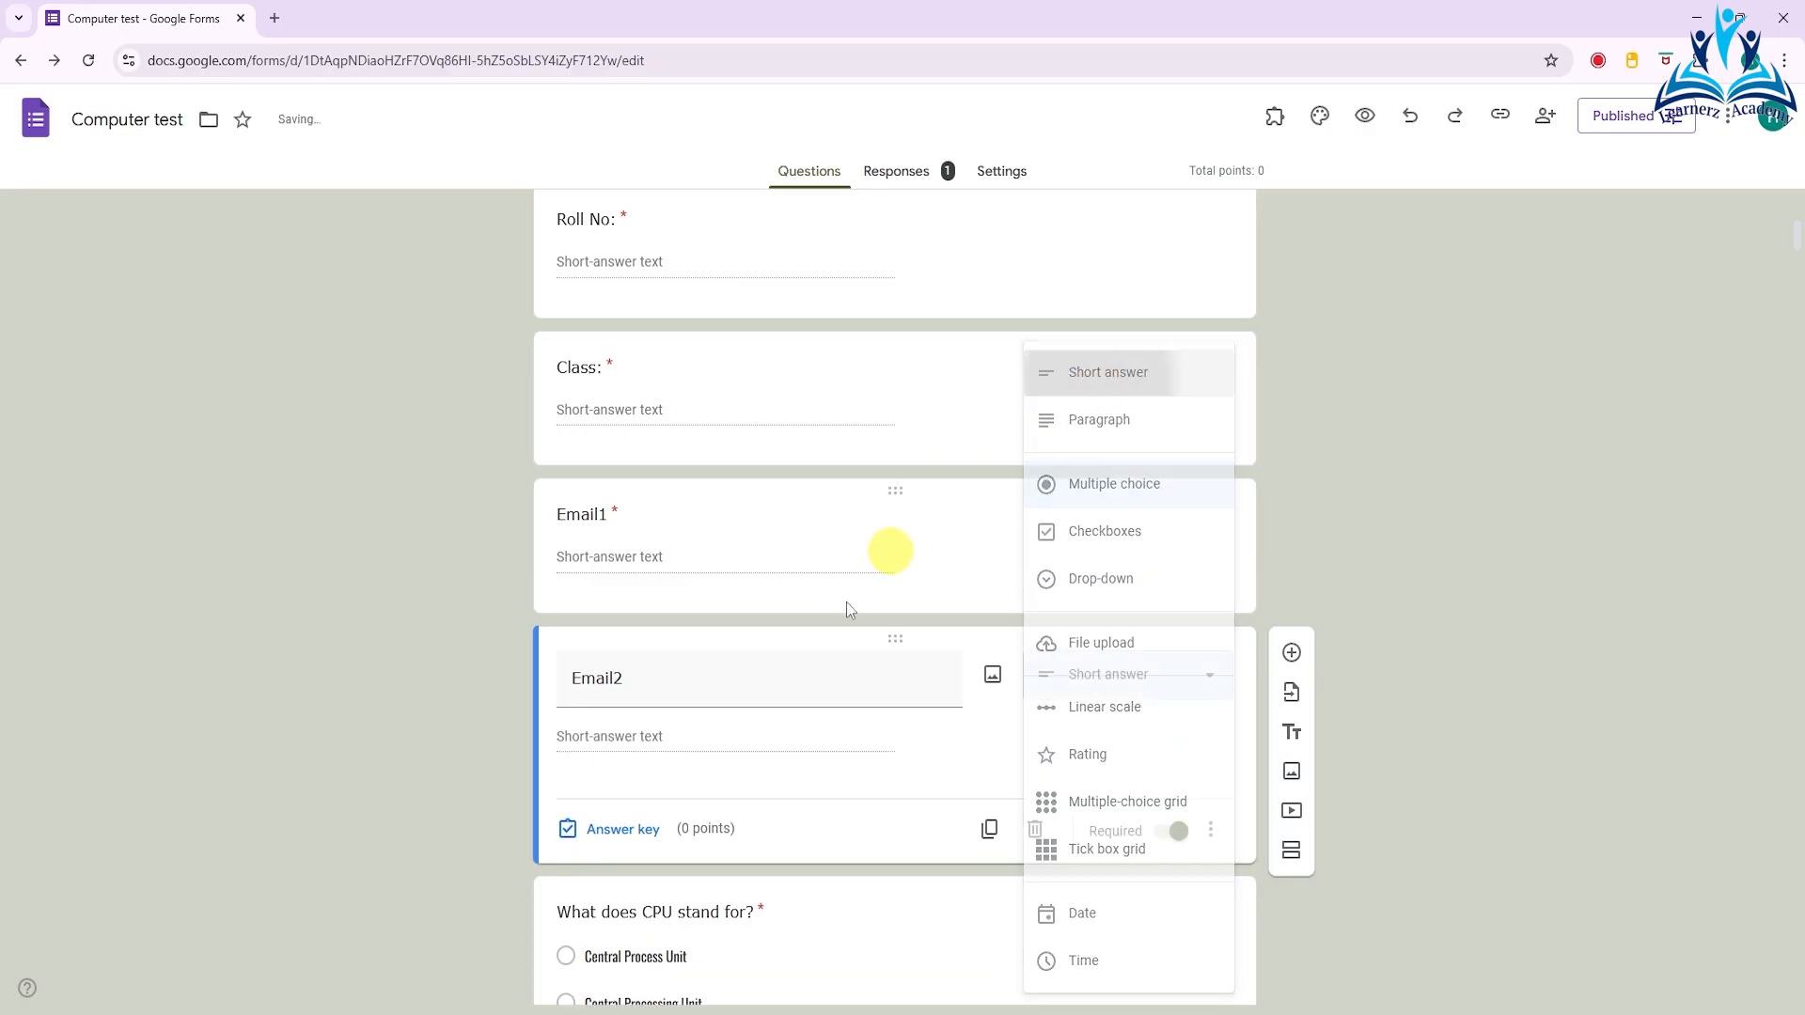
- Add response validation to the Email2 question, with the type Regular expression and the condition Matches
{"action": "left_click", "coordinate": [1211, 837]}
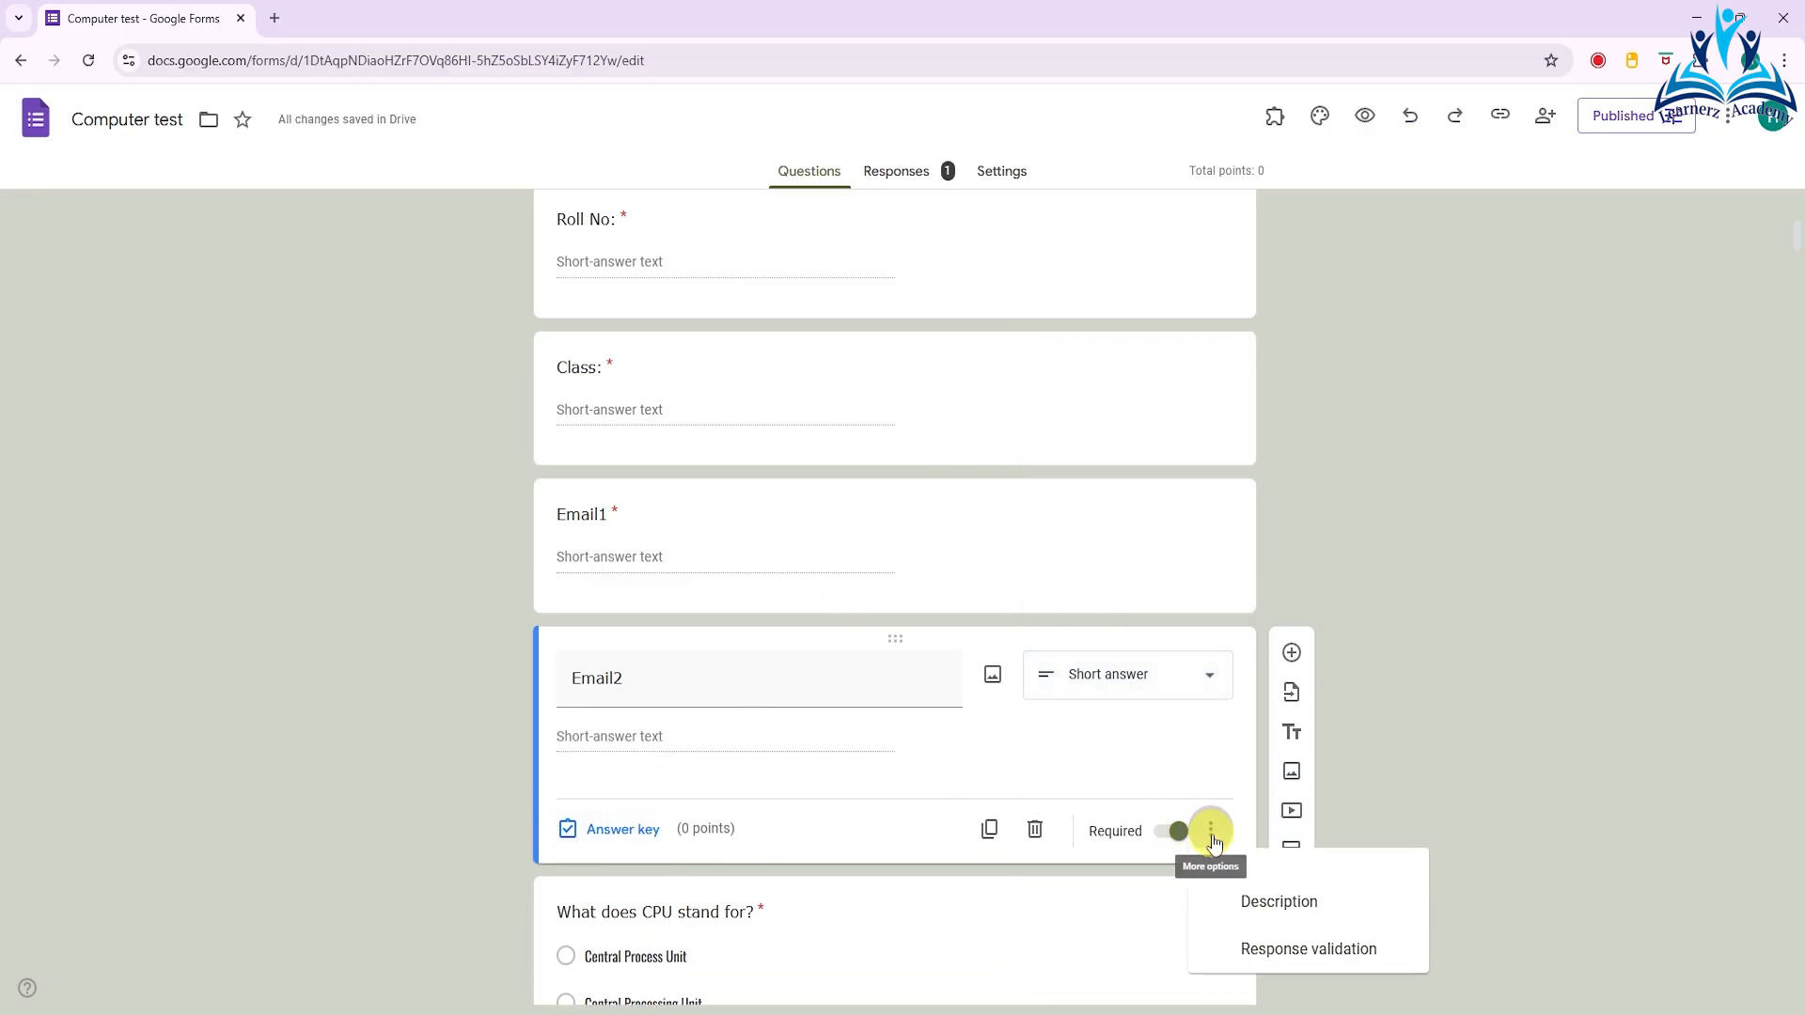
{"action": "left_click", "coordinate": [1283, 957]}
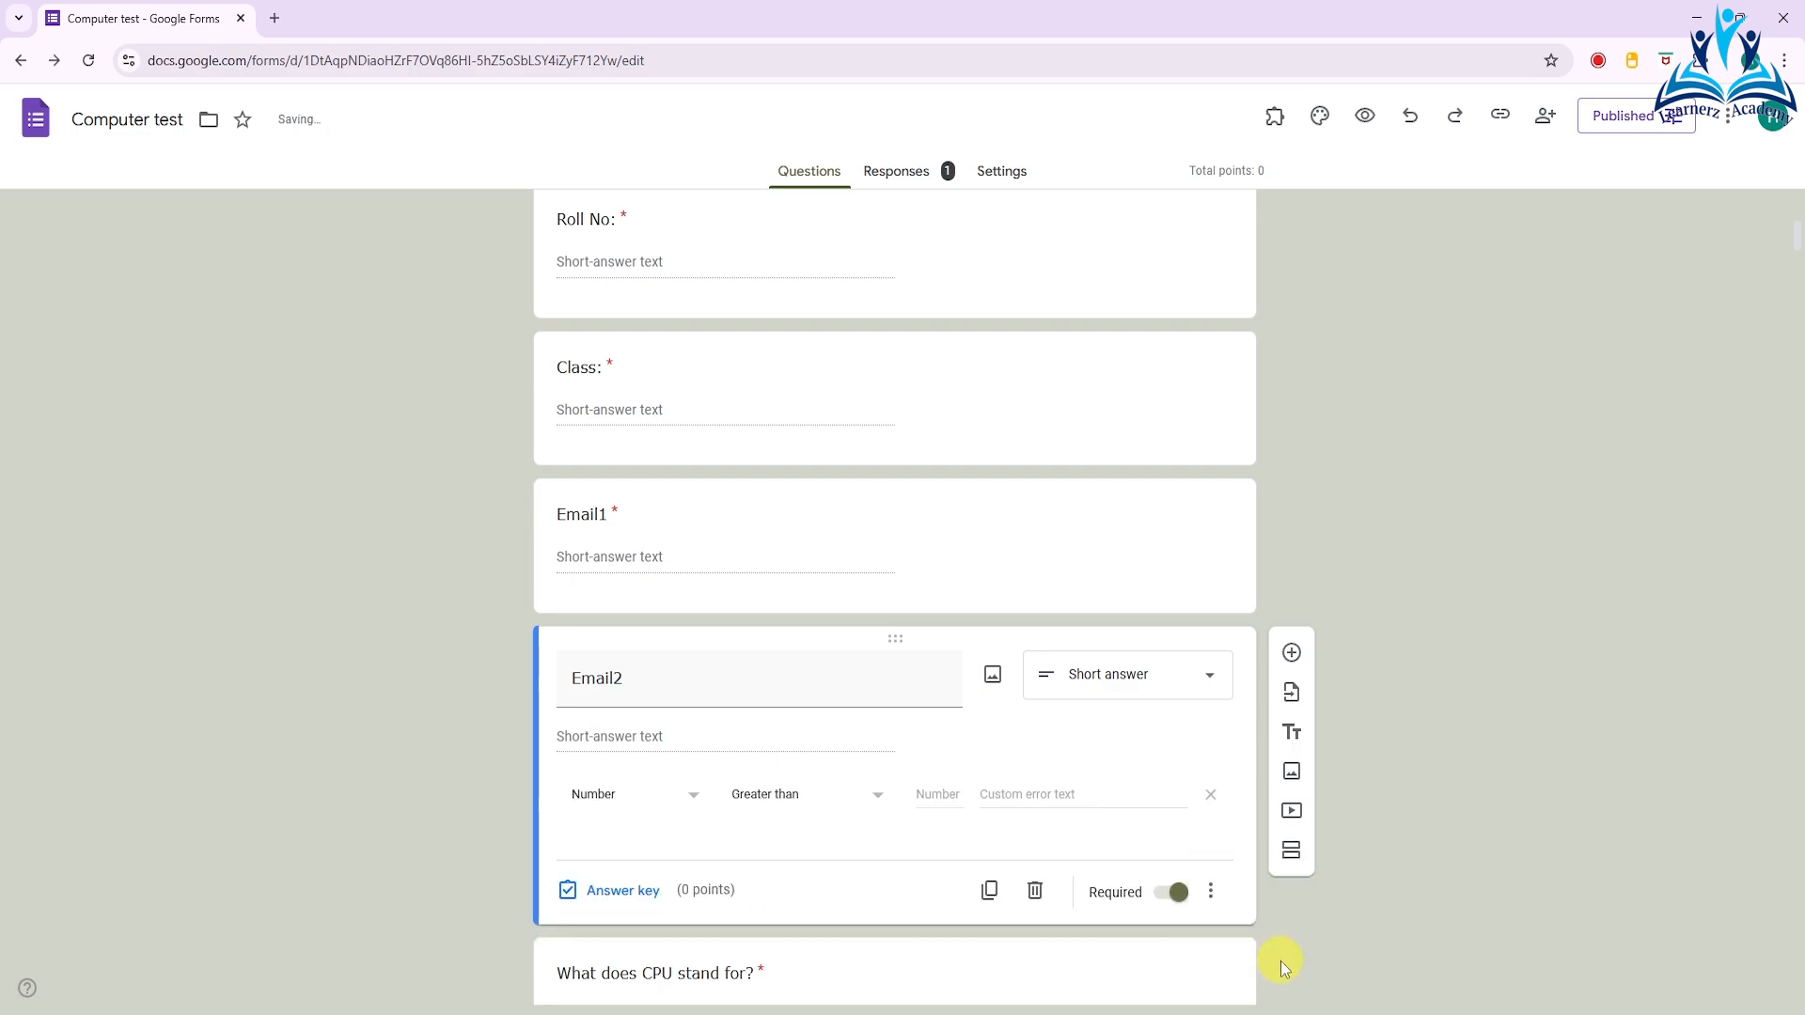
{"action": "left_click", "coordinate": [694, 804]}
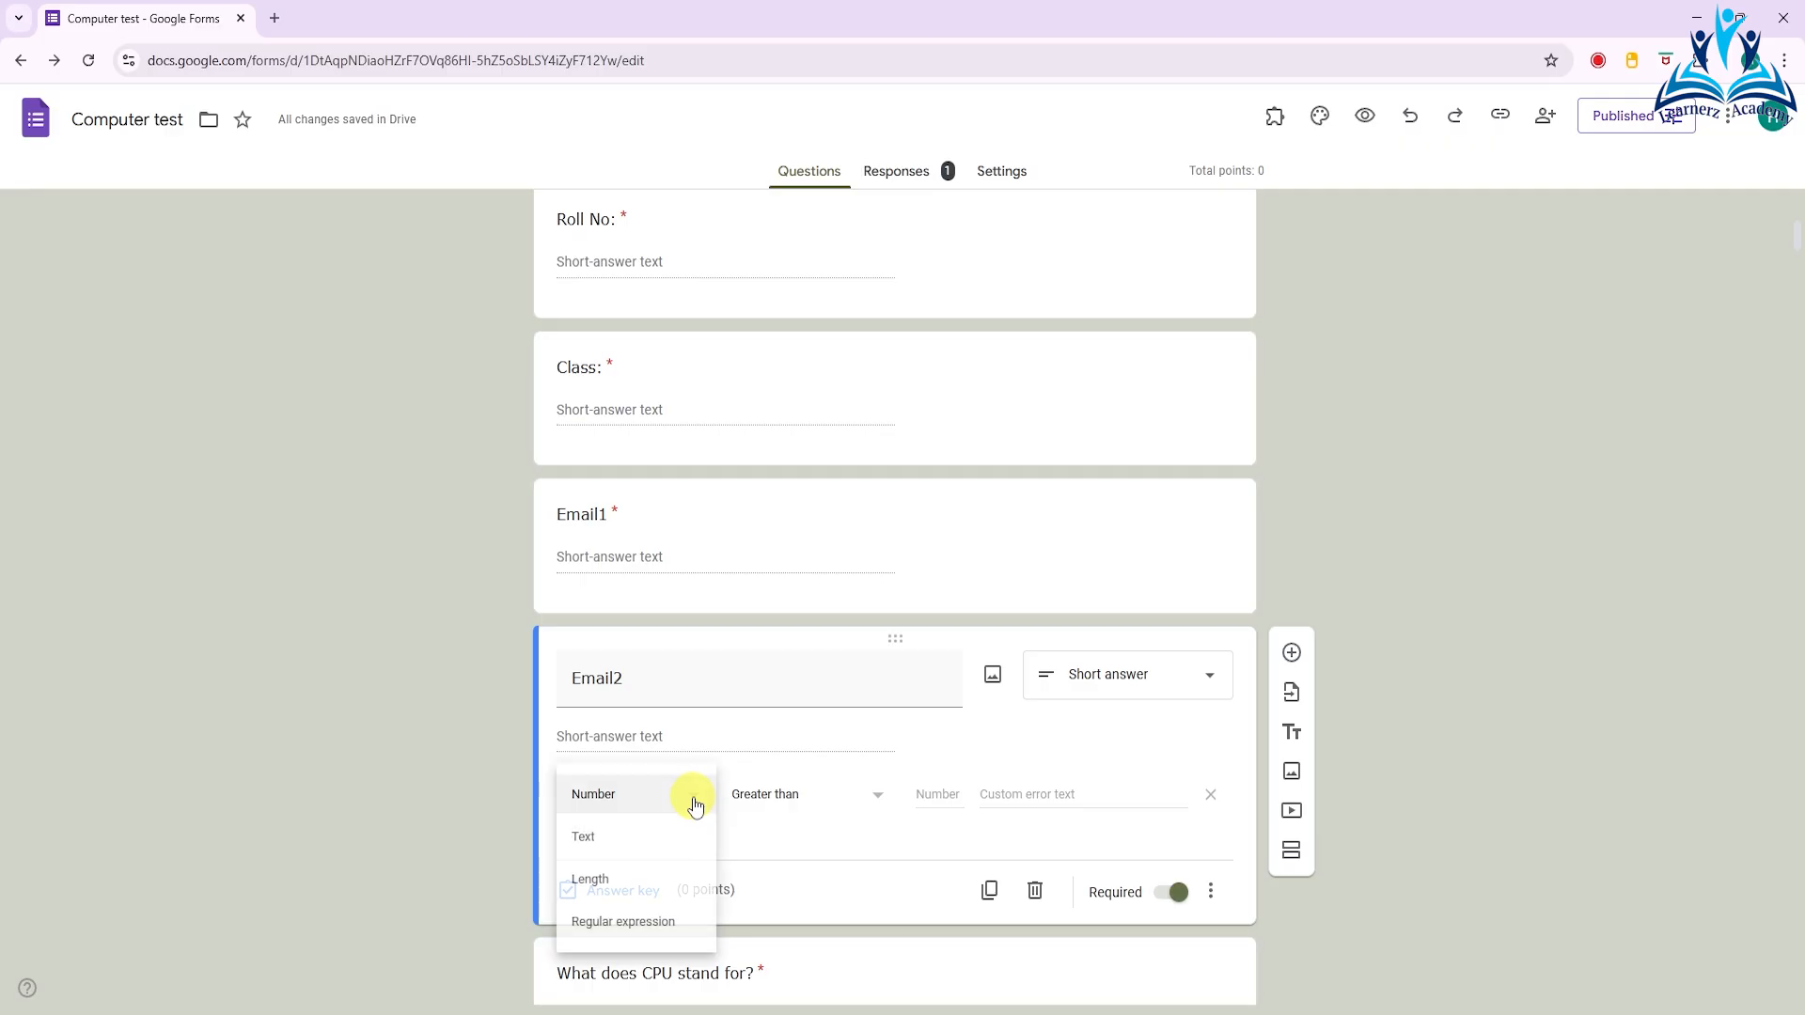
{"action": "left_click", "coordinate": [622, 922]}
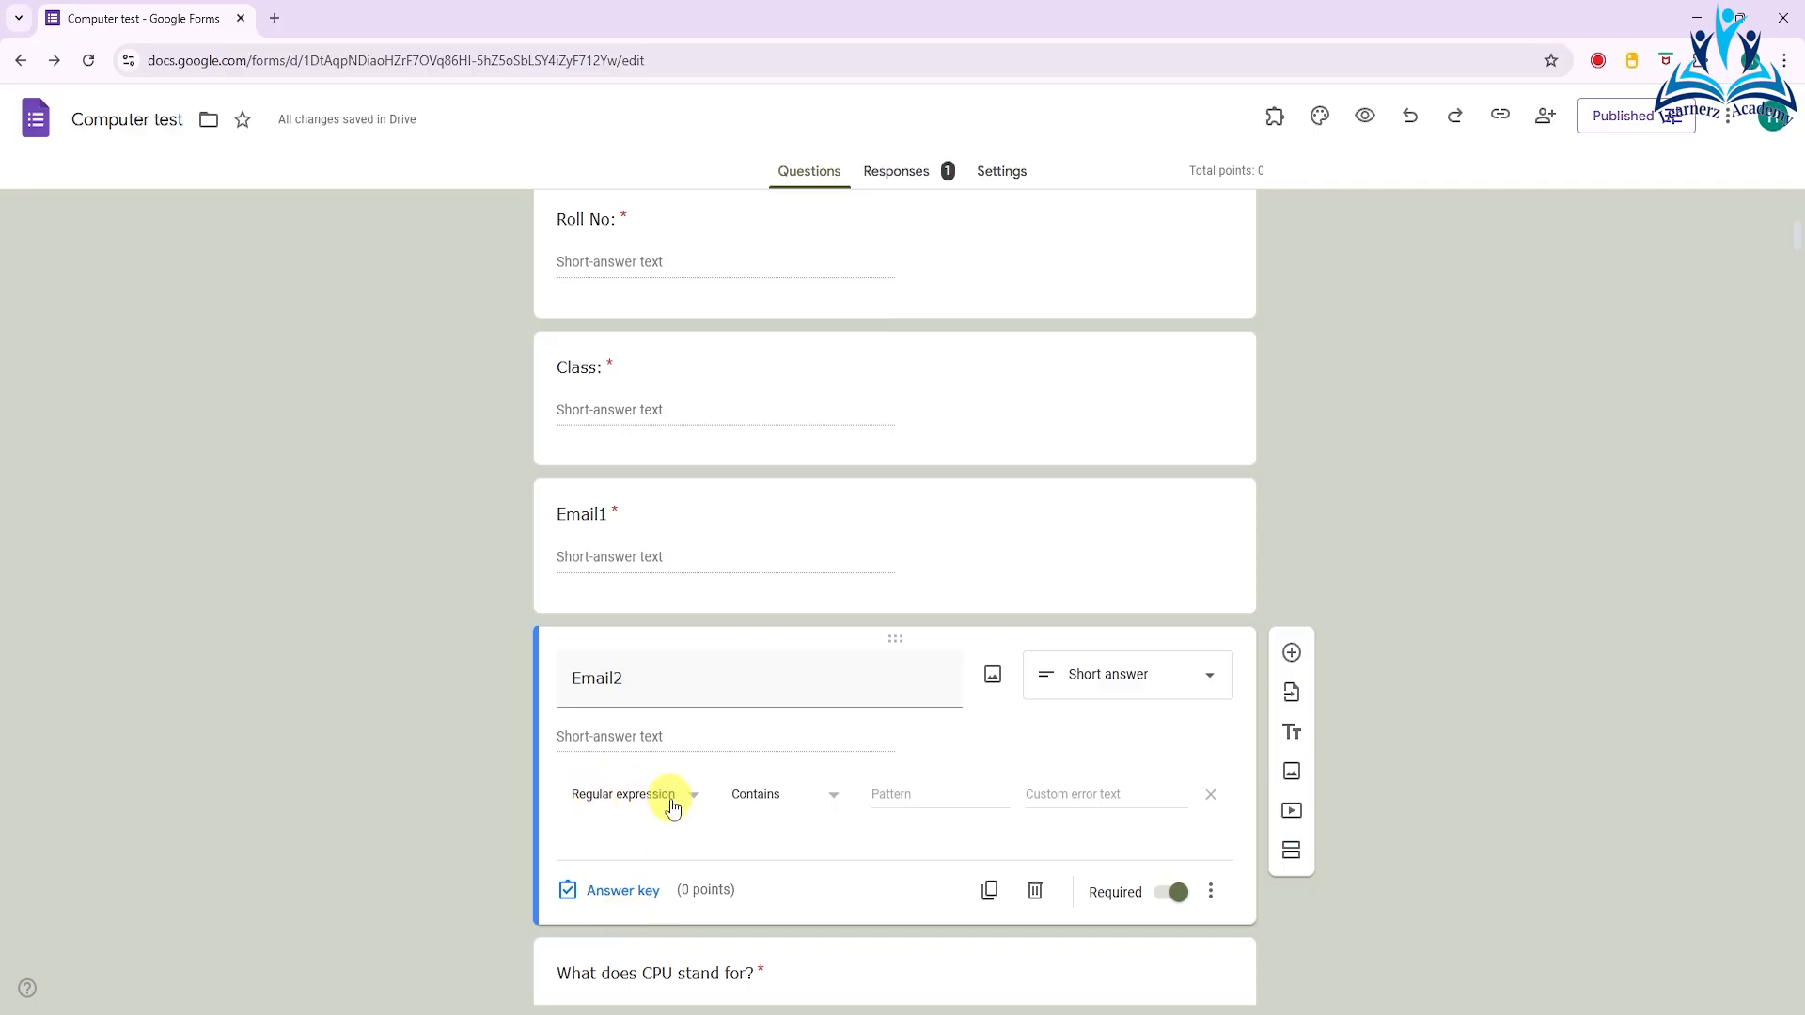
{"action": "left_click", "coordinate": [815, 801]}
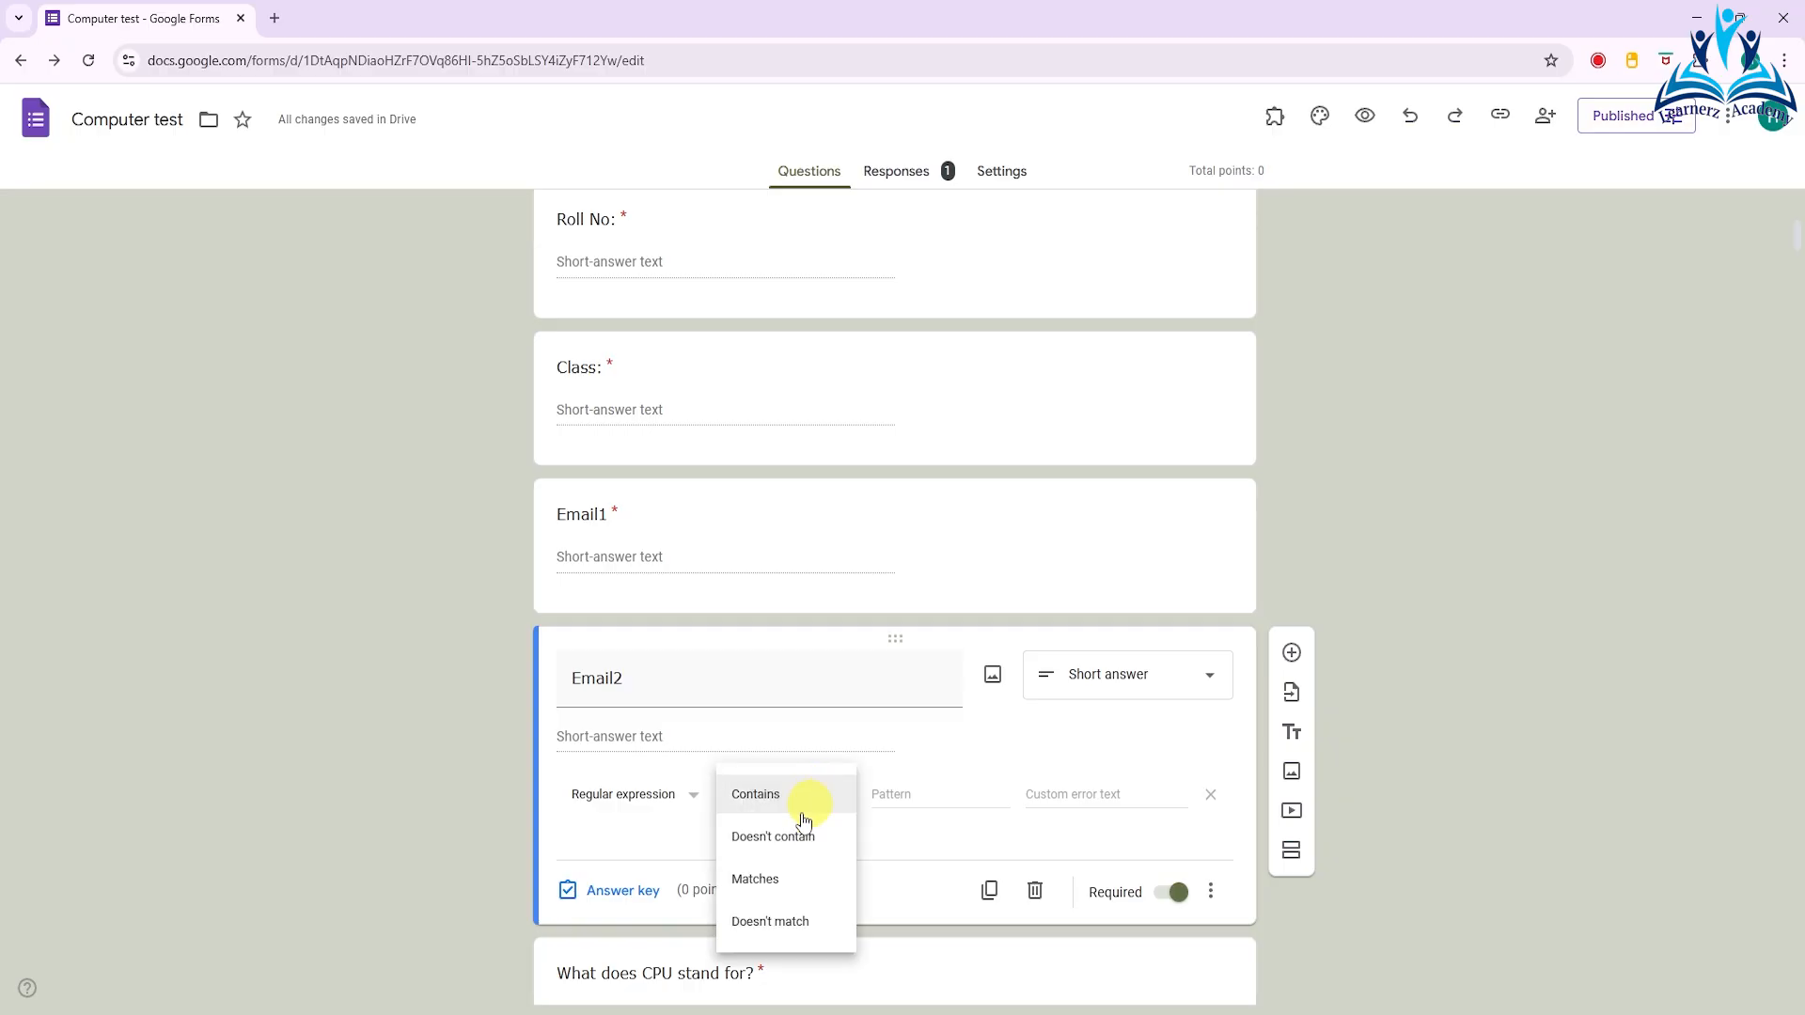
{"action": "left_click", "coordinate": [757, 891]}
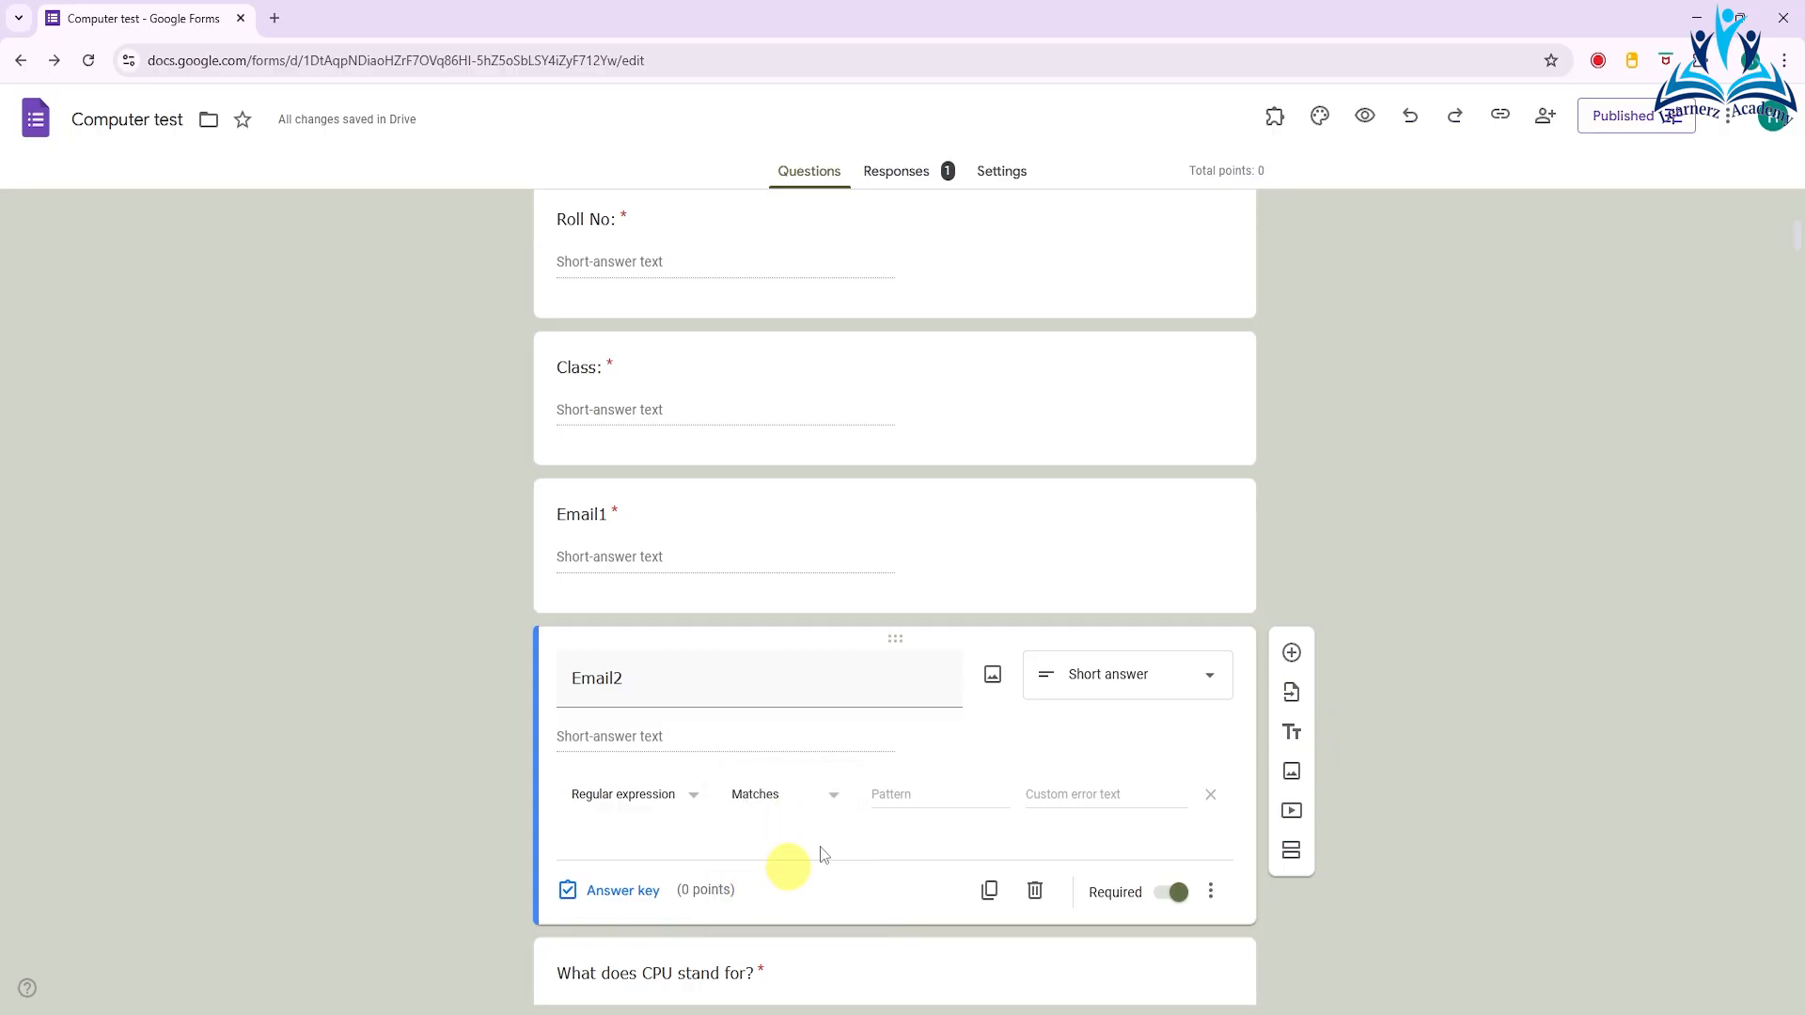
- Copy the regular expression ^[a-zA-Z0-9._%+-]+@[a-zA-Z0-9.-]+\.[a-zA-Z]{2,}$ from Notepad and paste it as the Email2 question's validation pattern
{"action": "left_click", "coordinate": [879, 795]}
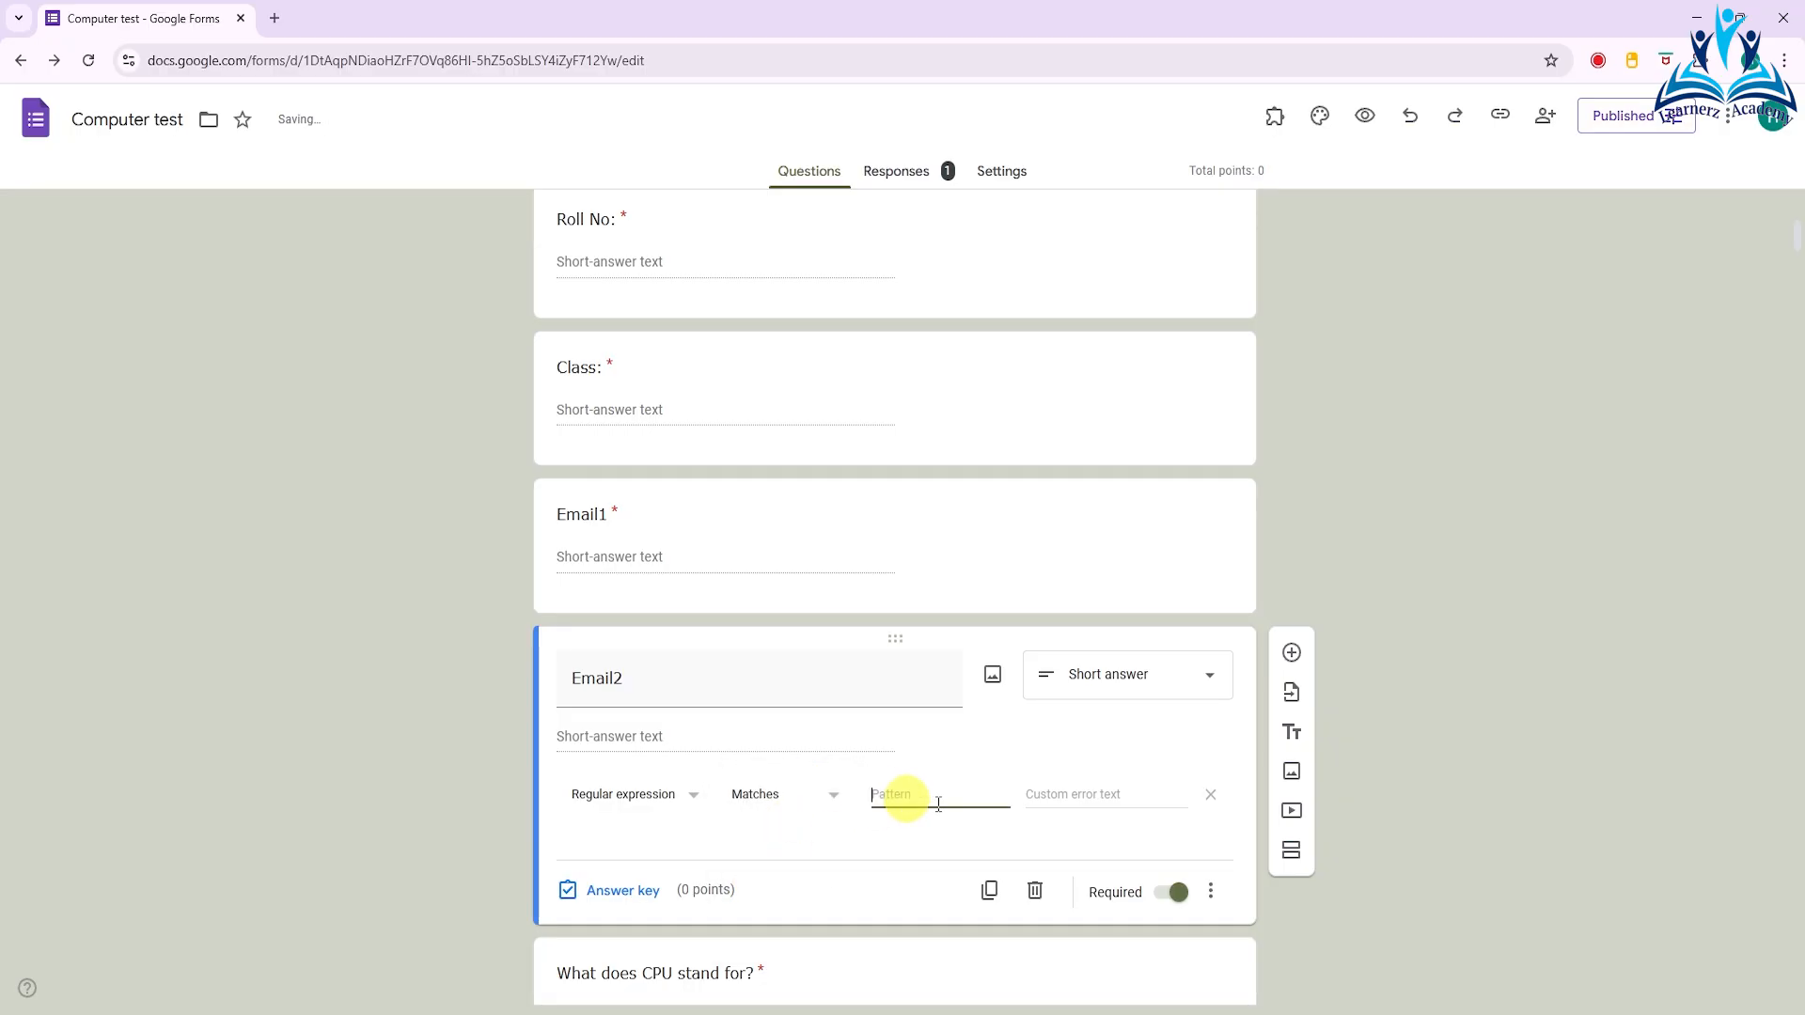
{"action": "left_click", "coordinate": [1259, 1005]}
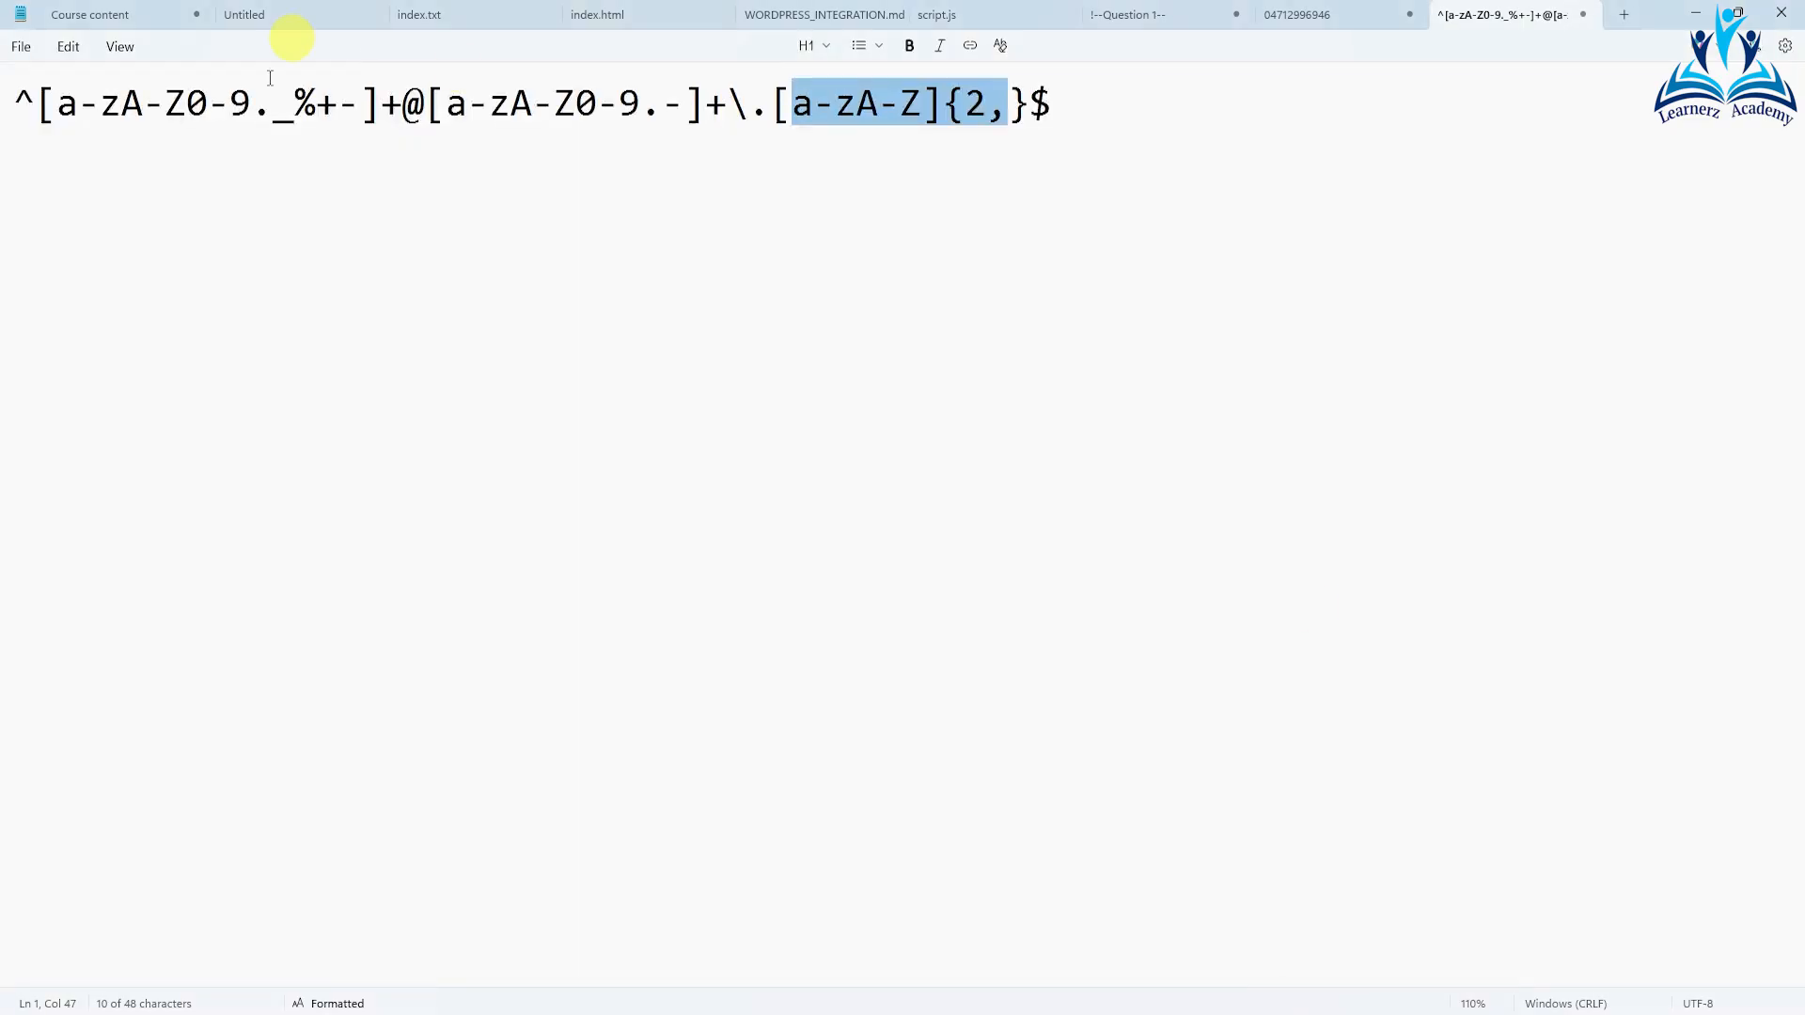
{"action": "left_click", "coordinate": [191, 154]}
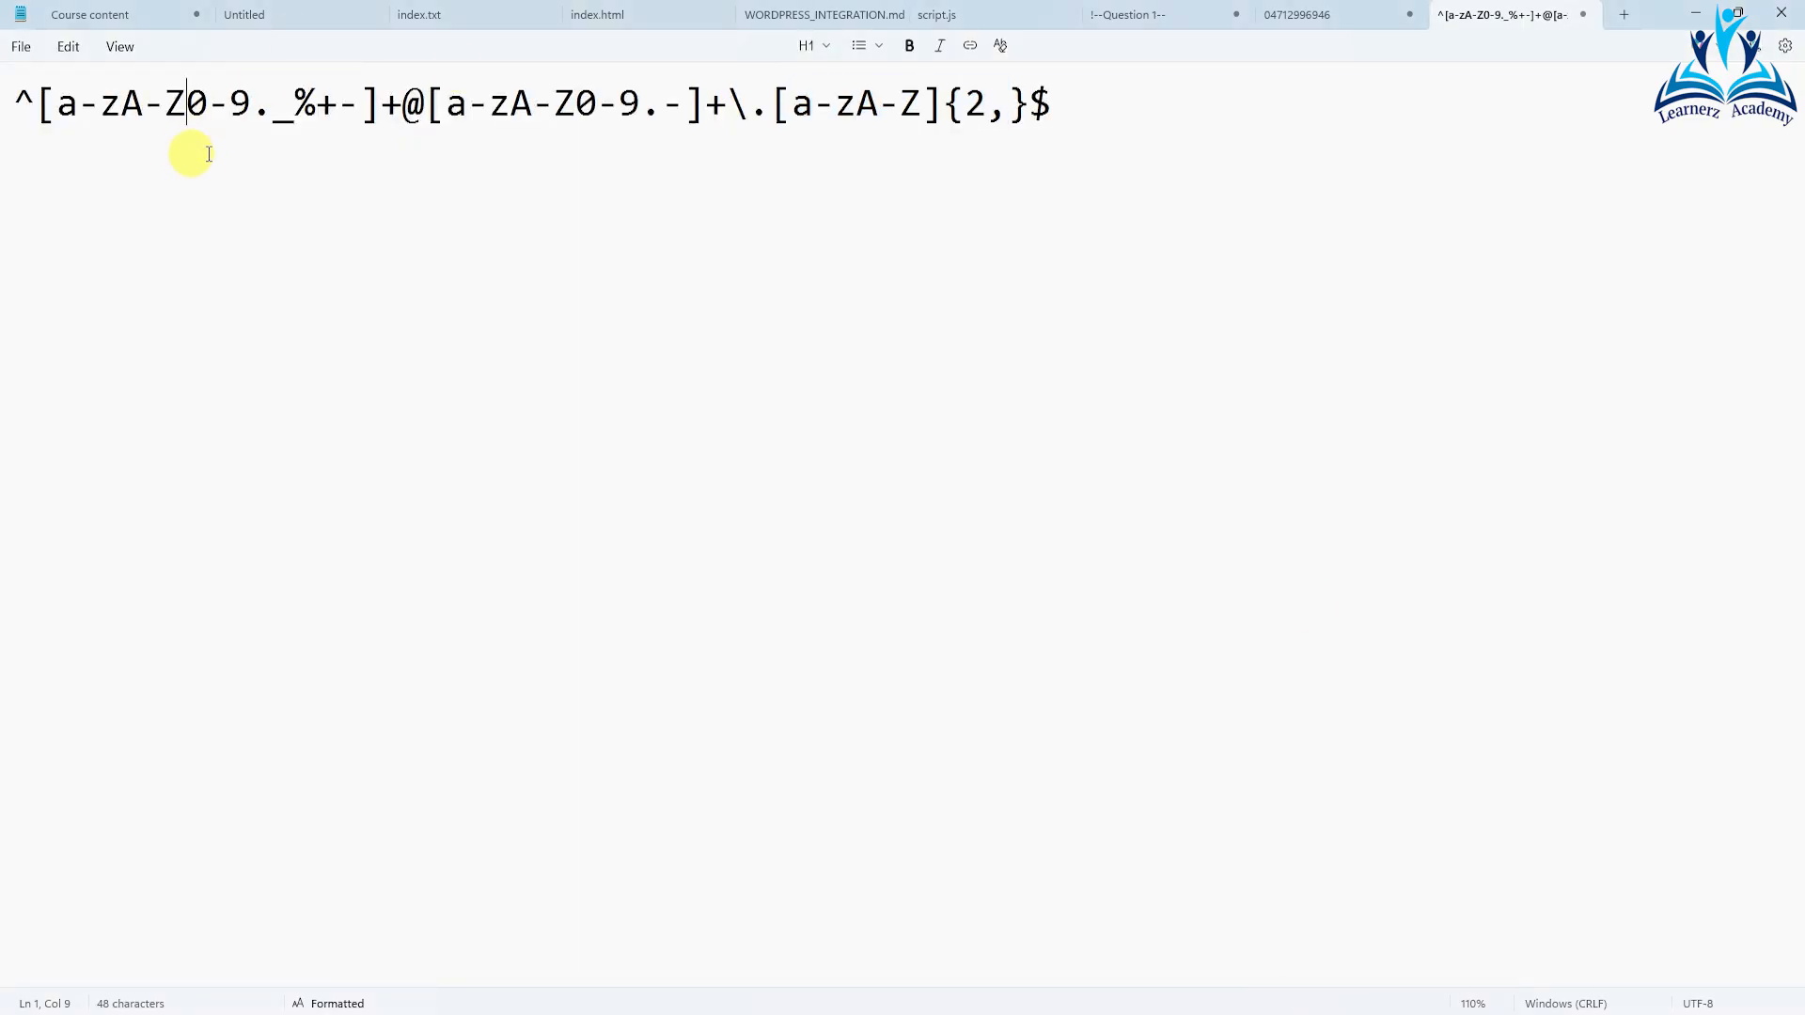
{"action": "left_click_drag", "start_coordinate": [1060, 107], "coordinate": [7, 85]}
{"action": "key", "text": "ctrl+c"}
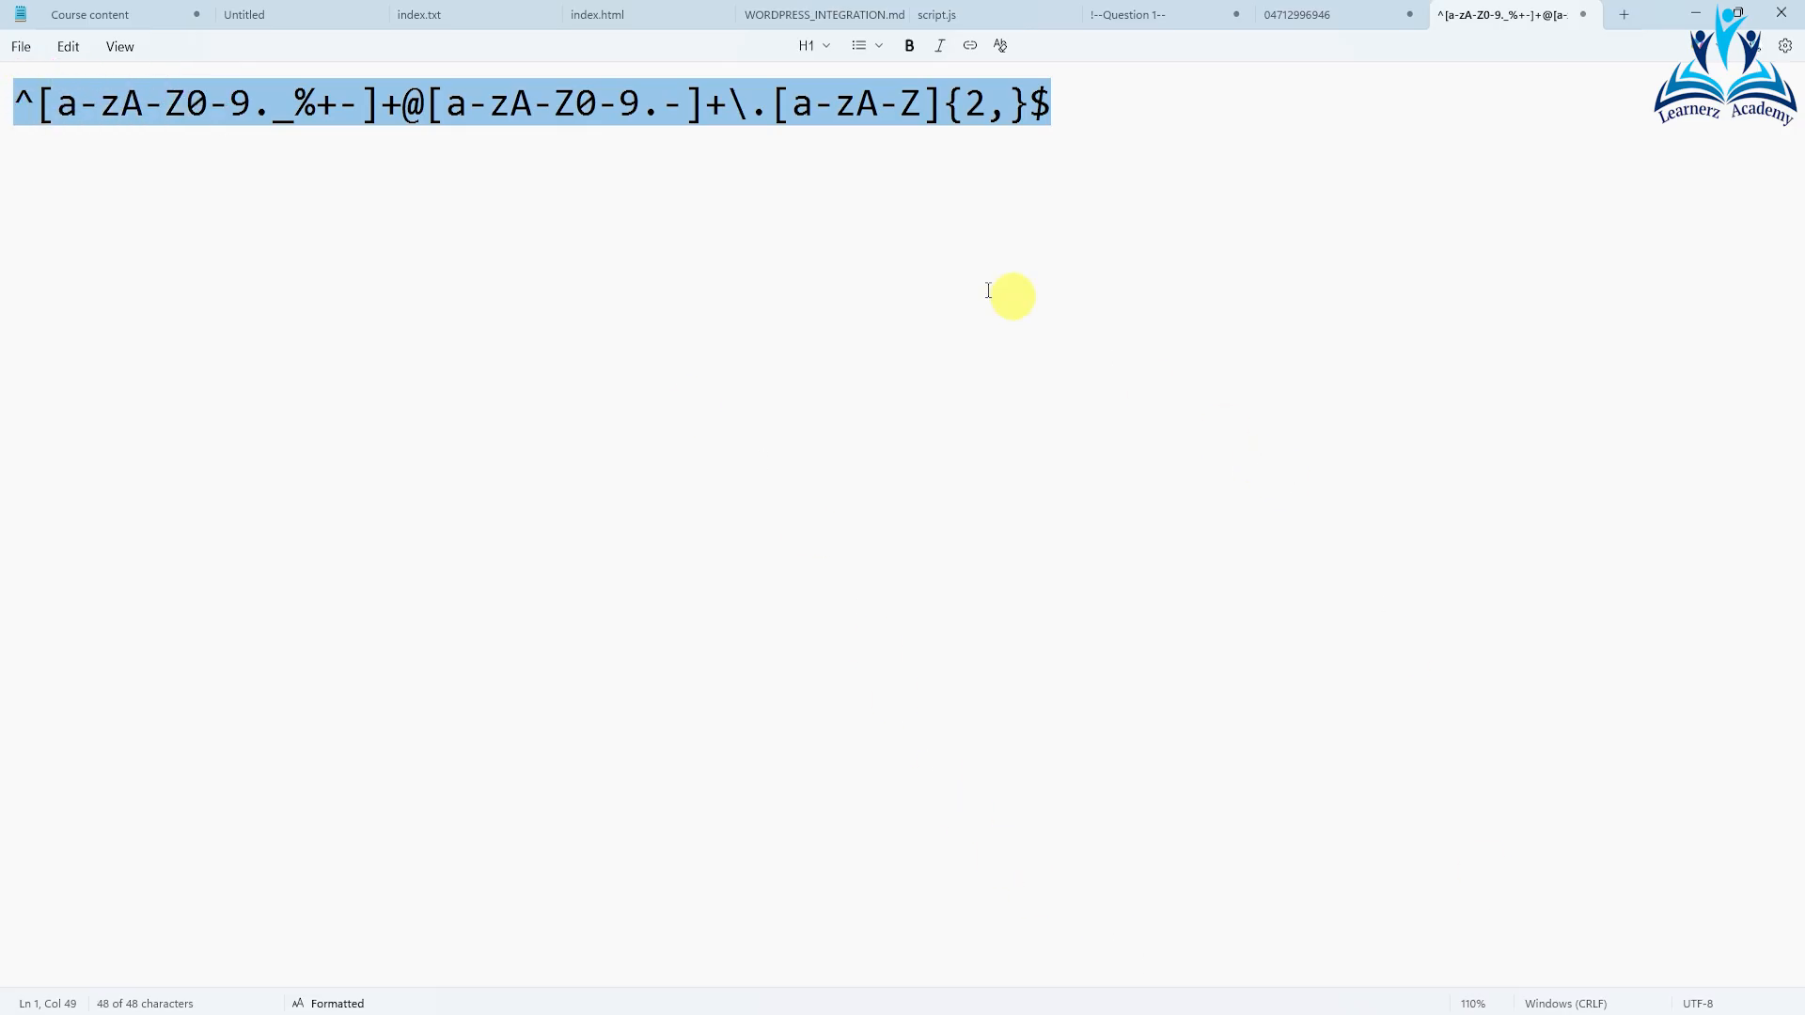
{"action": "left_click", "coordinate": [1046, 1014]}
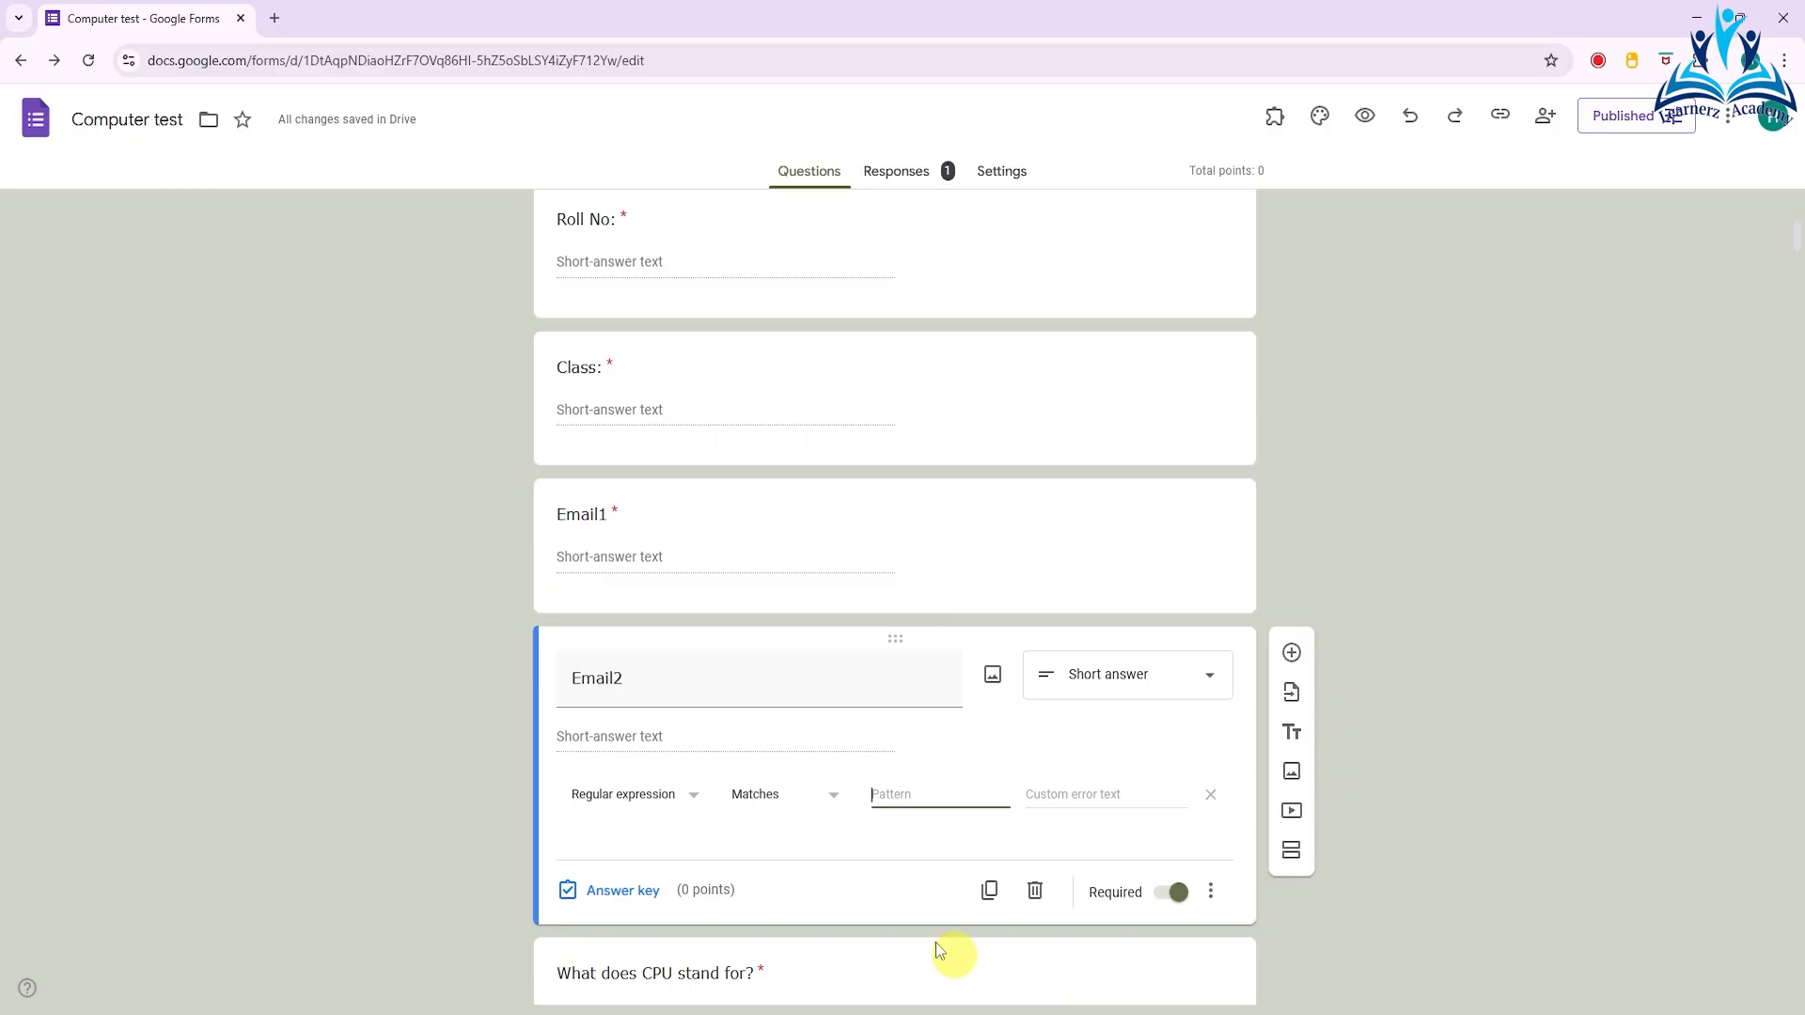
{"action": "key", "text": "ctrl+v"}
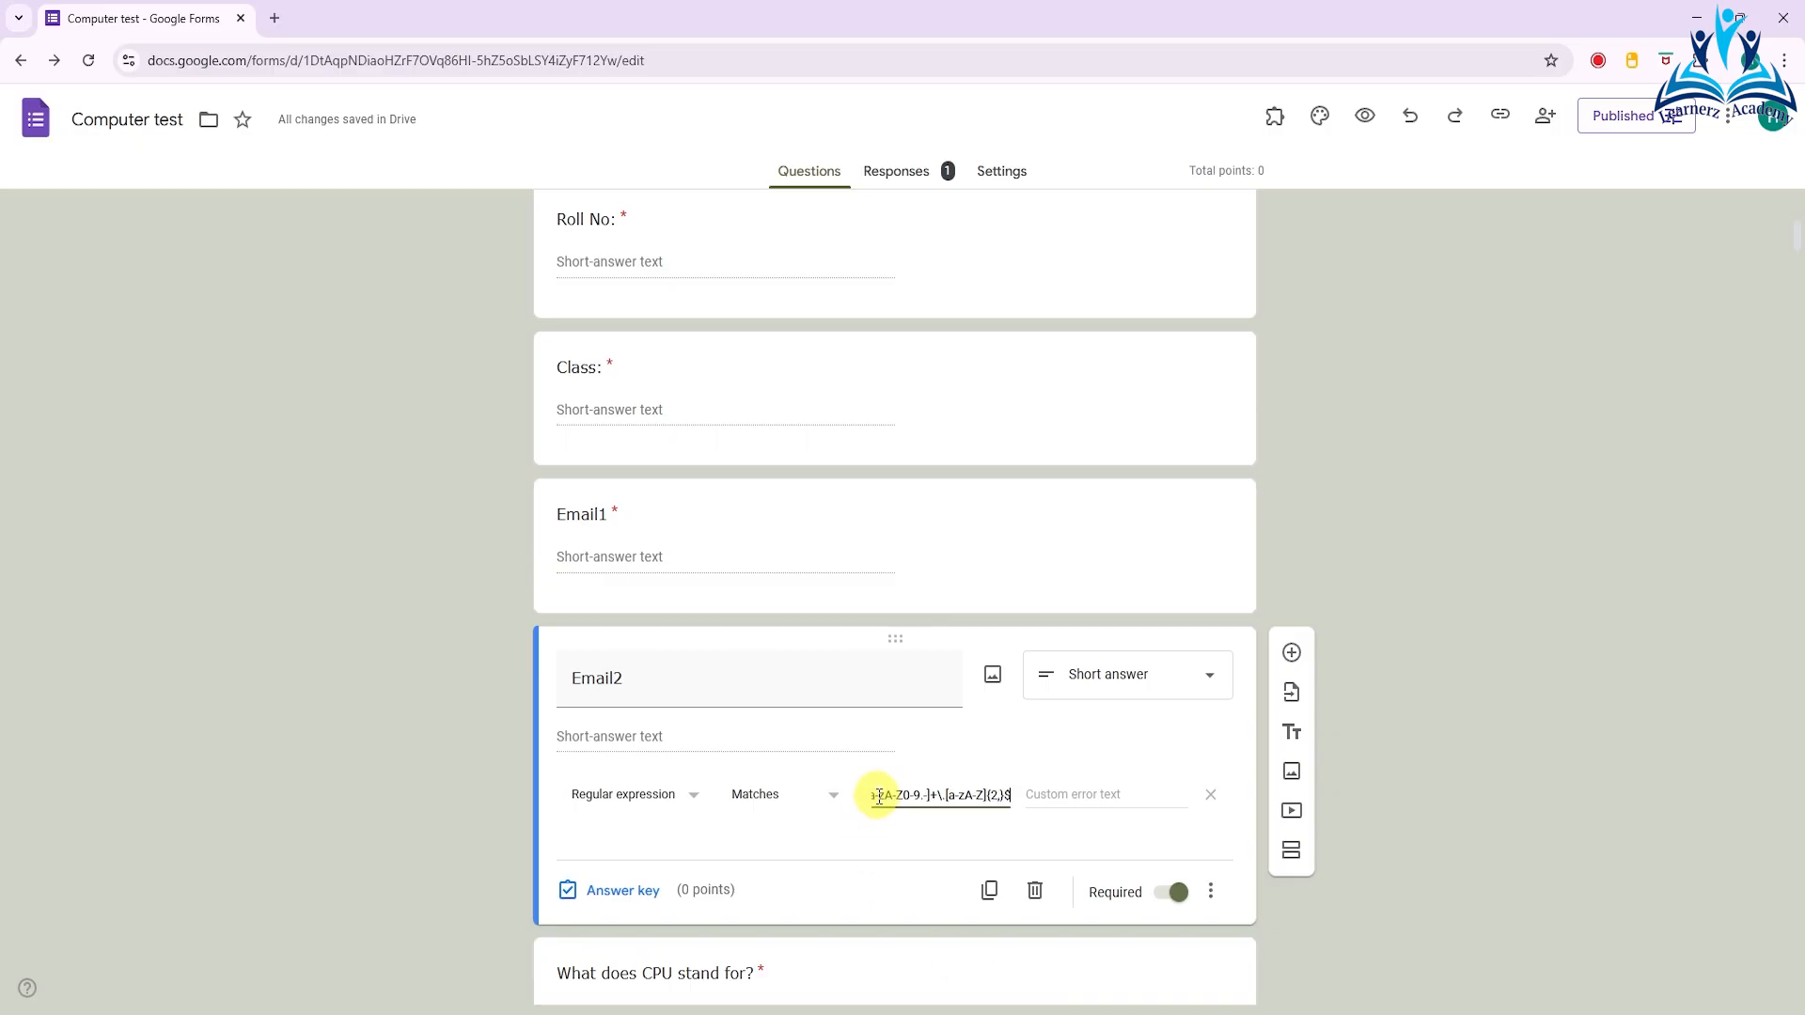
- Set the custom error text of the Email2 validation to "Enter Valid Email"
{"action": "left_click", "coordinate": [1114, 802]}
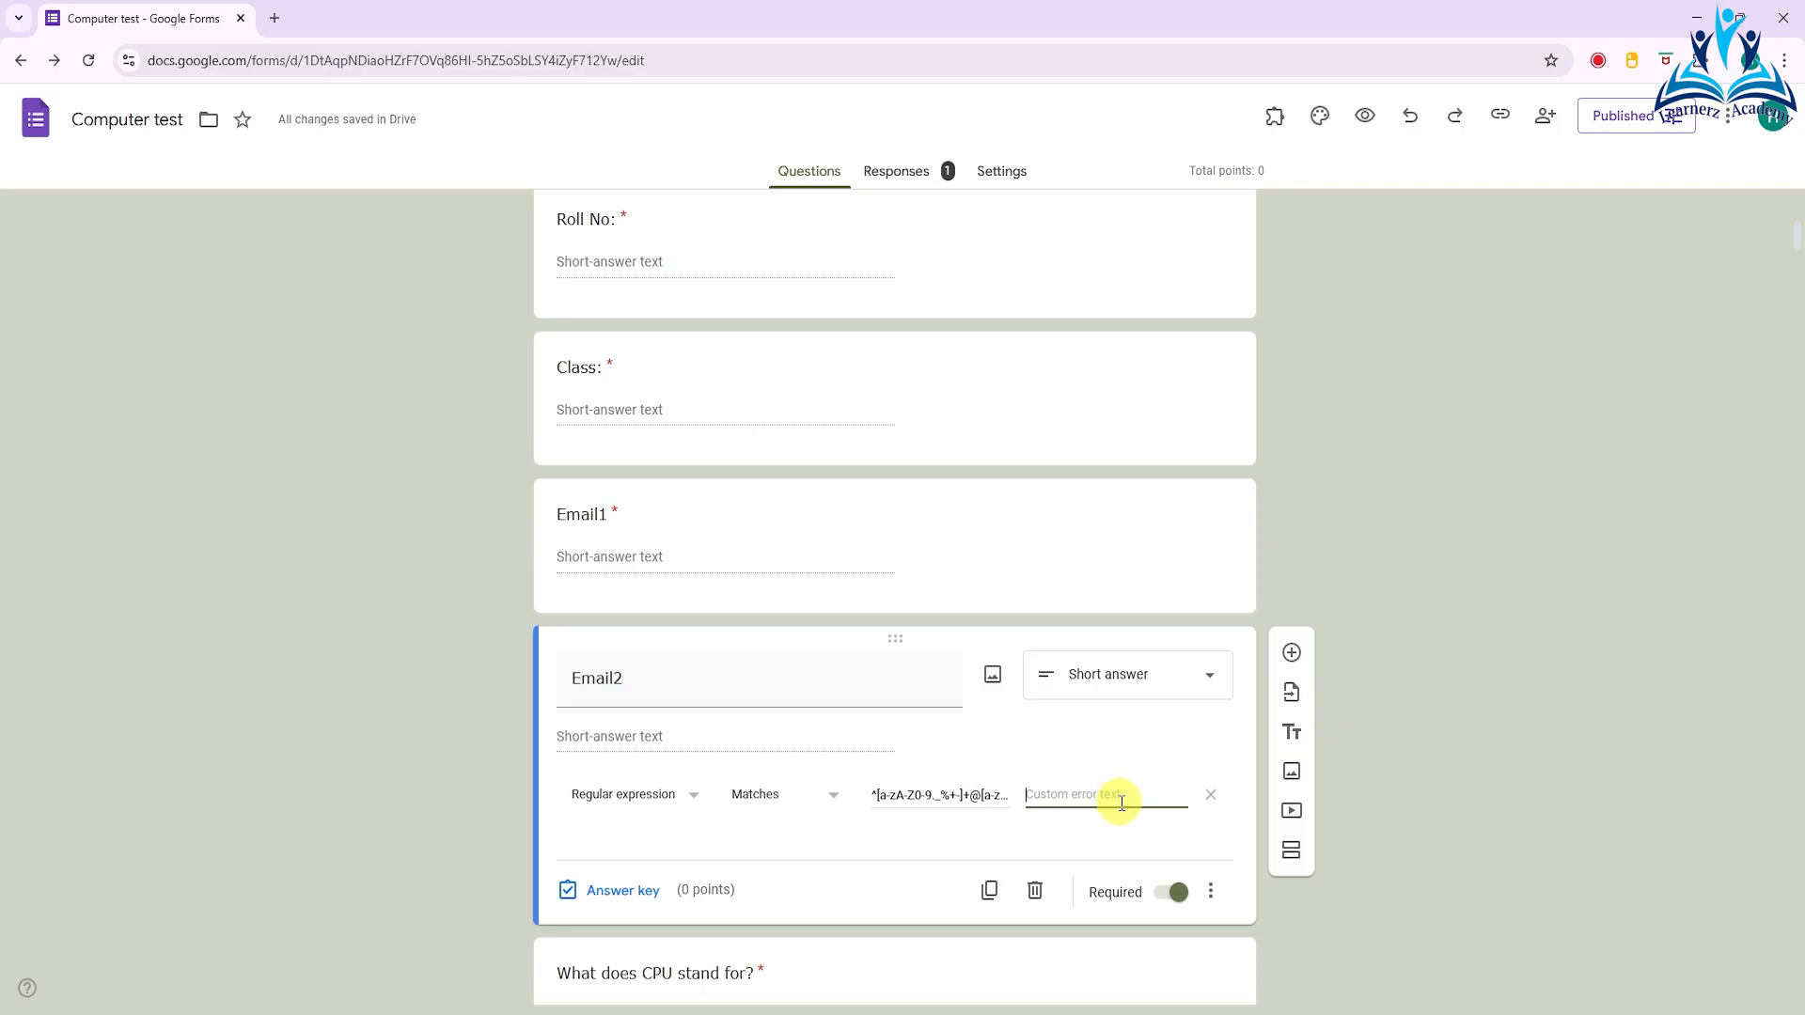
{"action": "type", "text": "Enter Vali"}
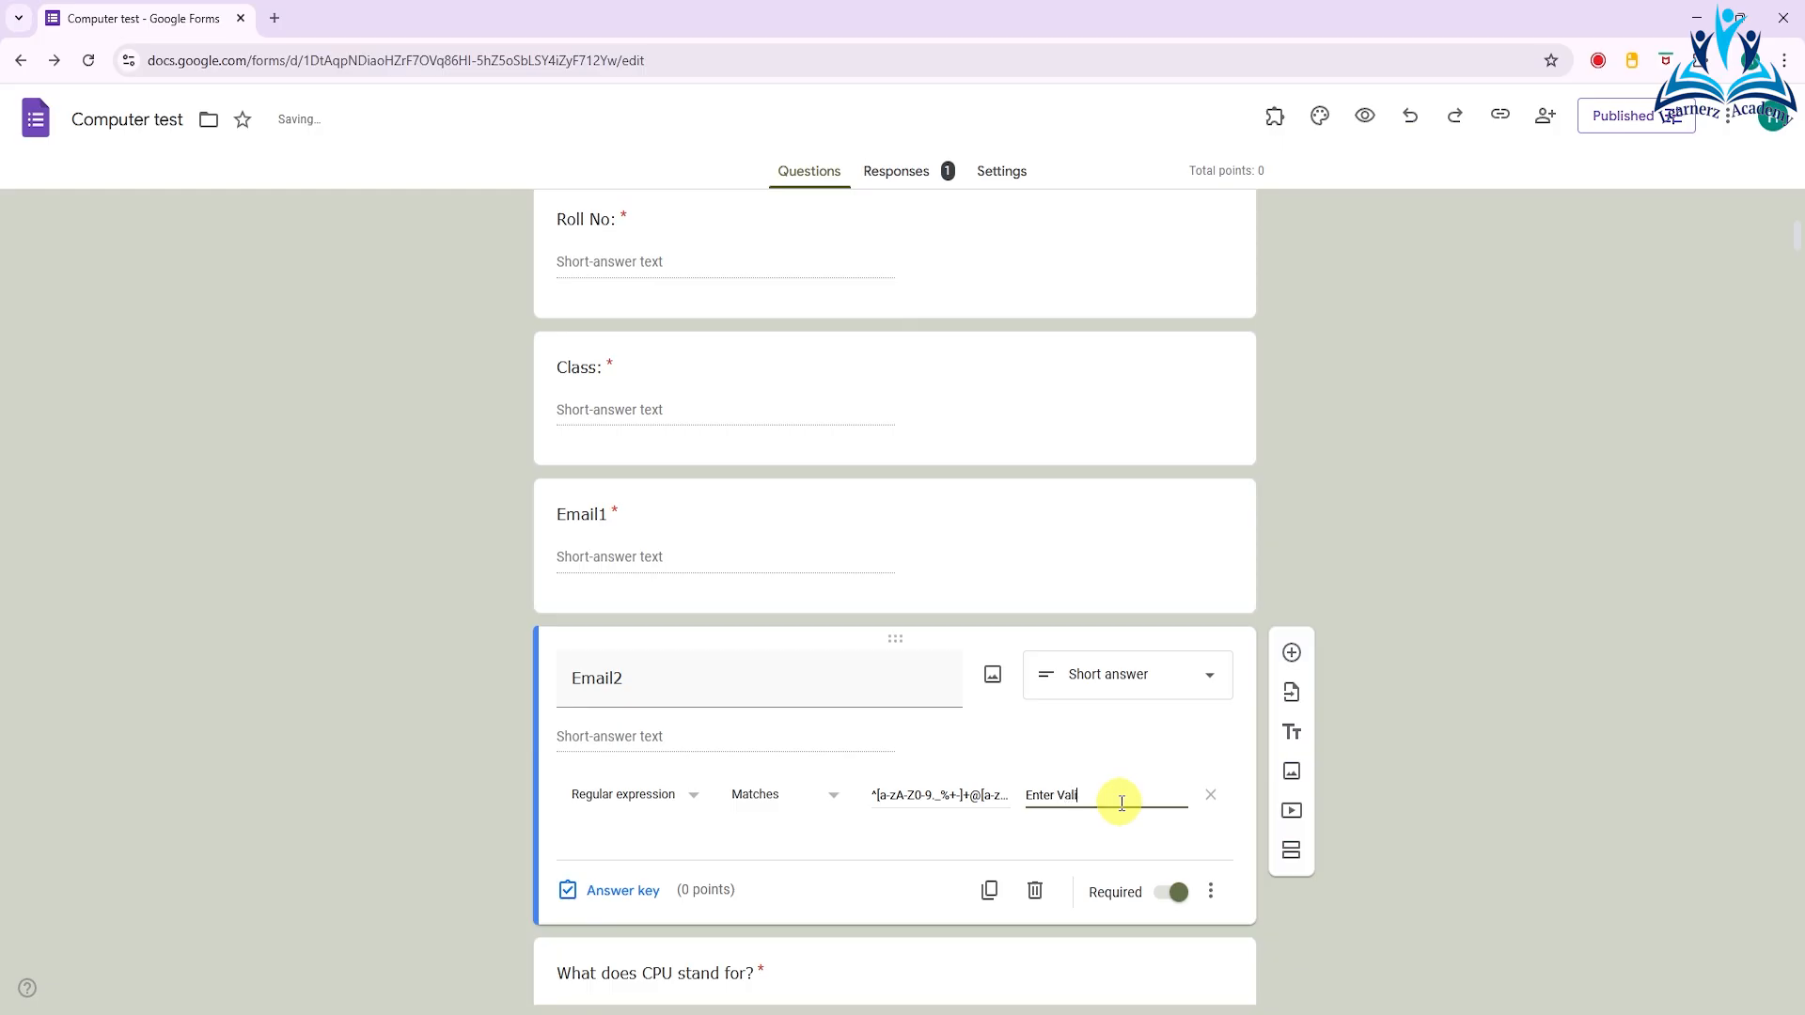
{"action": "type", "text": "d Email"}
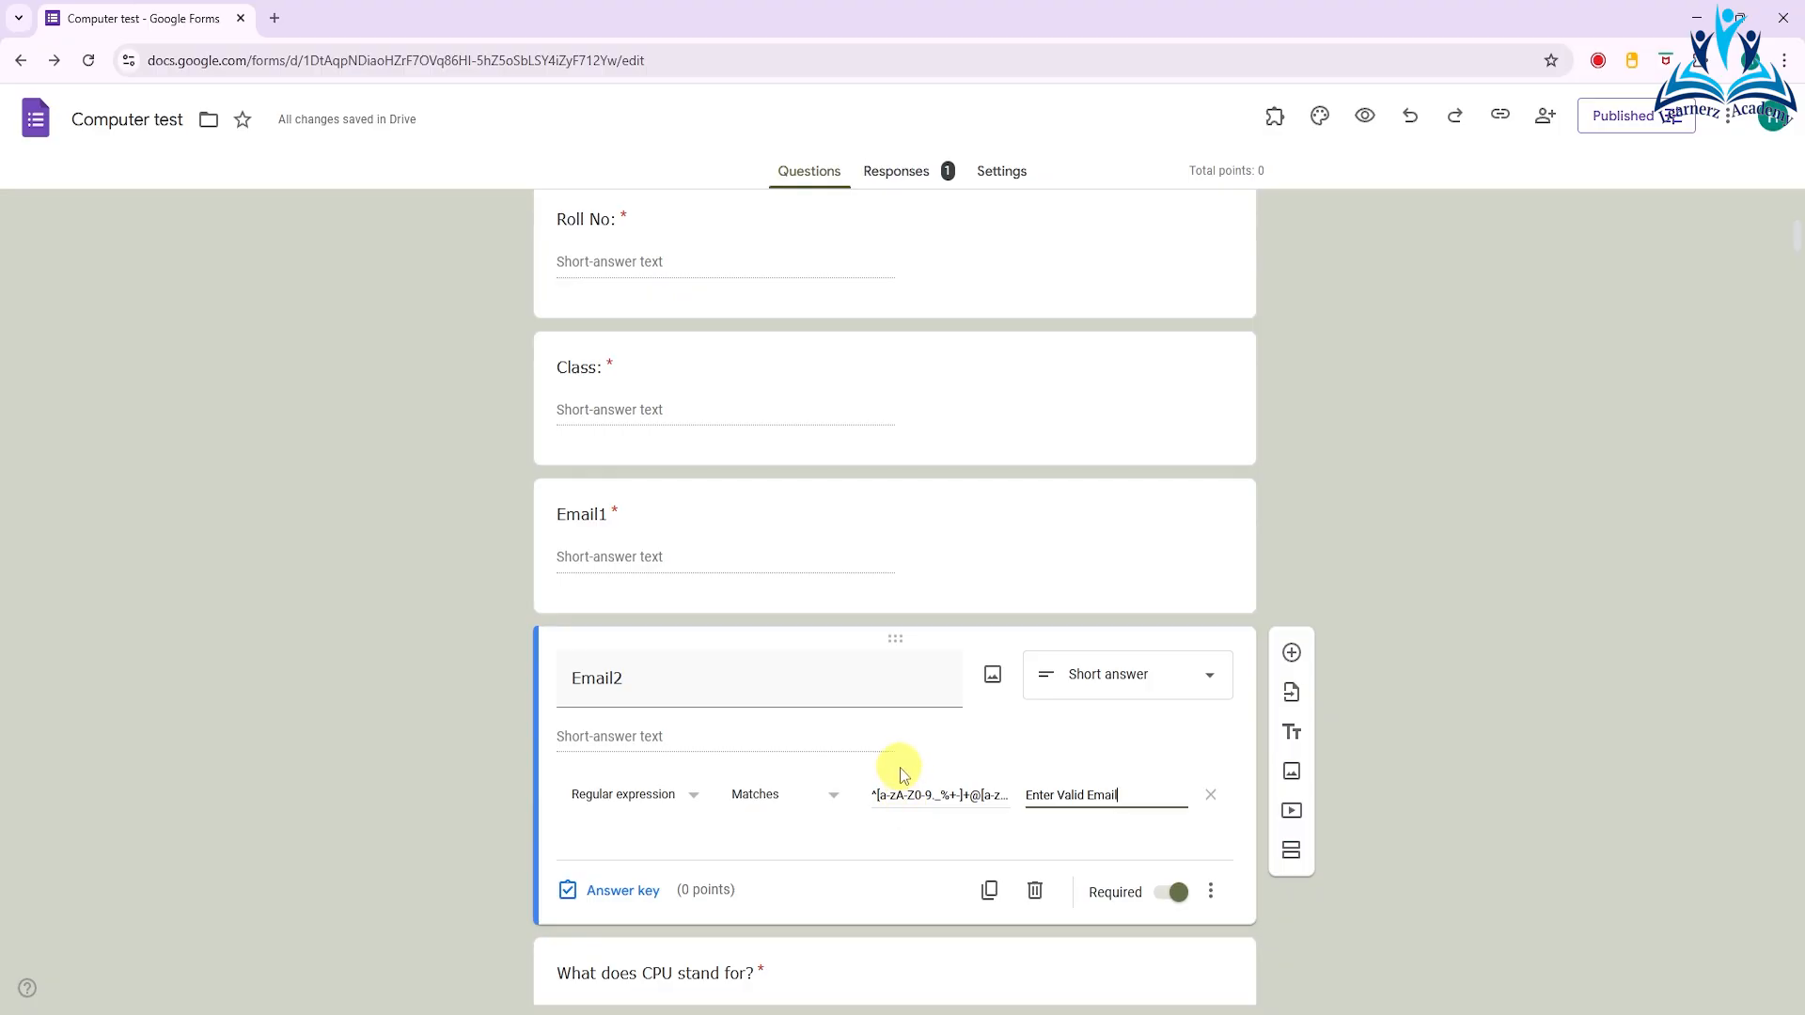
- Preview the form and test the Email2 validation by entering an address without its domain ending and leaving the field
{"action": "left_click", "coordinate": [1373, 119]}
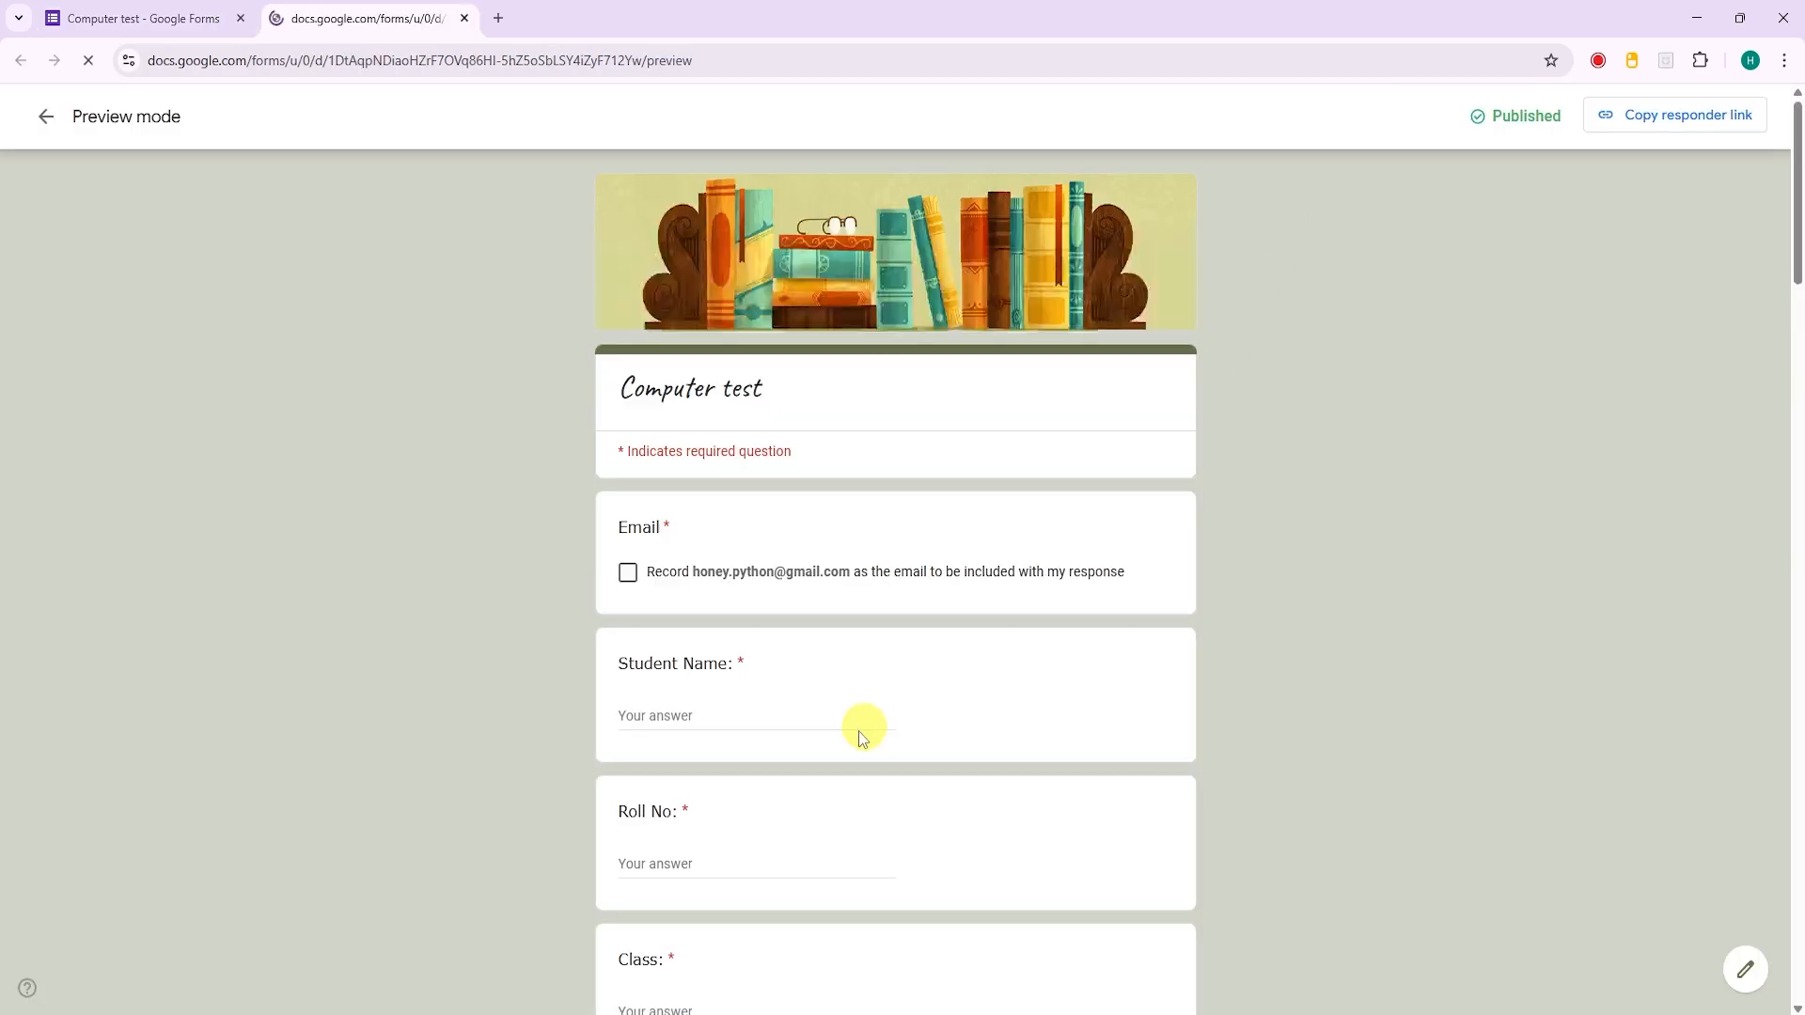
{"action": "scroll", "coordinate": [817, 783], "scroll_direction": "down", "scroll_amount": 3}
{"action": "scroll", "coordinate": [713, 452], "scroll_direction": "down", "scroll_amount": 3}
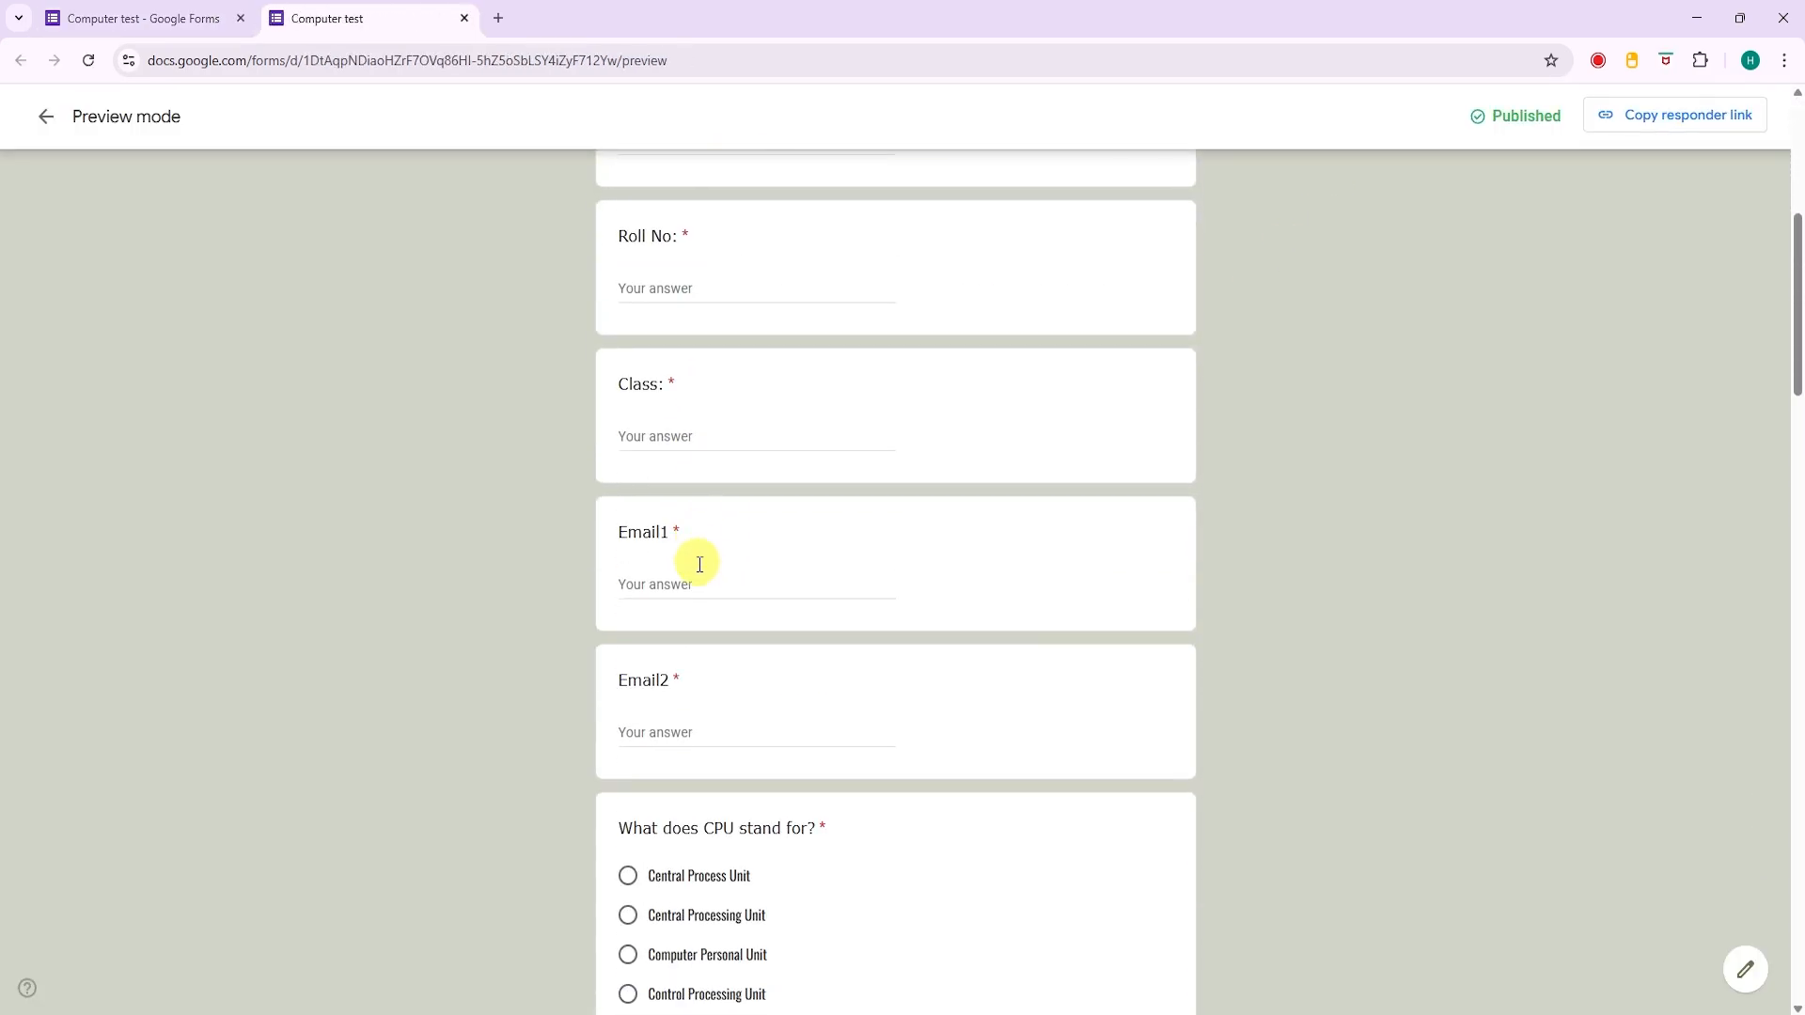
{"action": "left_click", "coordinate": [685, 564]}
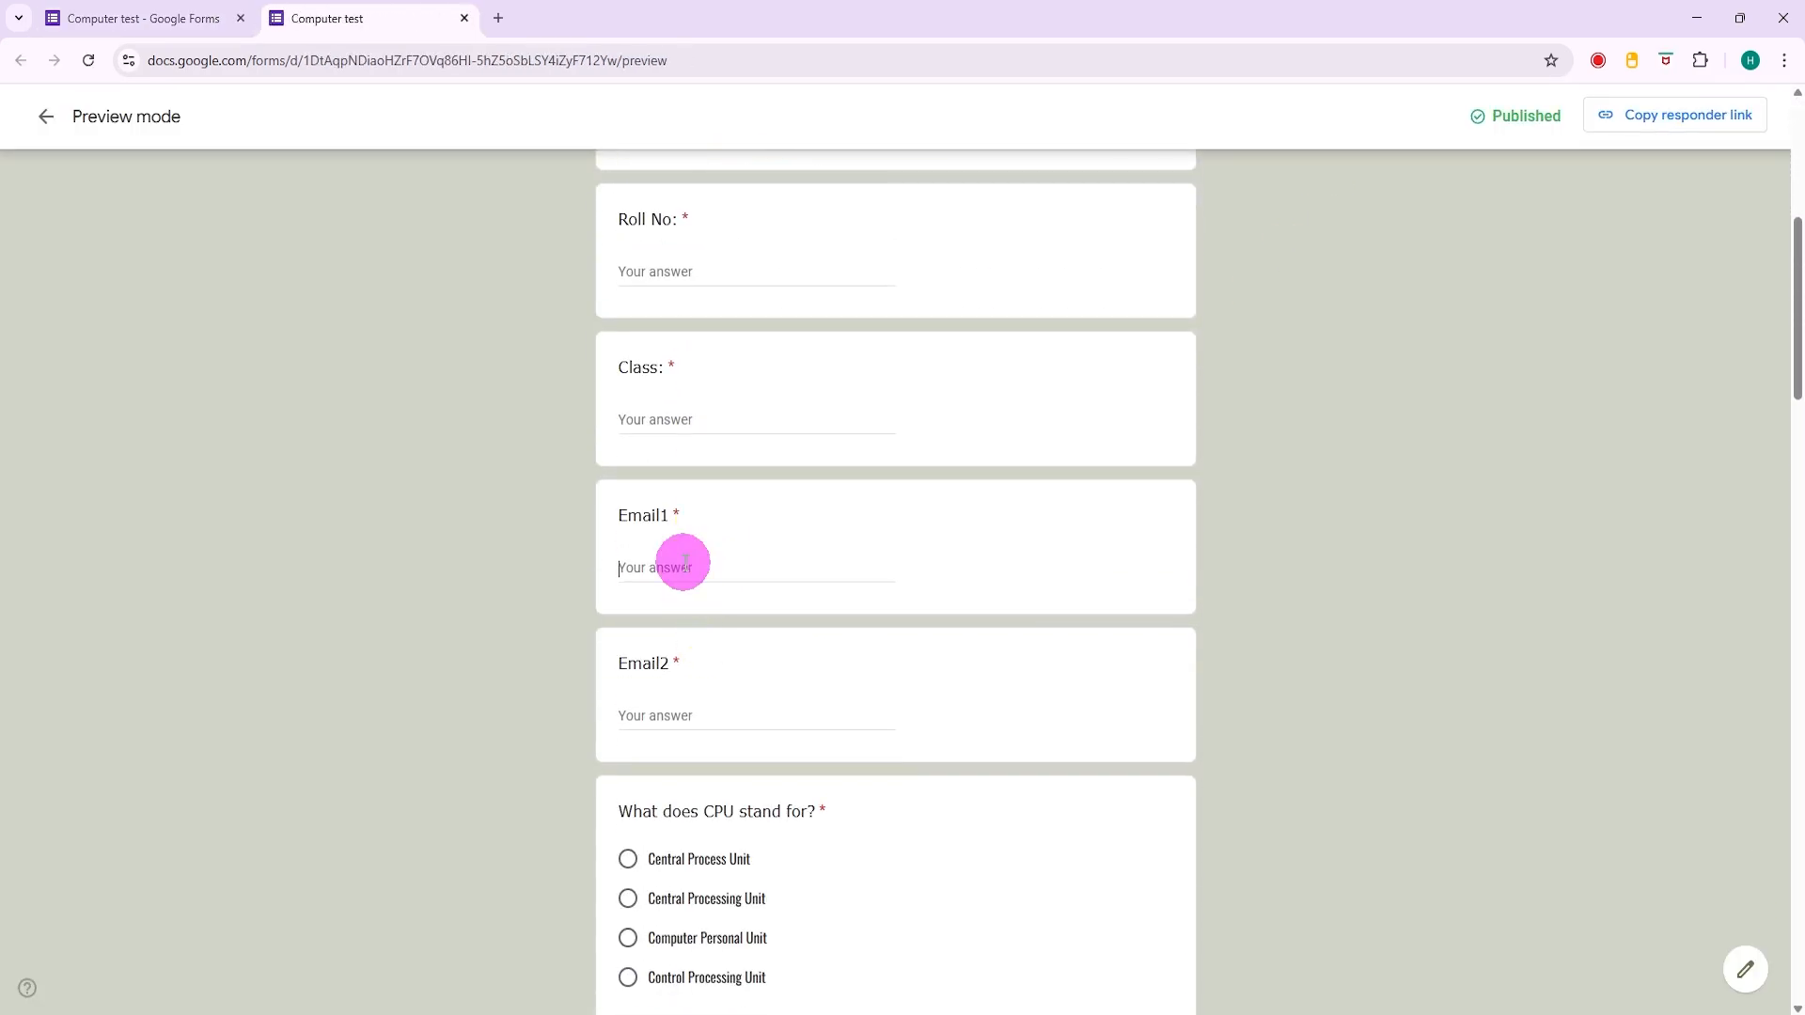
{"action": "left_click", "coordinate": [699, 719]}
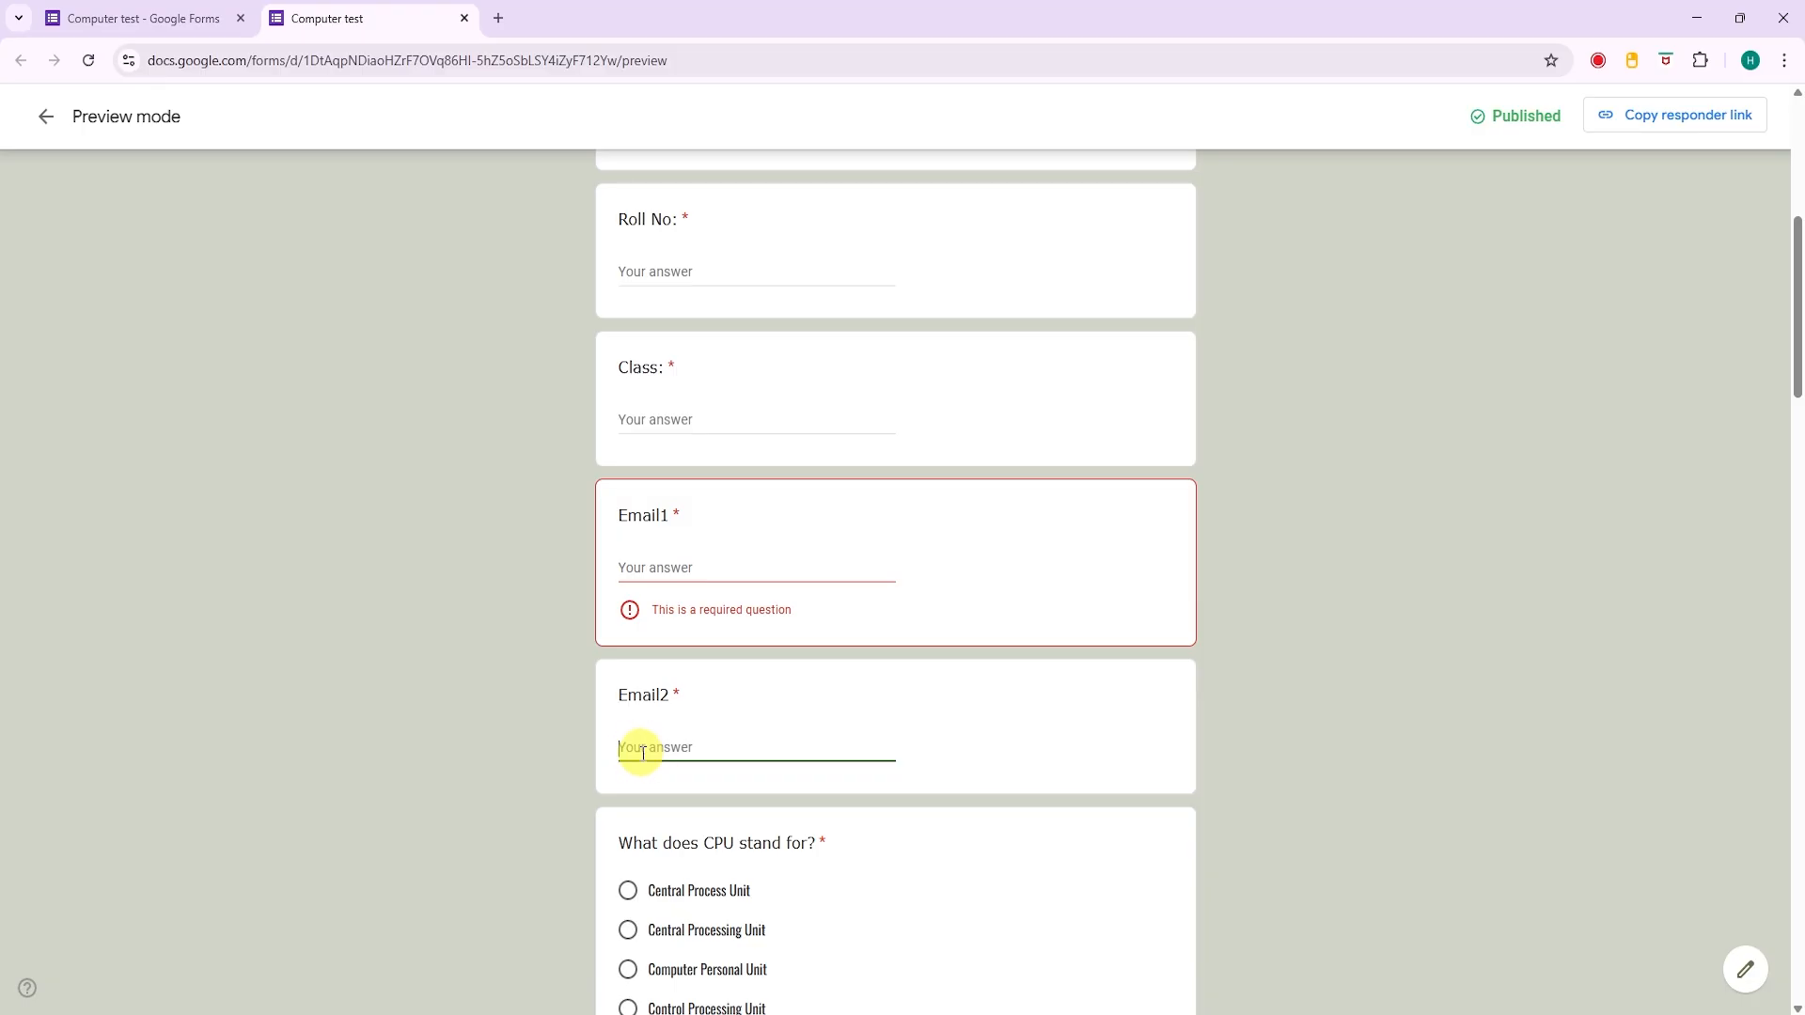
{"action": "type", "text": "abc@gmail"}
{"action": "left_click", "coordinate": [664, 912]}
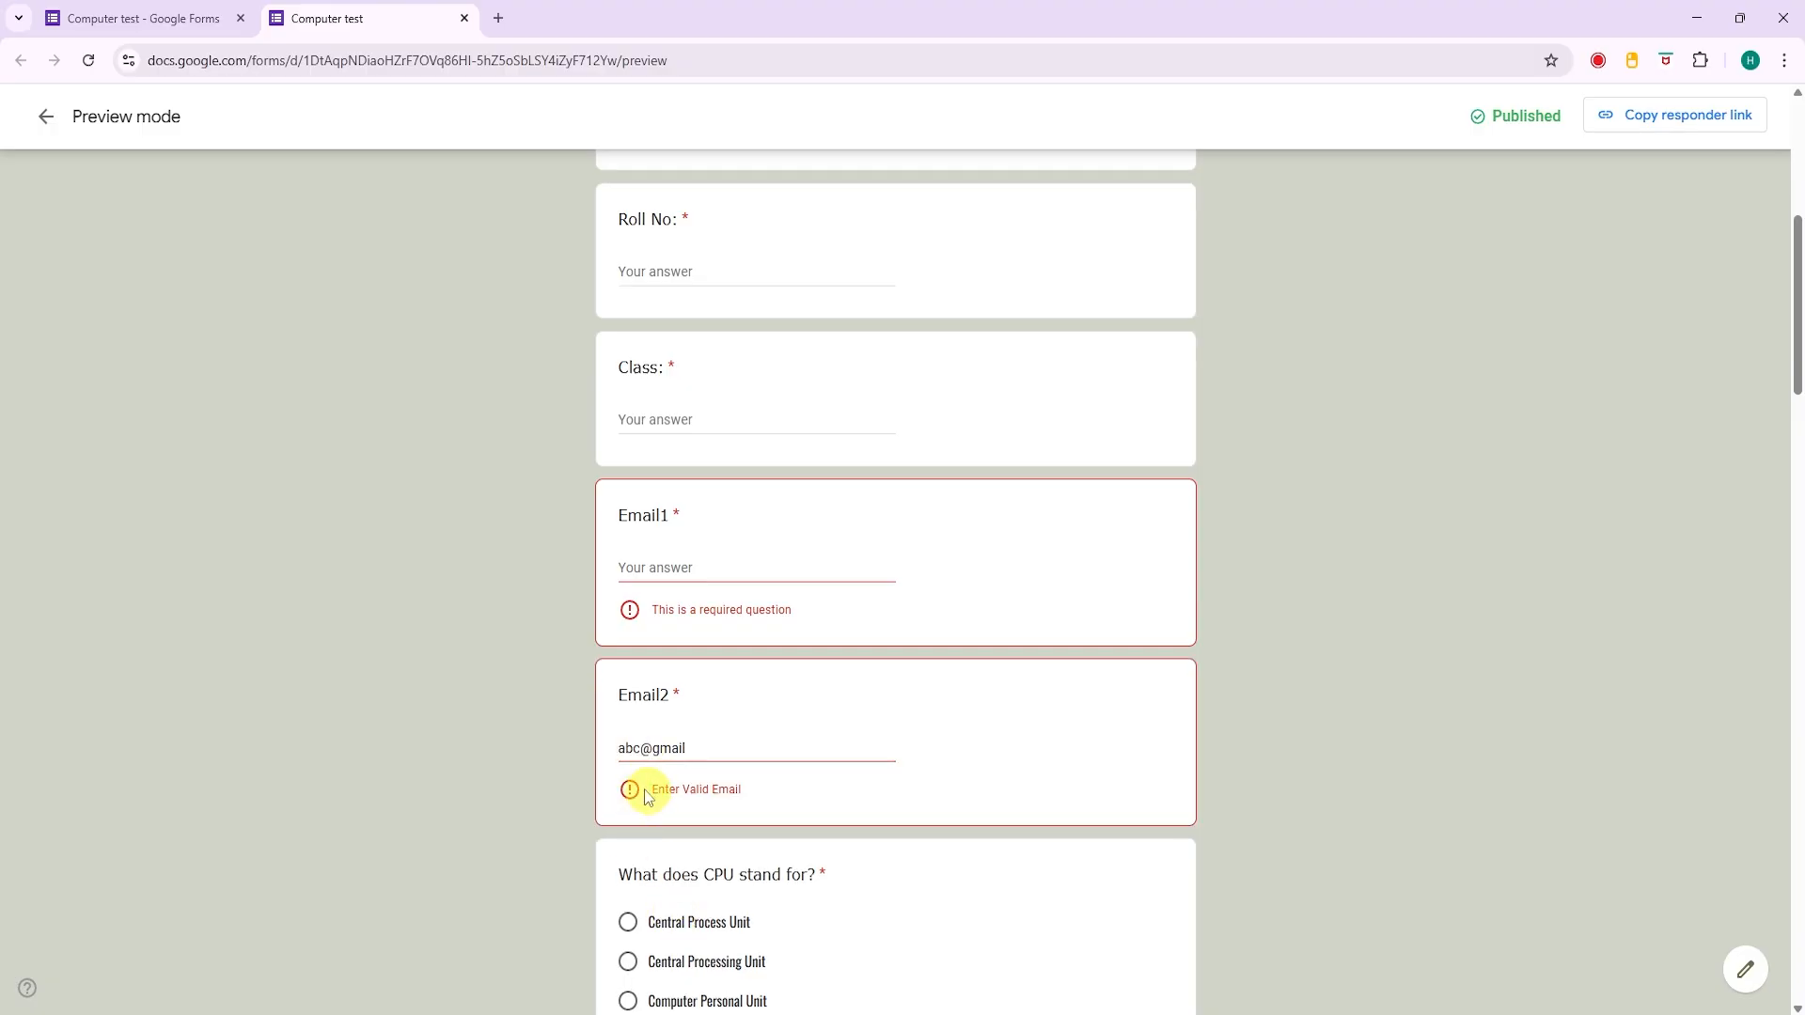
- Complete the Email2 test address with the domain ending ".in" and leave the field to recheck the validation
{"action": "left_click", "coordinate": [698, 748]}
{"action": "type", "text": ".c"}
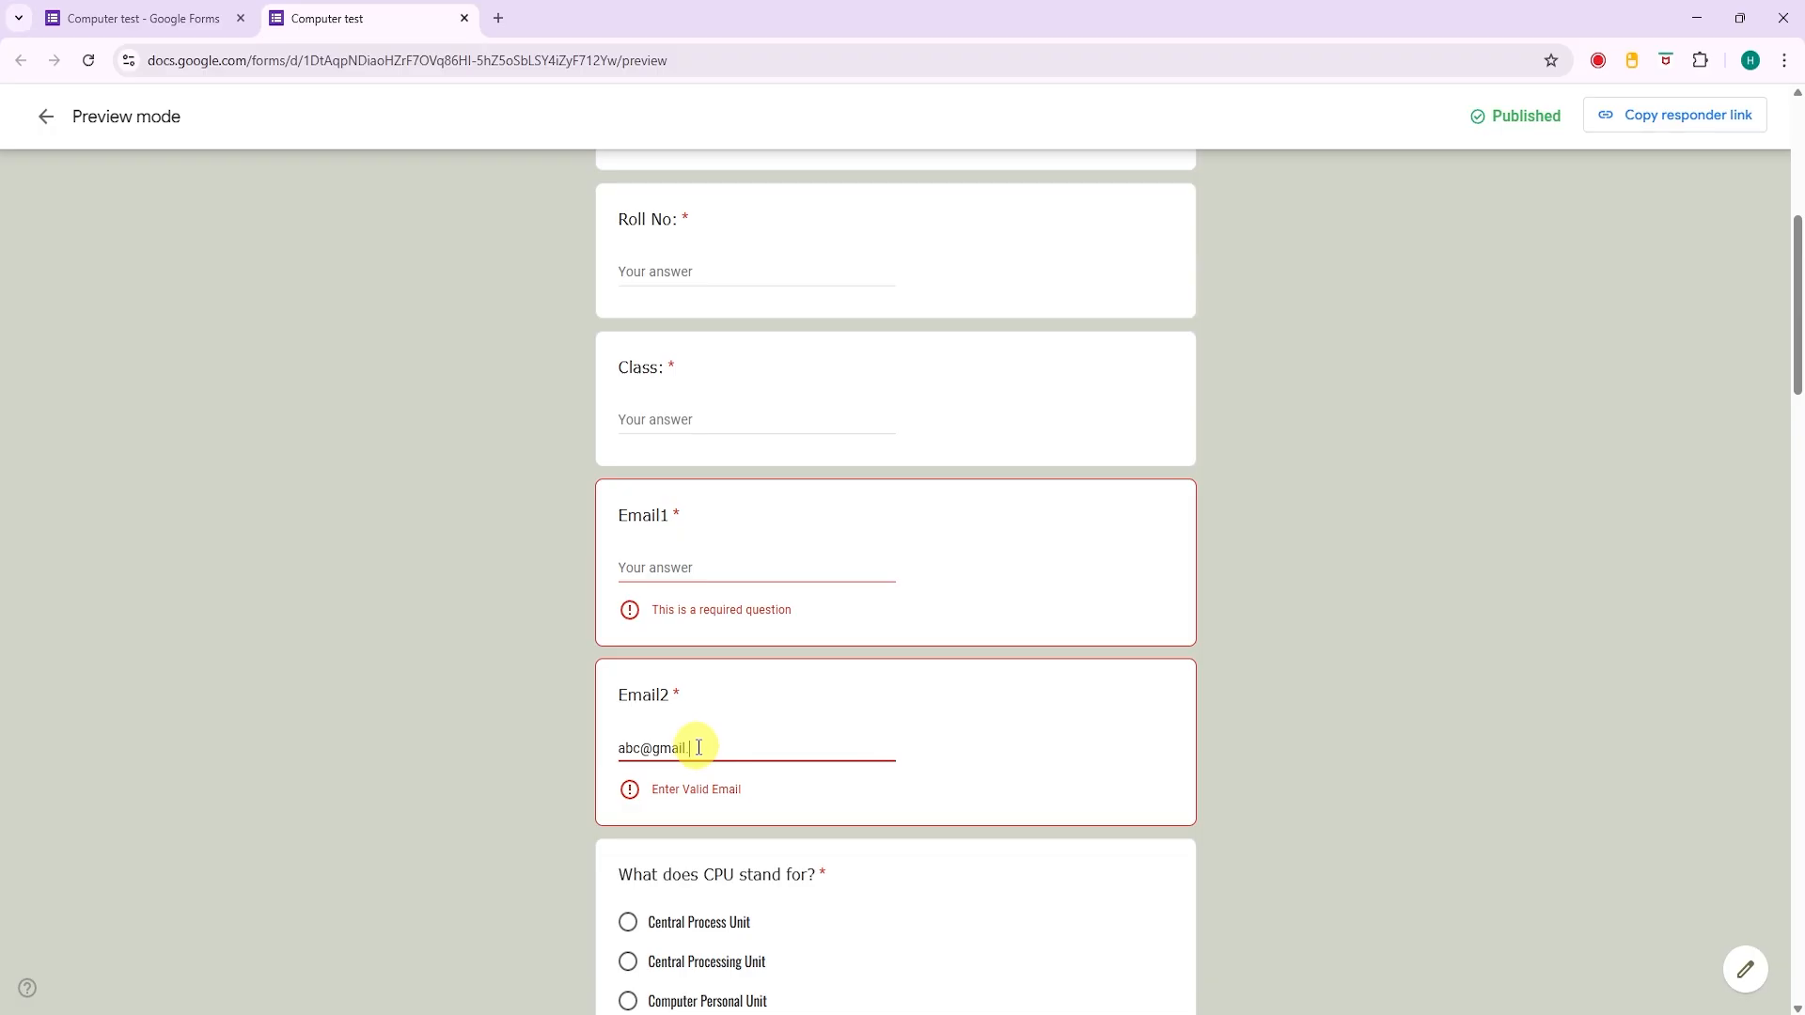
{"action": "type", "text": "n"}
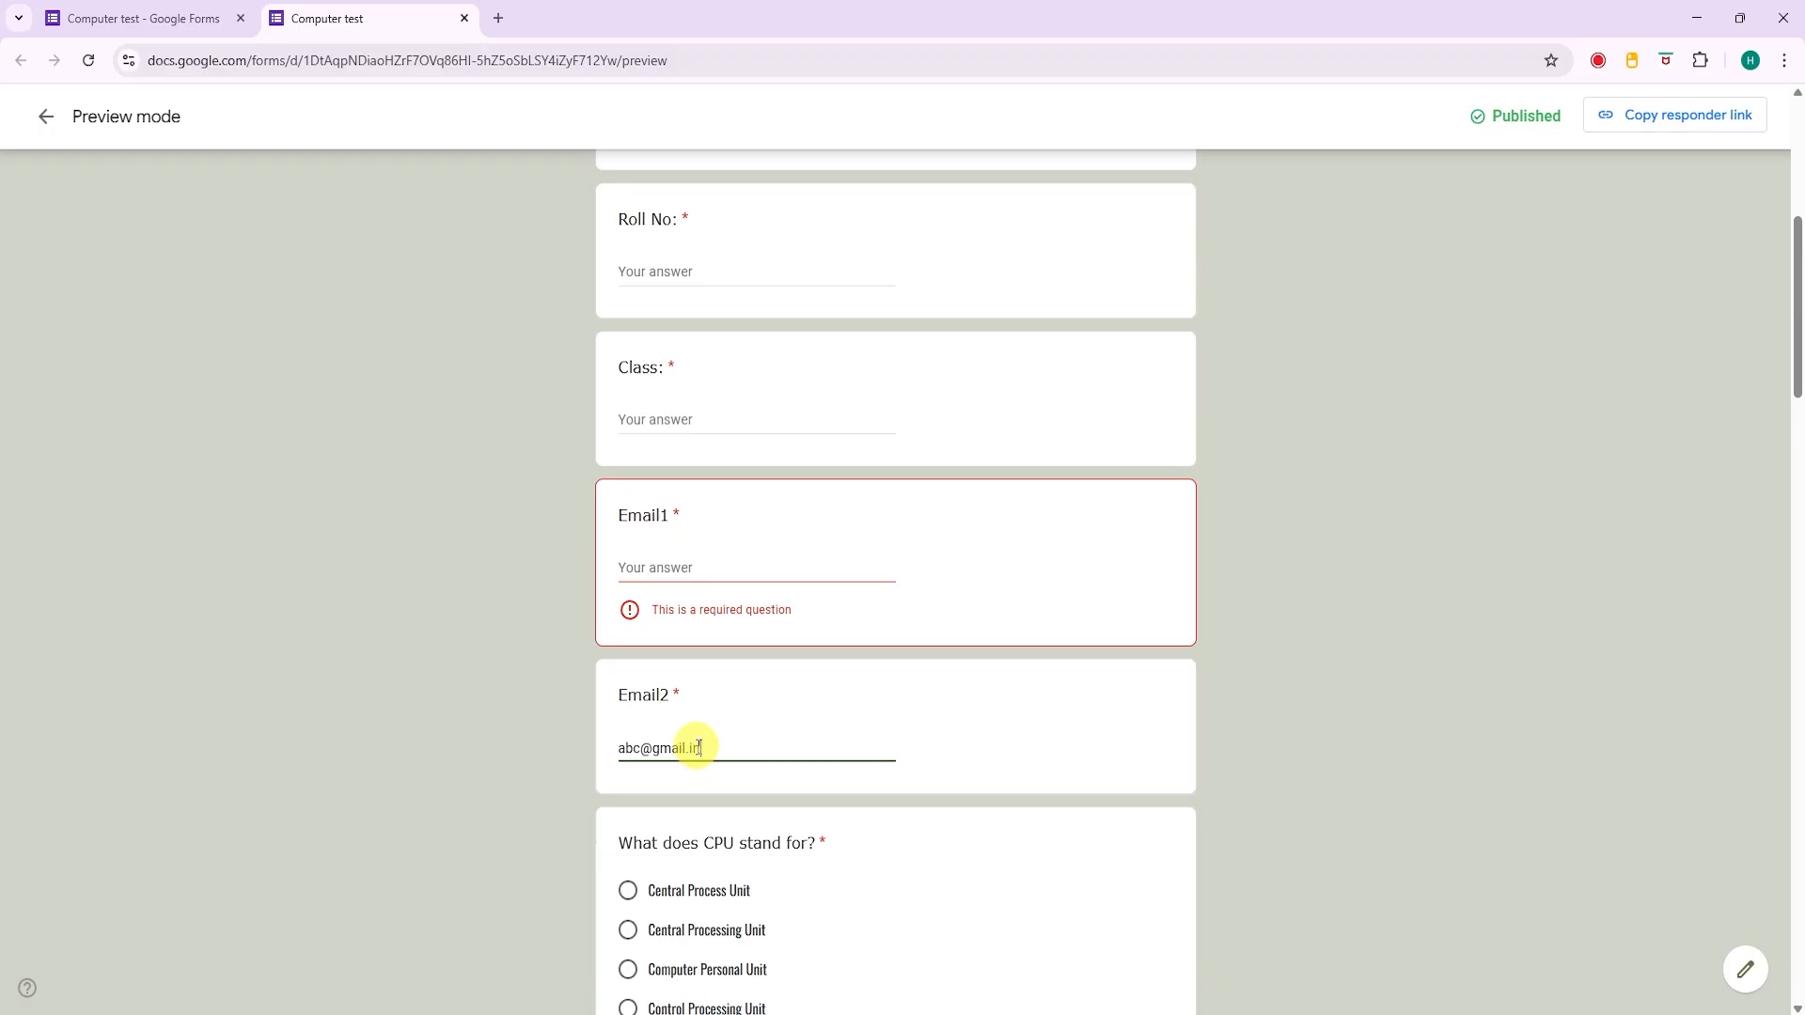
{"action": "left_click", "coordinate": [788, 851]}
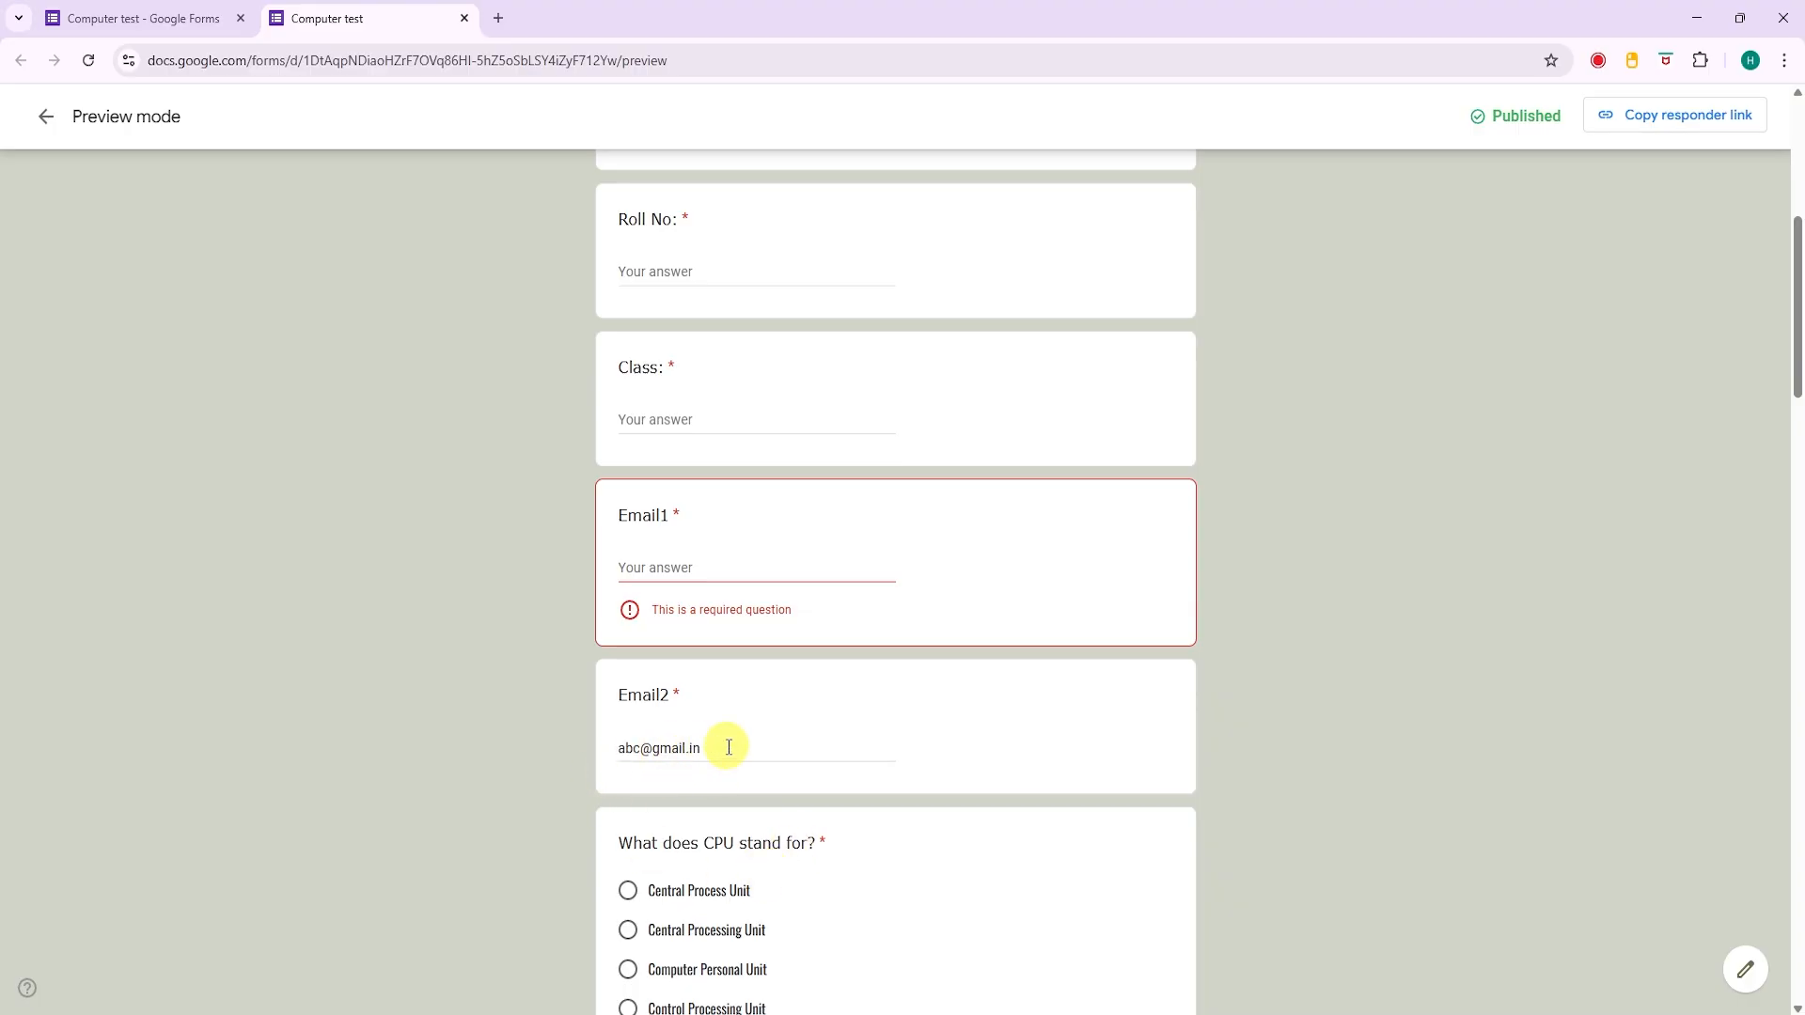
- Examine each part of the regular expression in Notepad, from ^ through the character sets, @ and dot to $, and return to the form editor
{"action": "left_click", "coordinate": [160, 18]}
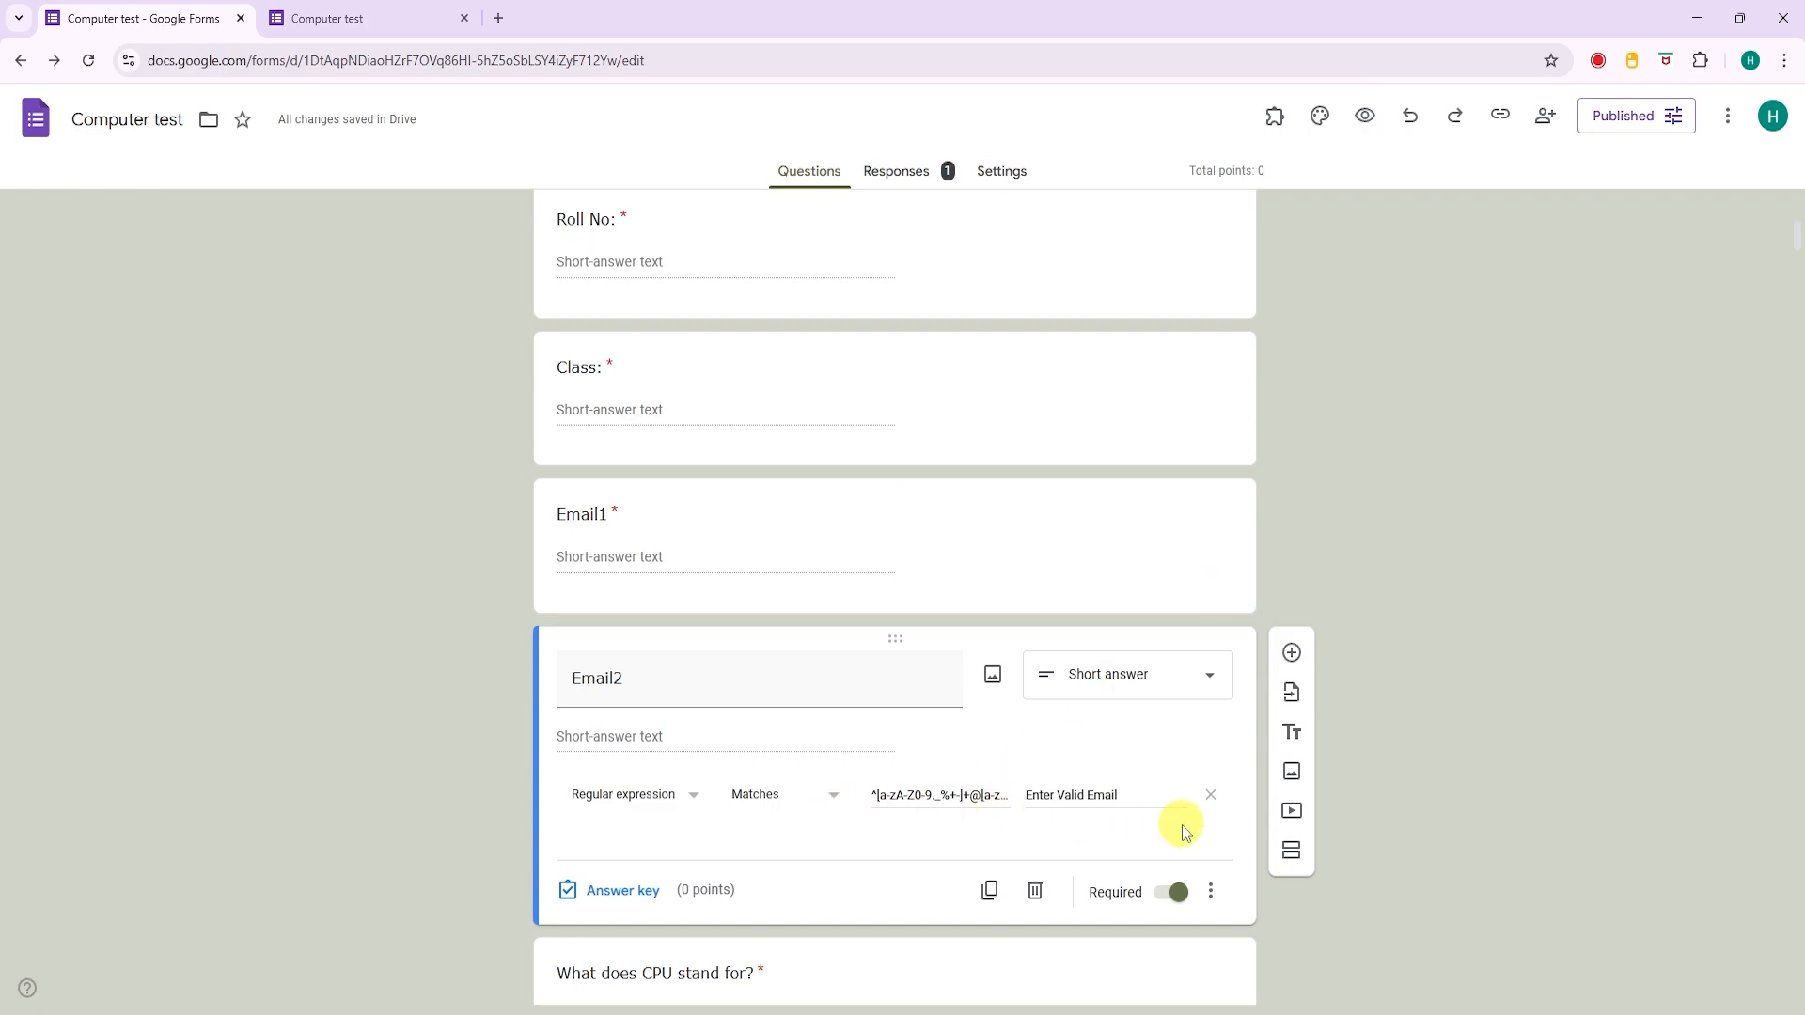
{"action": "key", "text": "alt+Tab"}
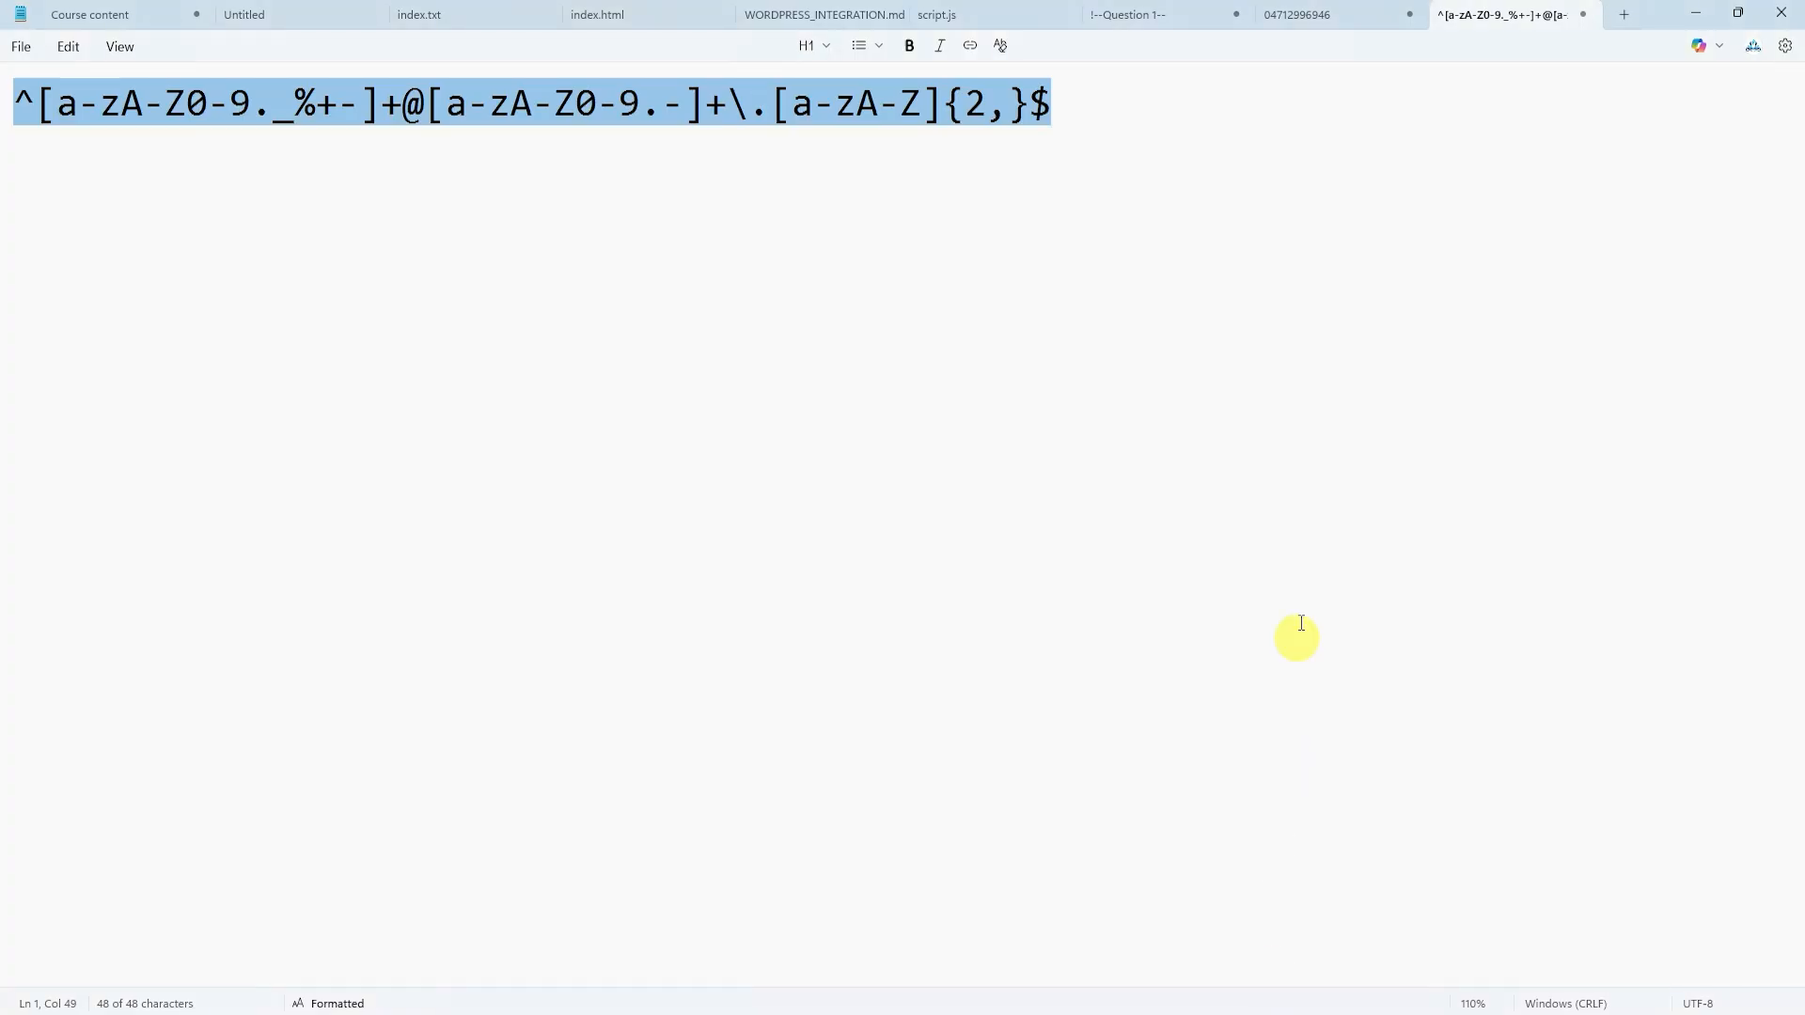
{"action": "left_click", "coordinate": [187, 190]}
{"action": "left_click_drag", "start_coordinate": [28, 98], "coordinate": [12, 101]}
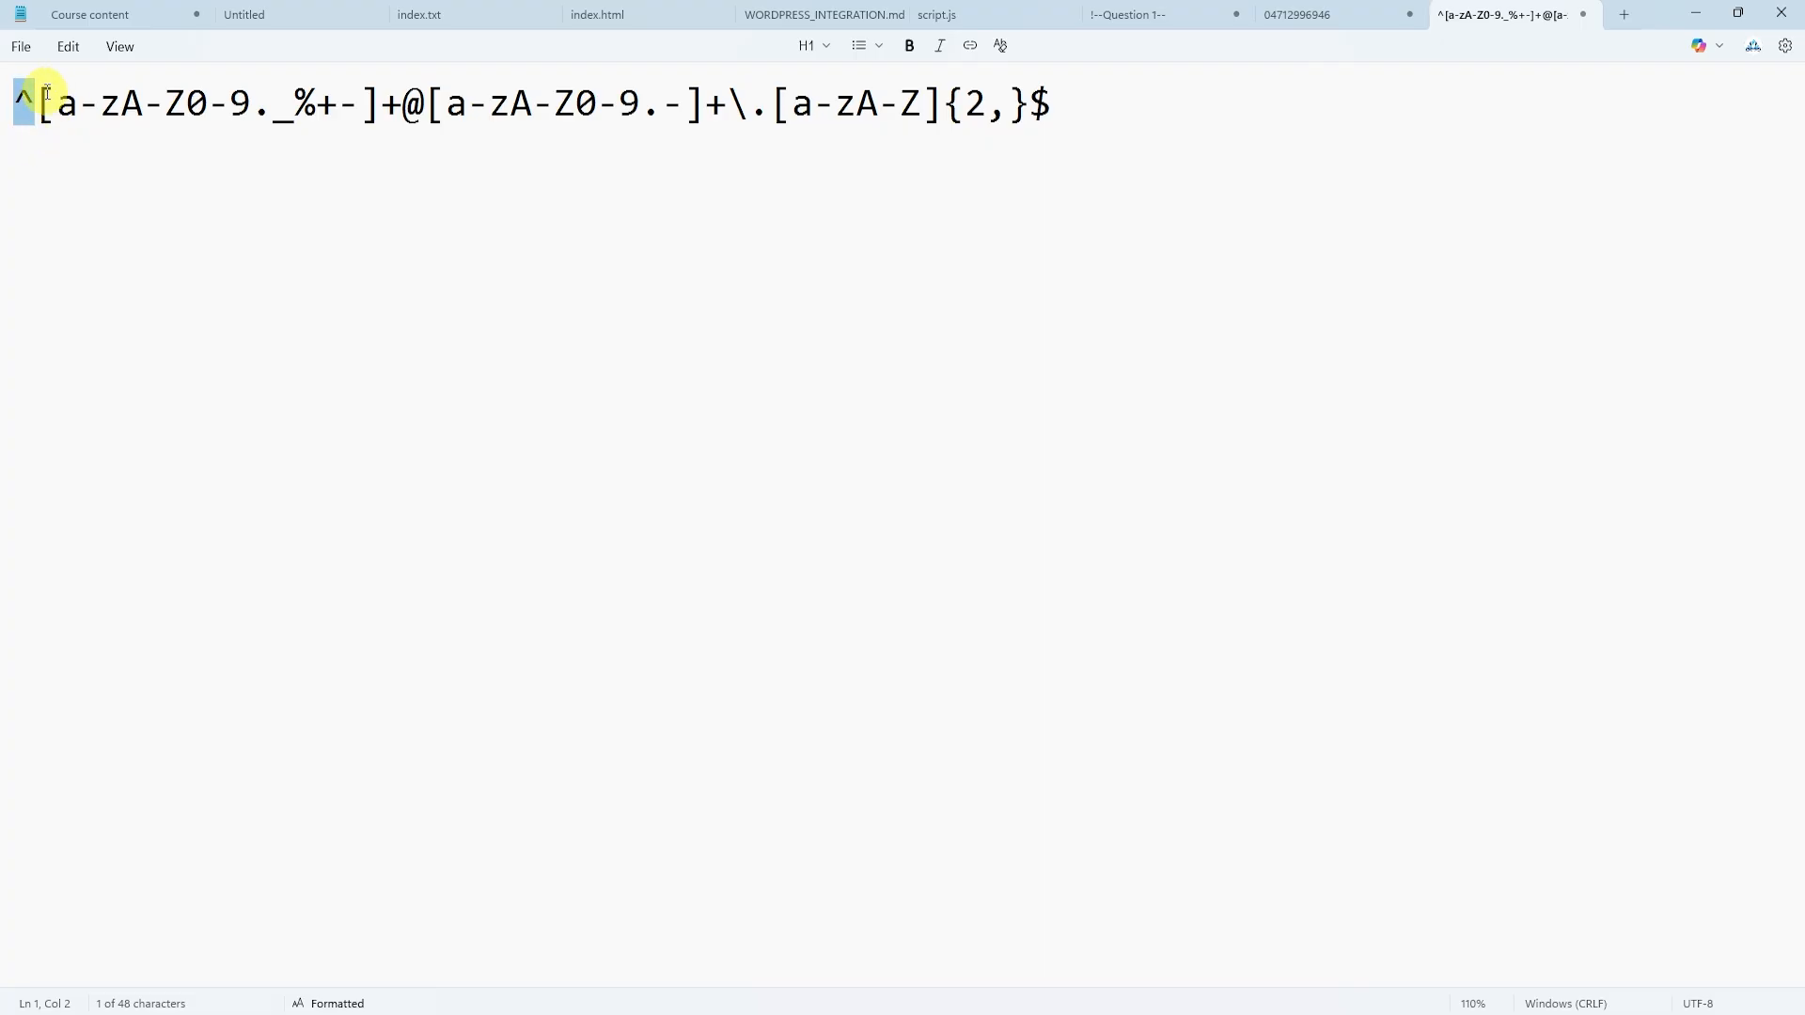
{"action": "left_click_drag", "start_coordinate": [38, 102], "coordinate": [379, 106]}
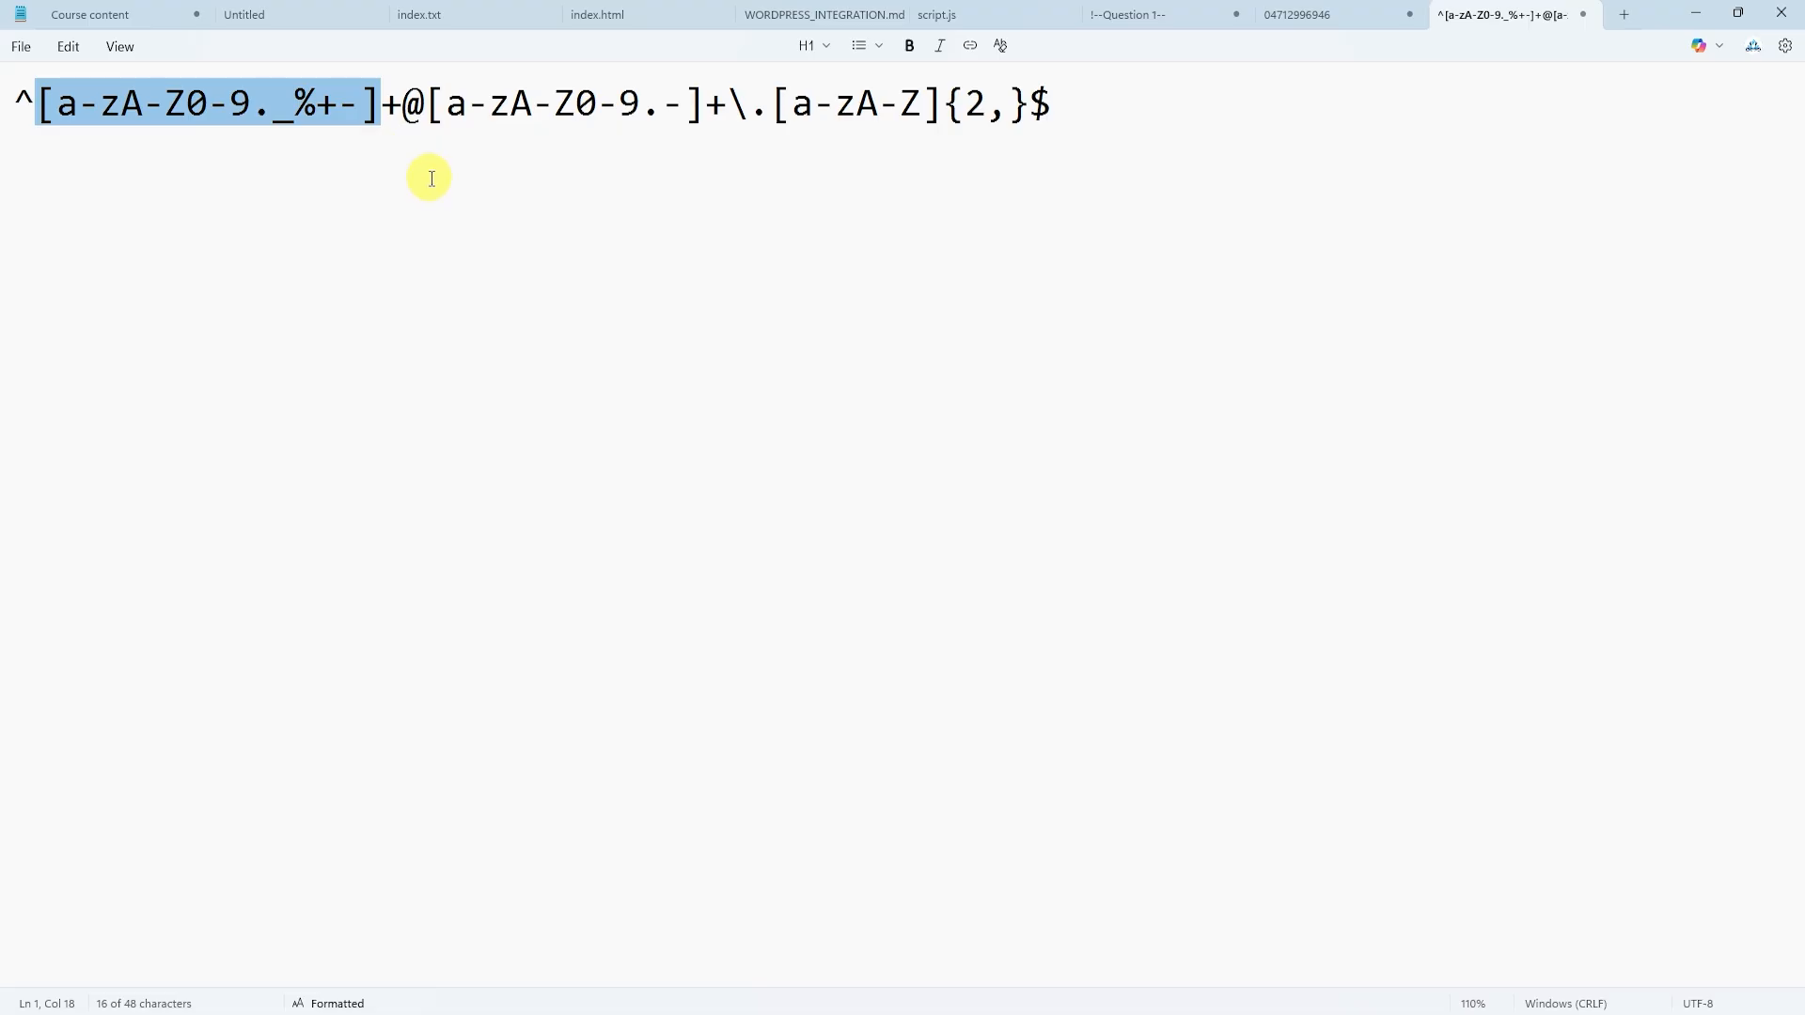
{"action": "double_click", "coordinate": [406, 101]}
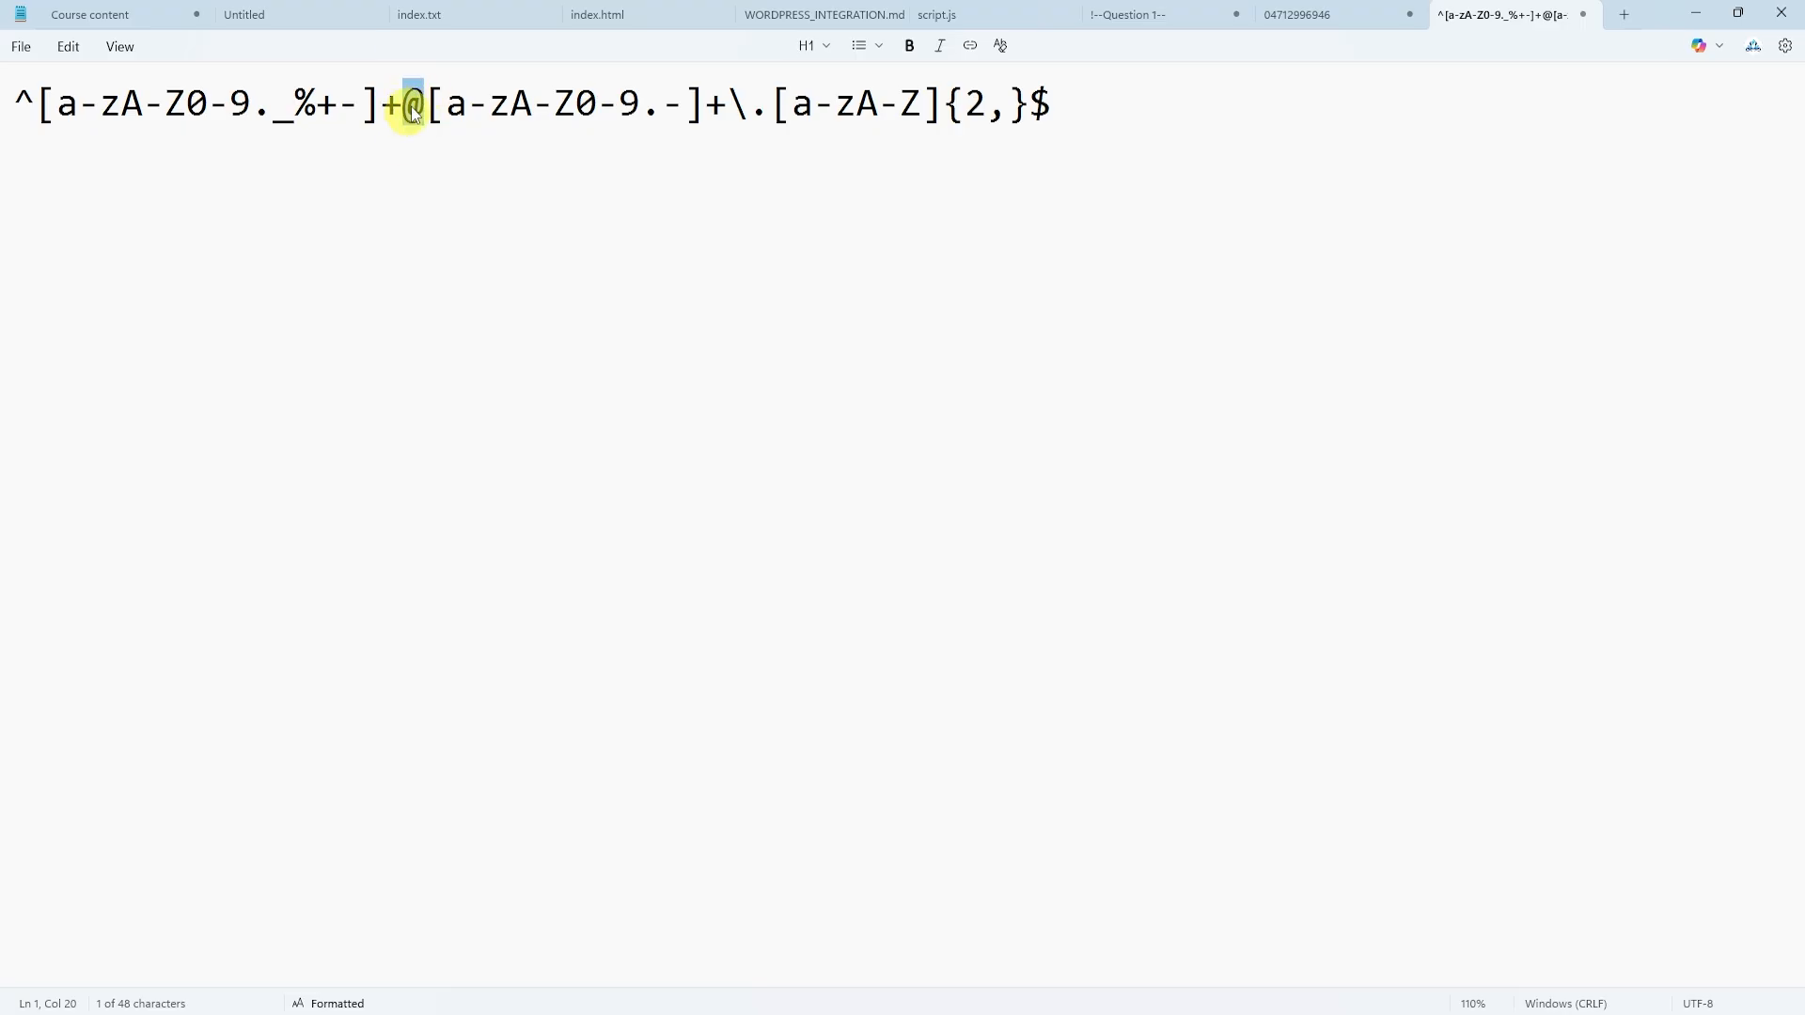
{"action": "left_click_drag", "start_coordinate": [428, 105], "coordinate": [705, 109]}
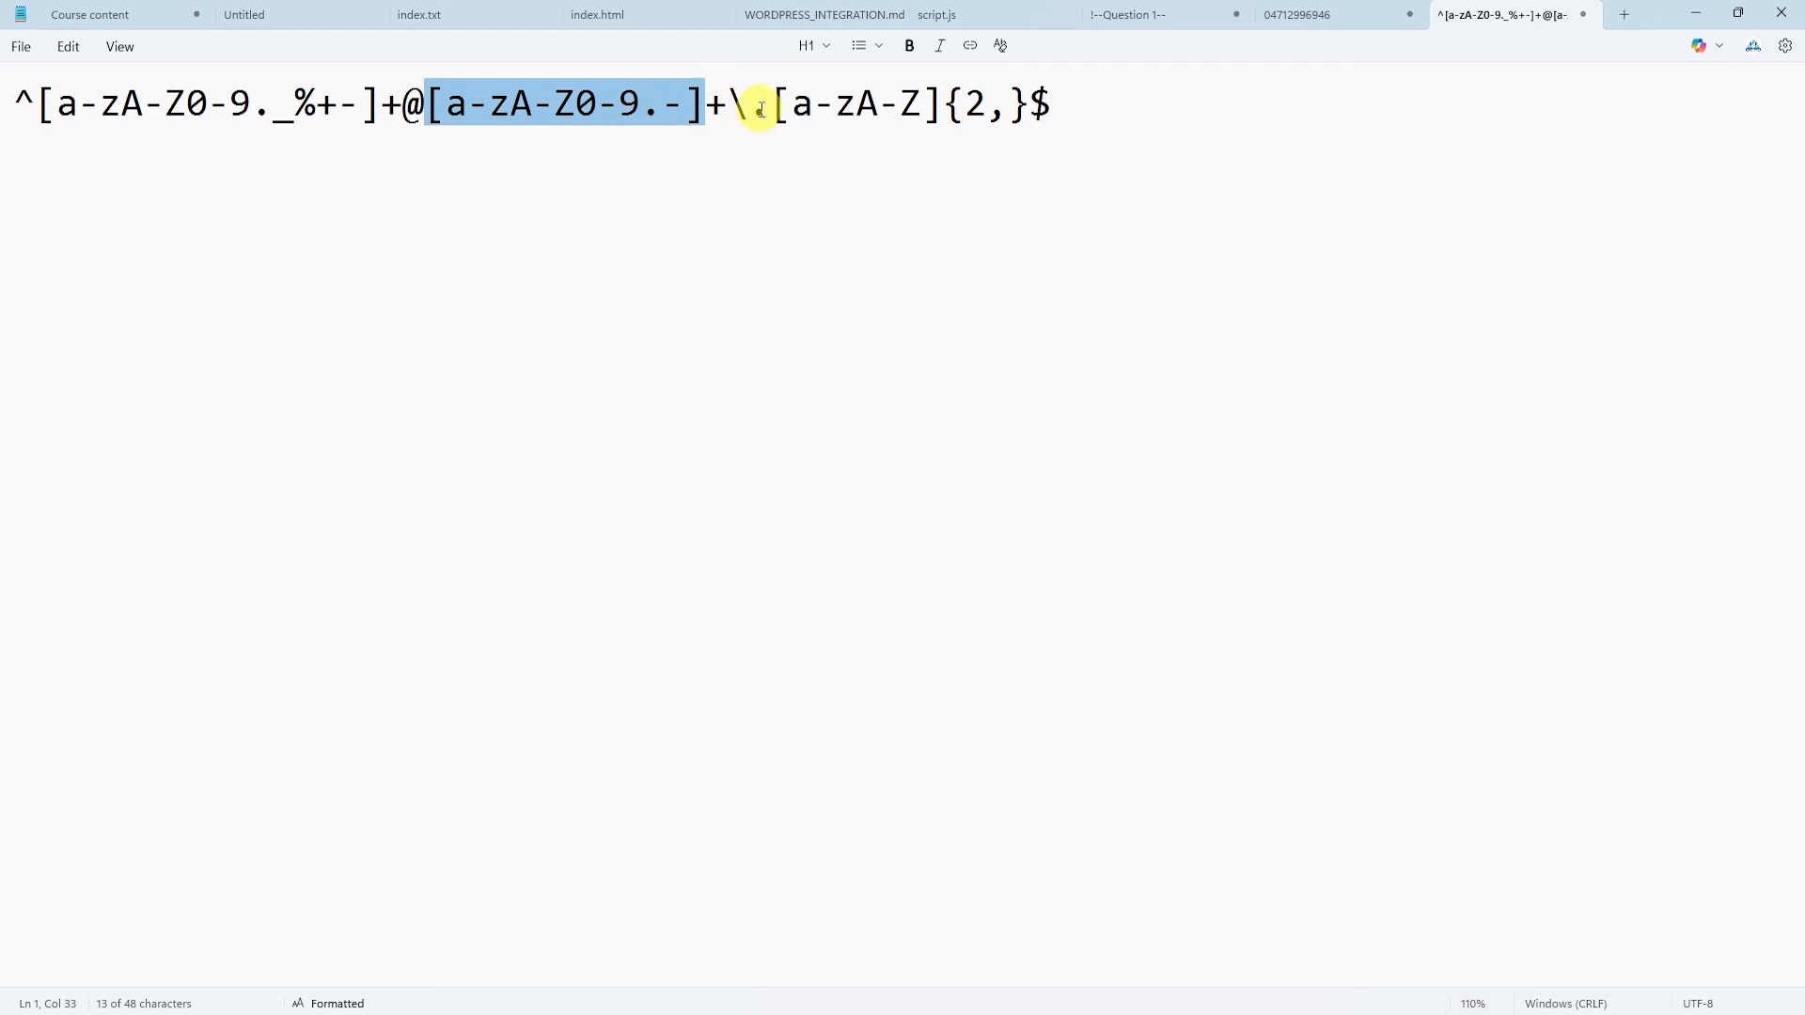
{"action": "left_click_drag", "start_coordinate": [763, 110], "coordinate": [749, 110]}
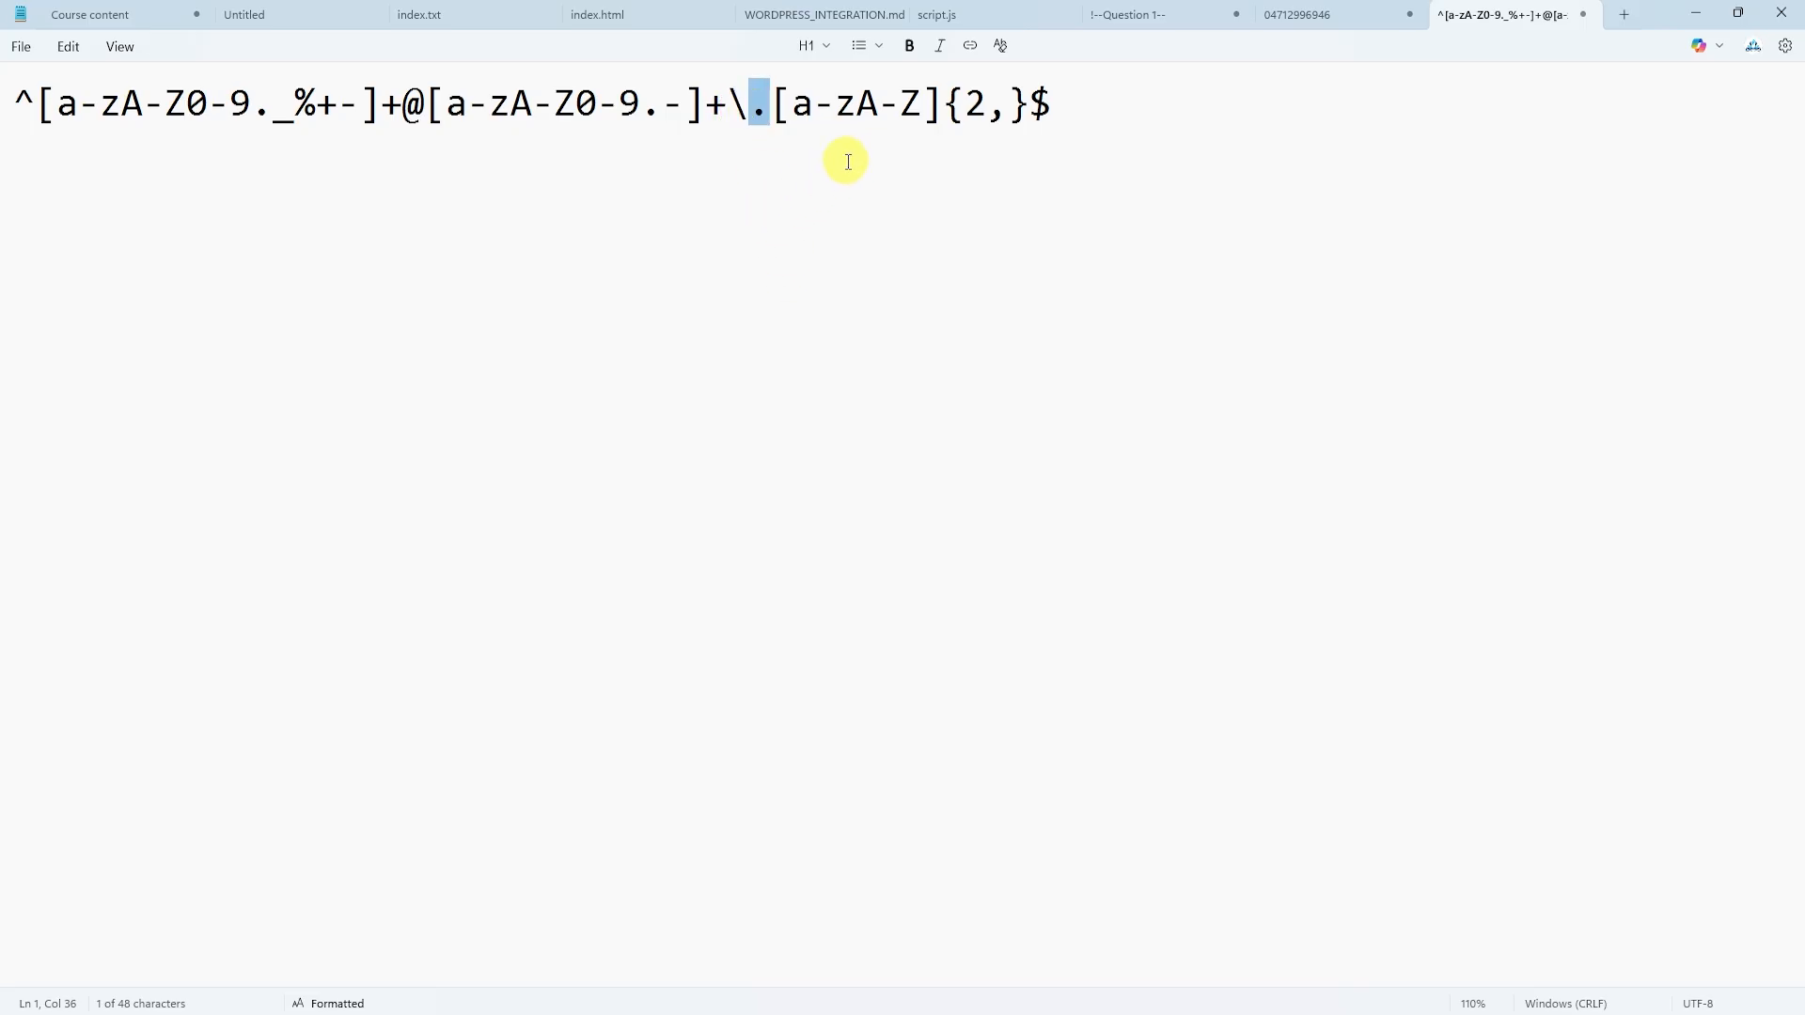
{"action": "left_click_drag", "start_coordinate": [792, 104], "coordinate": [1031, 104]}
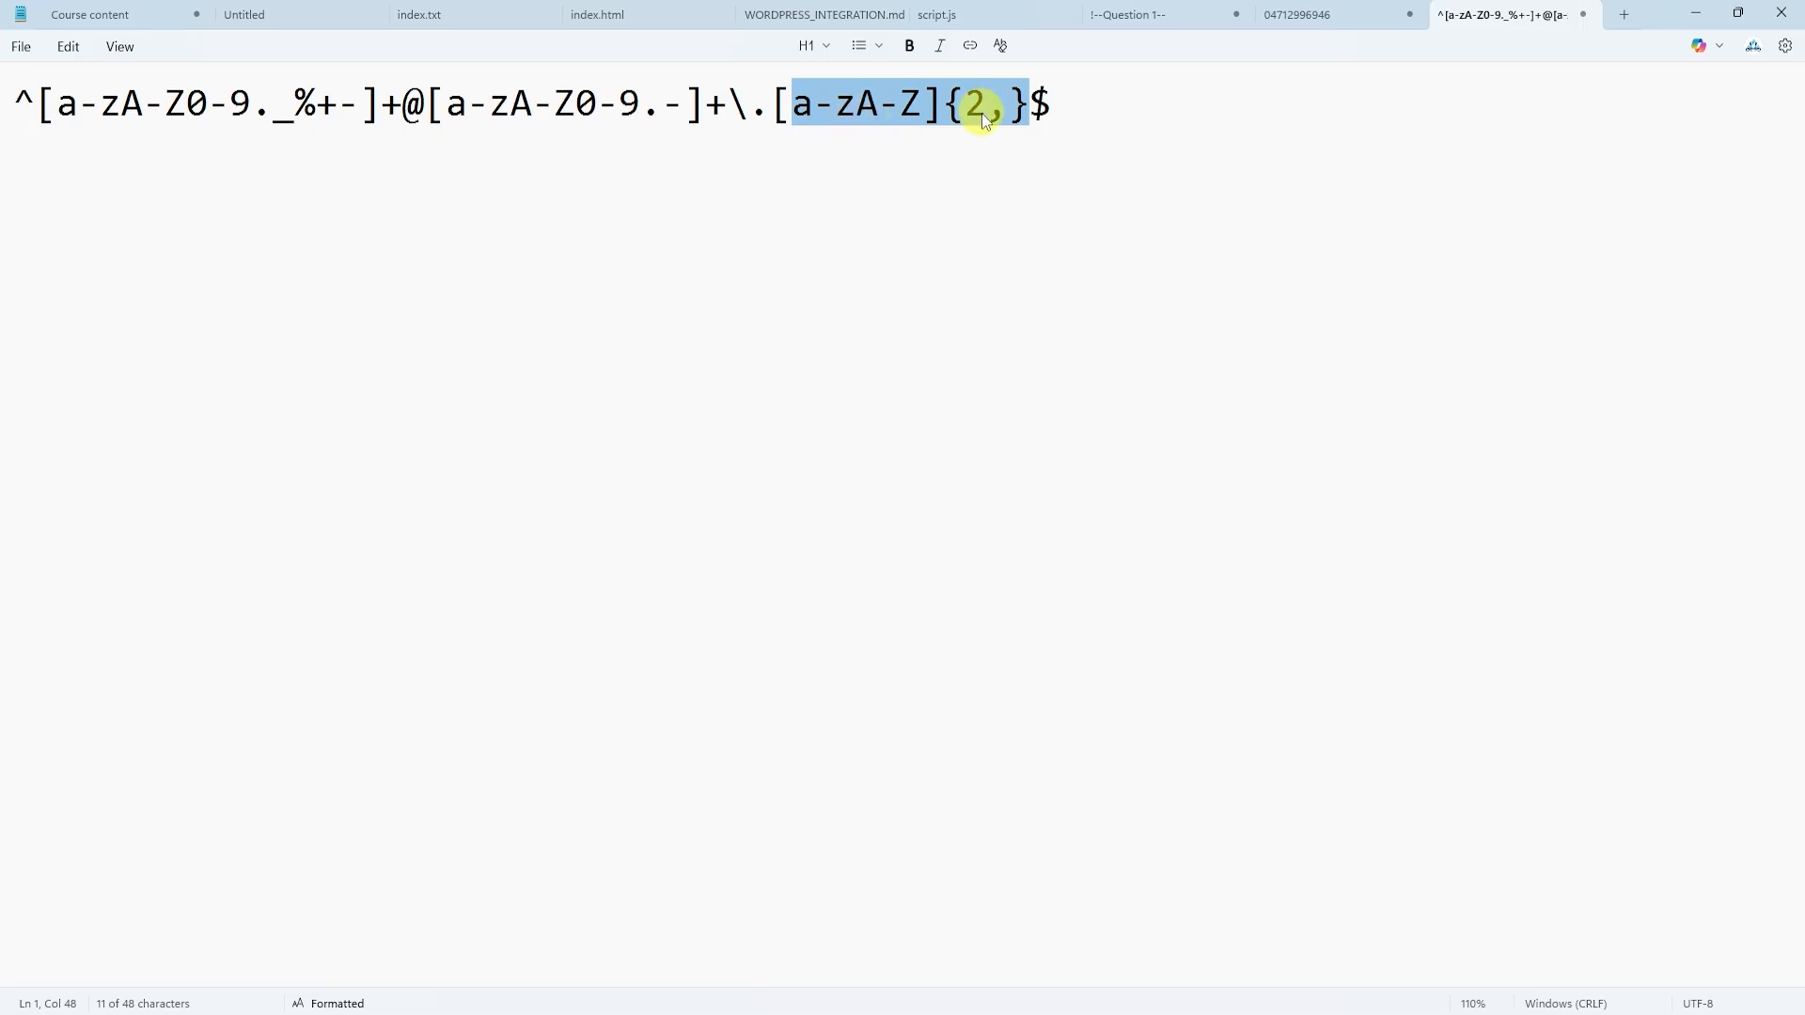
{"action": "left_click_drag", "start_coordinate": [1067, 109], "coordinate": [1038, 105]}
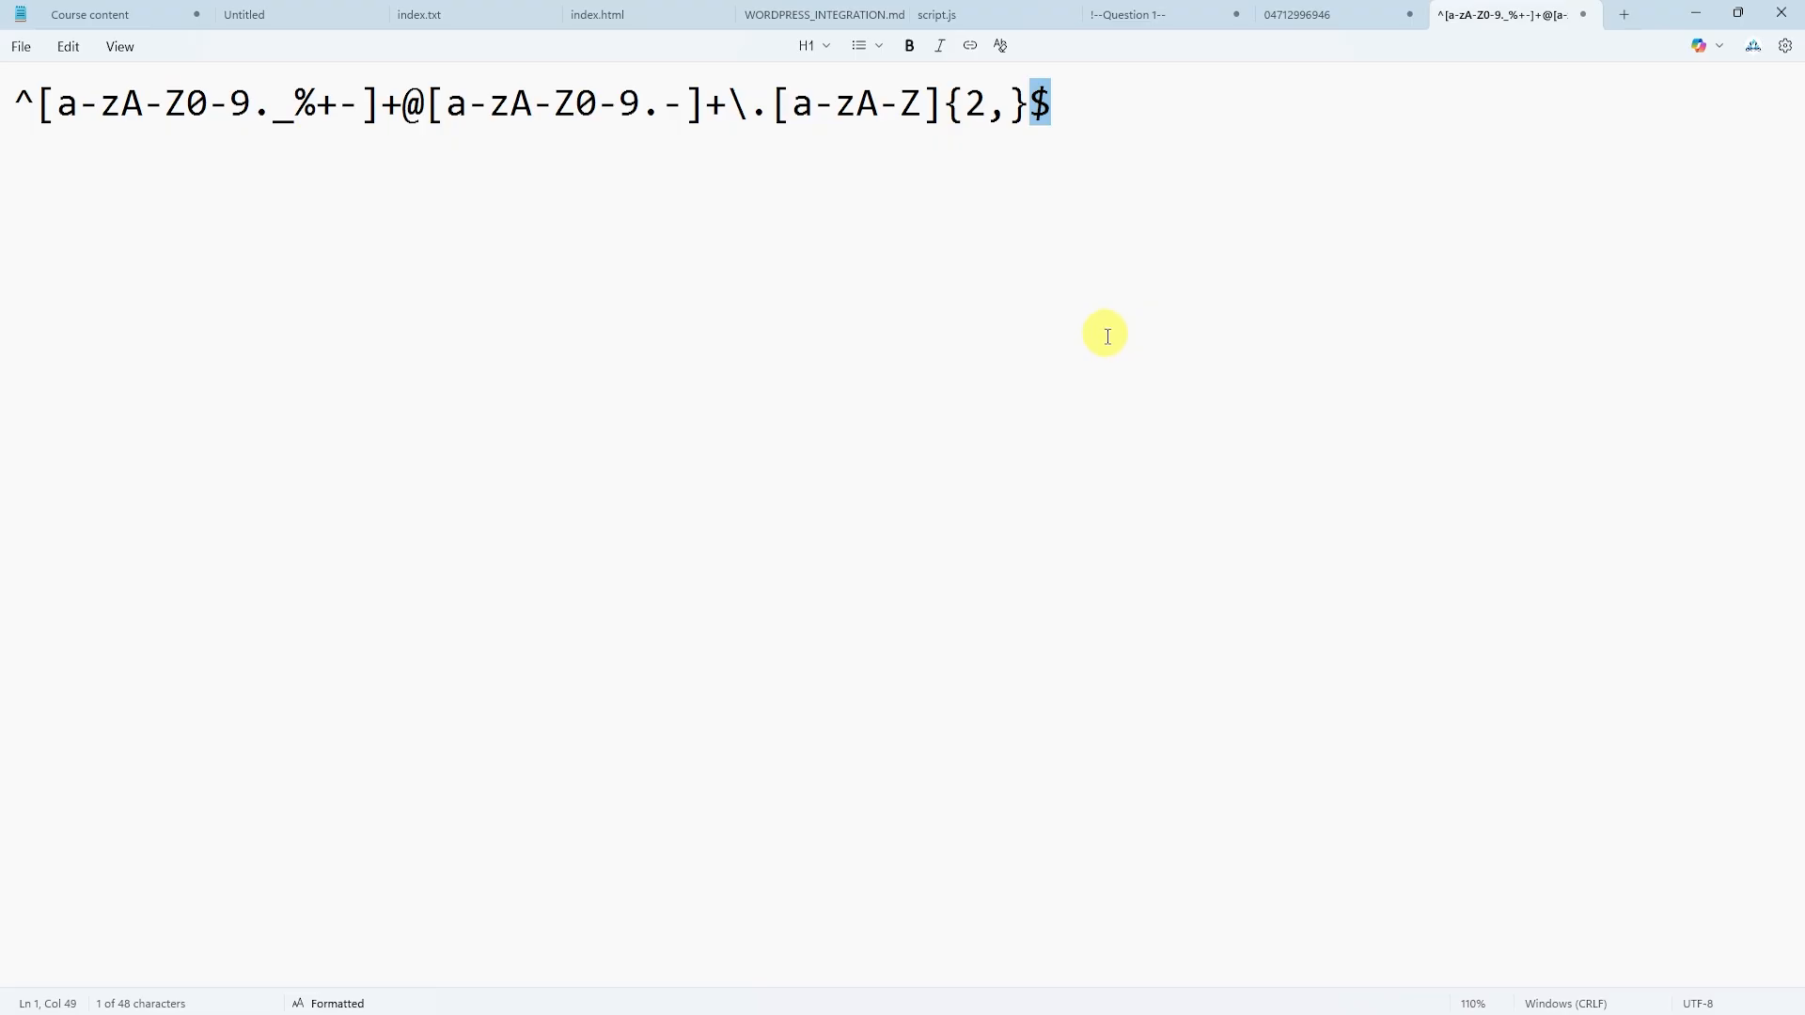
{"action": "left_click_drag", "start_coordinate": [36, 104], "coordinate": [14, 103]}
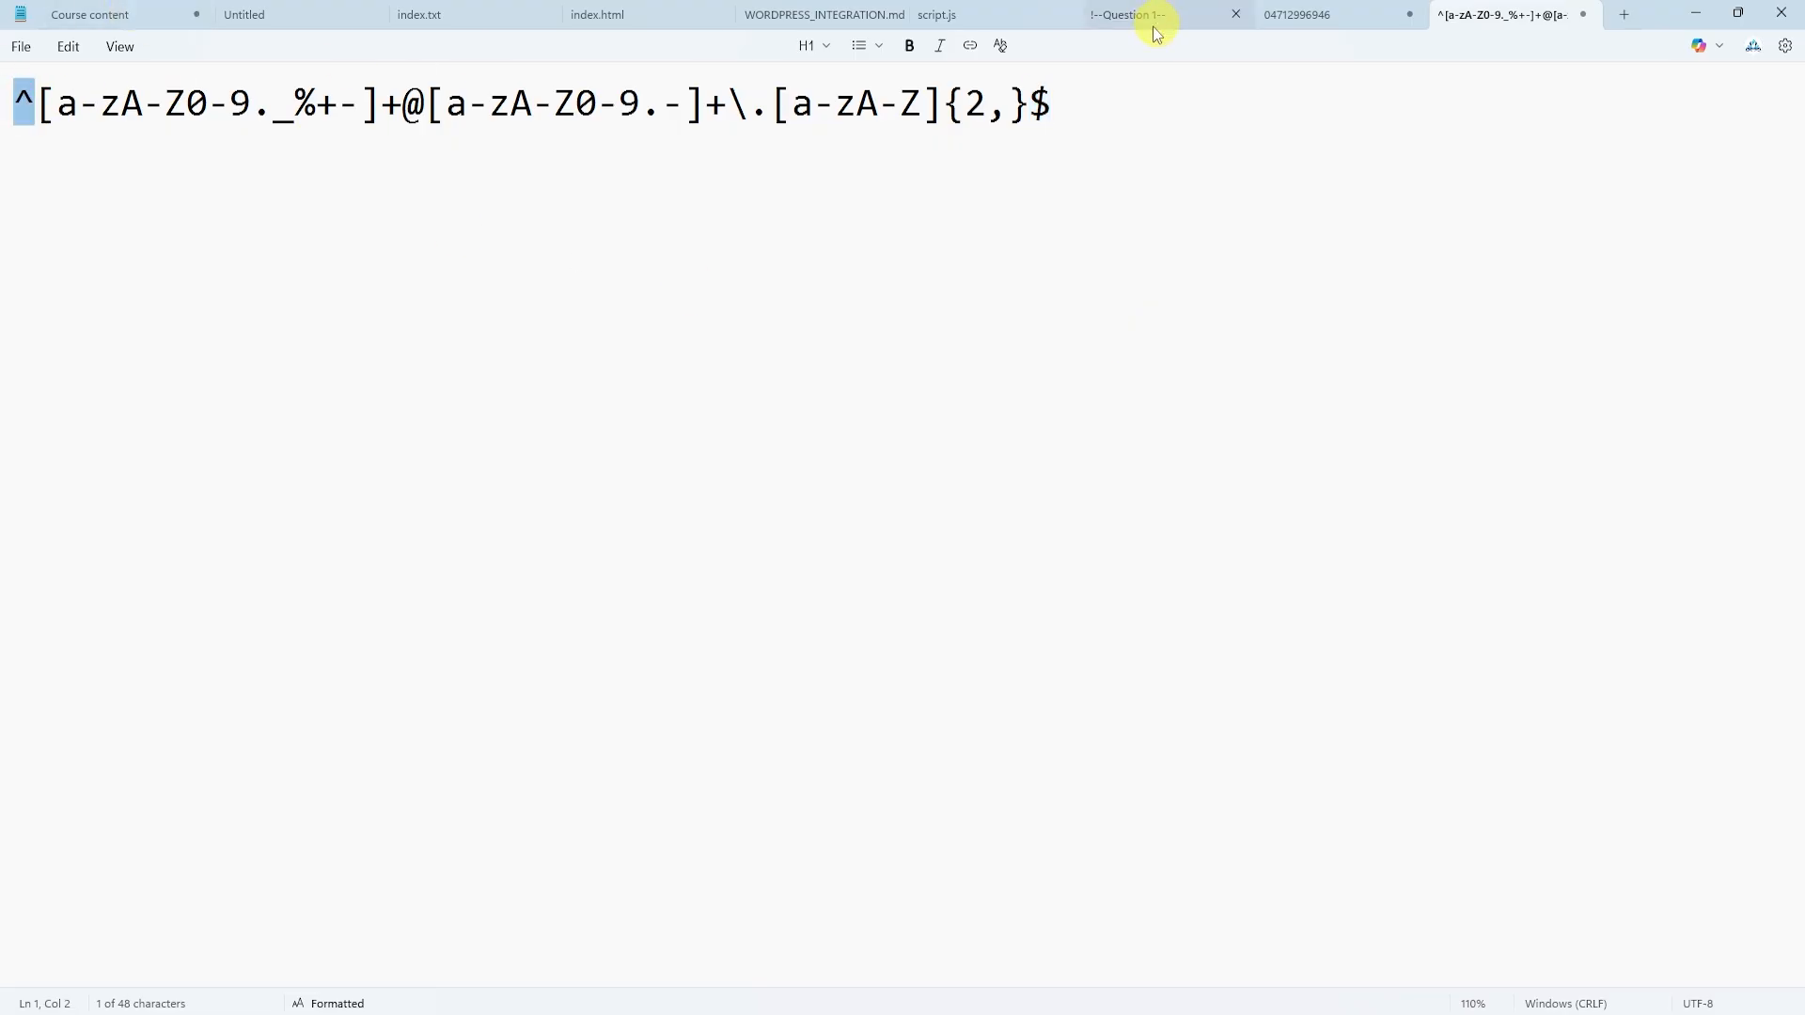
{"action": "left_click_drag", "start_coordinate": [1067, 104], "coordinate": [1037, 105]}
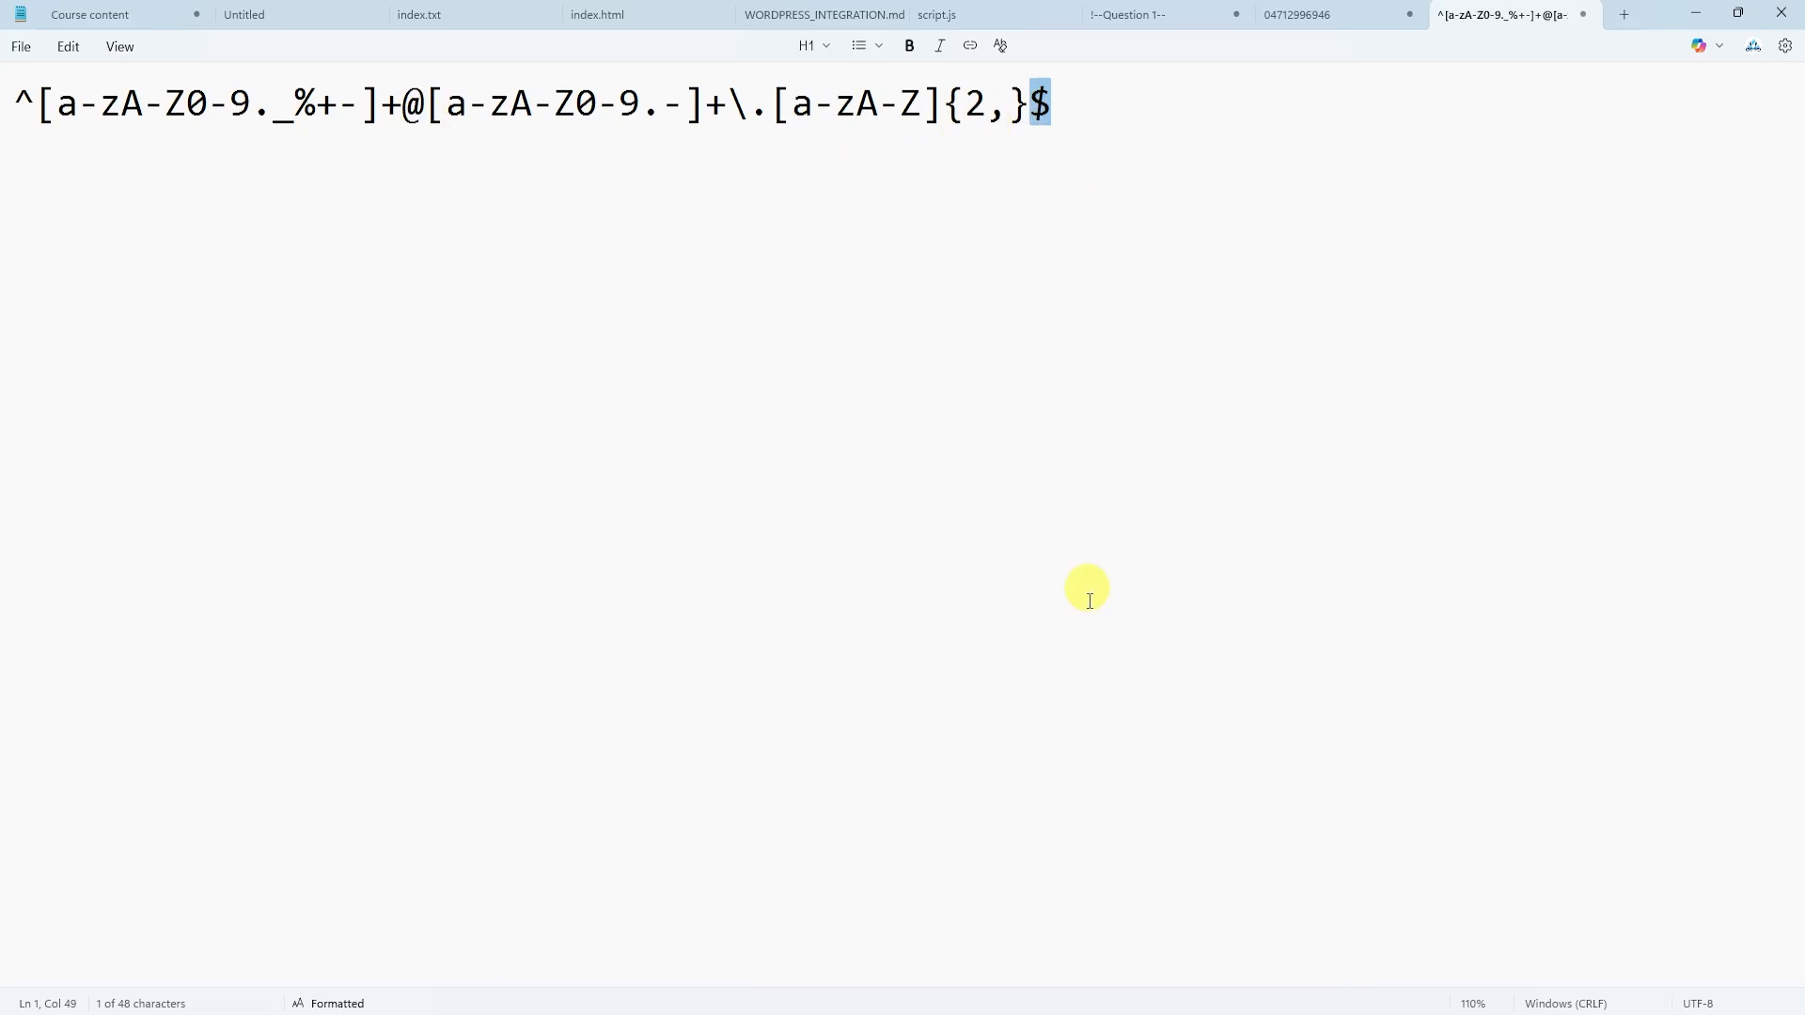
{"action": "left_click", "coordinate": [1053, 1013]}
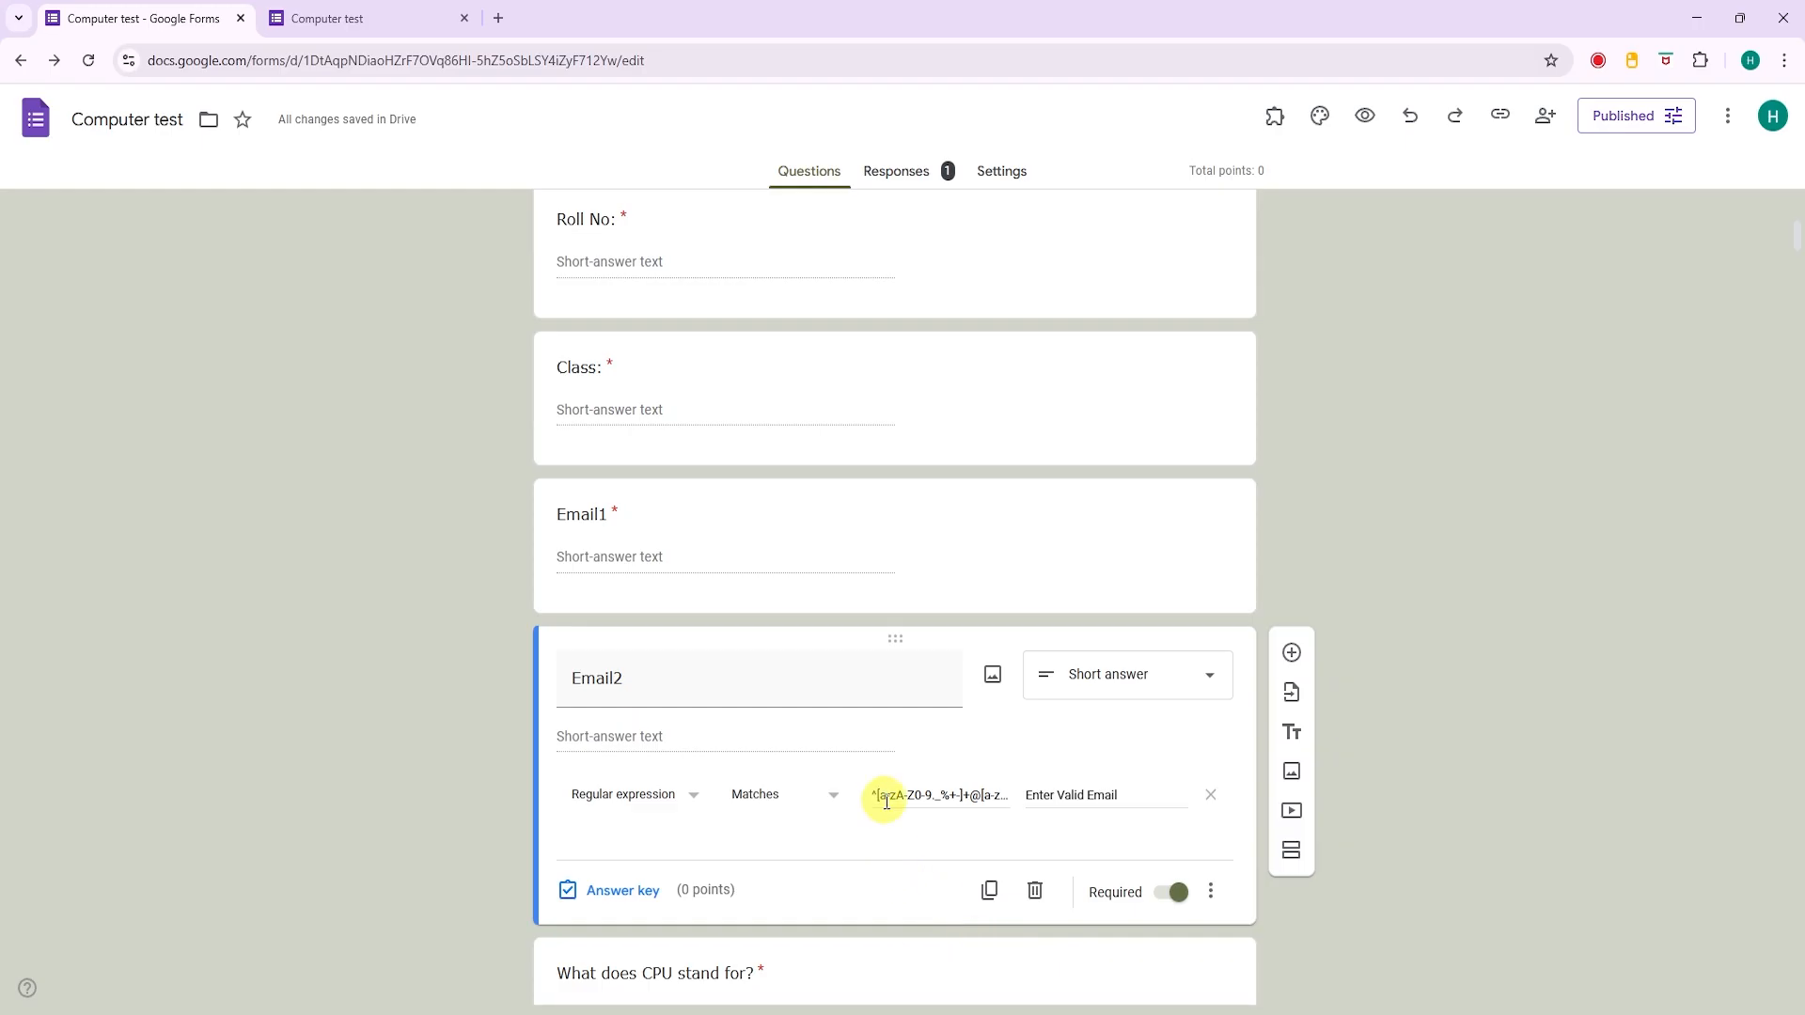